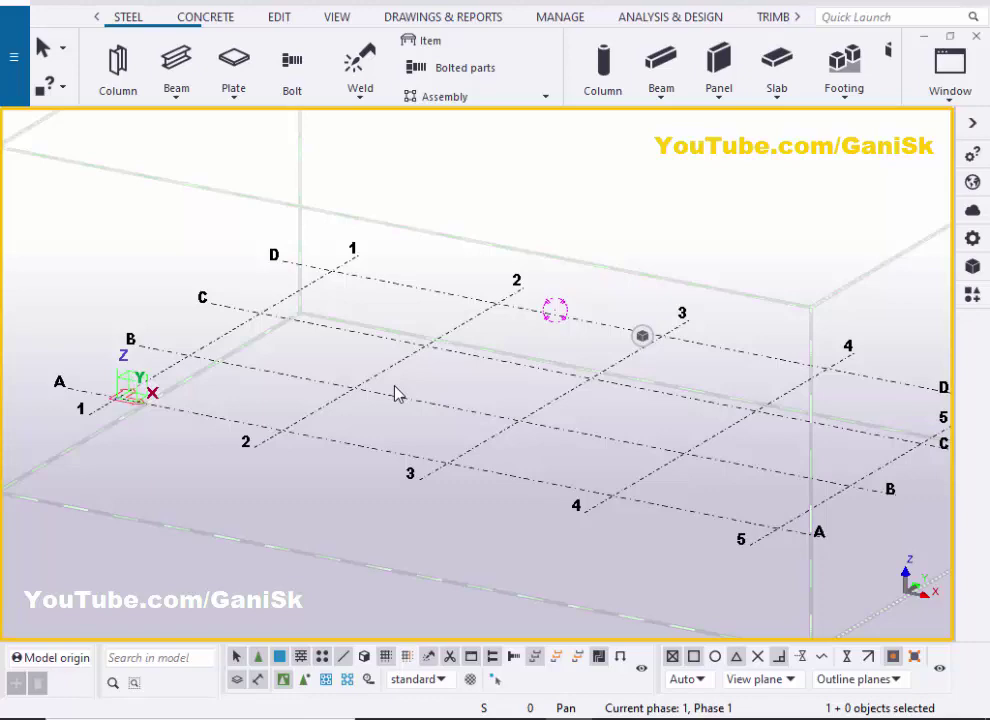
Use Create View > Along Grid Lines to generate plan and elevation views for all grids
scroll(397, 393, "up", 5)
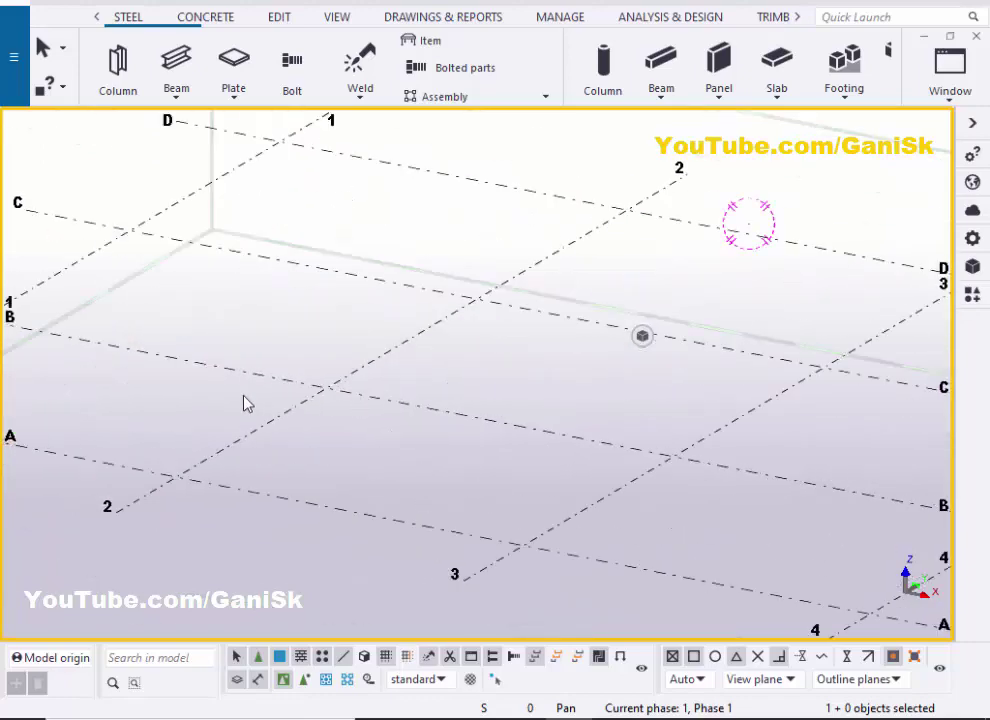
right_click(258, 432)
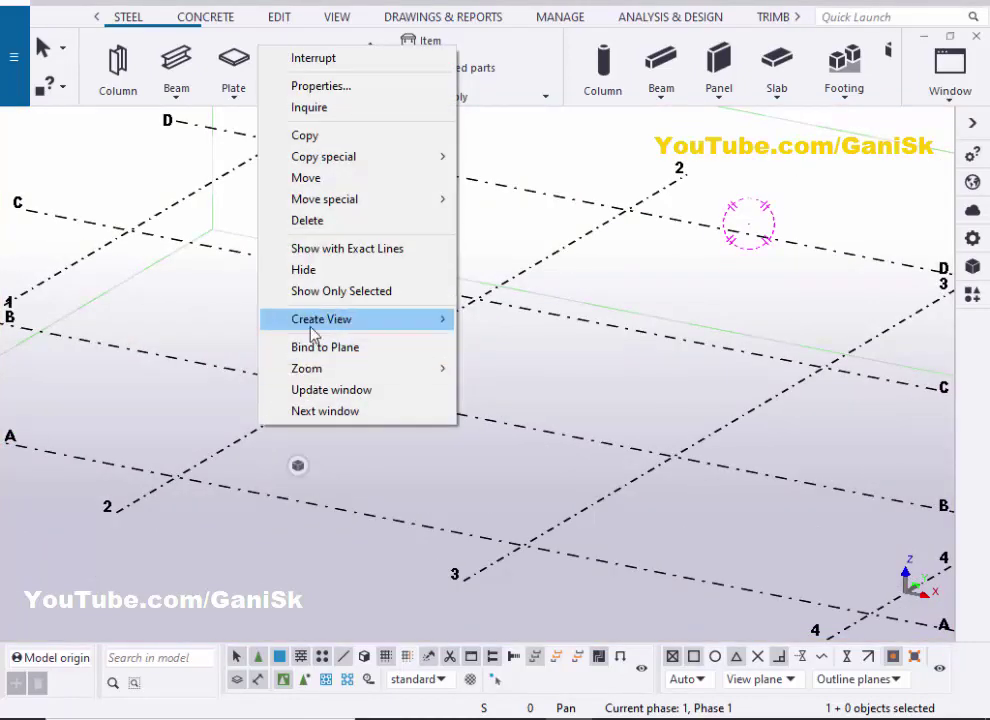
mouse_move(333, 327)
left_click(505, 341)
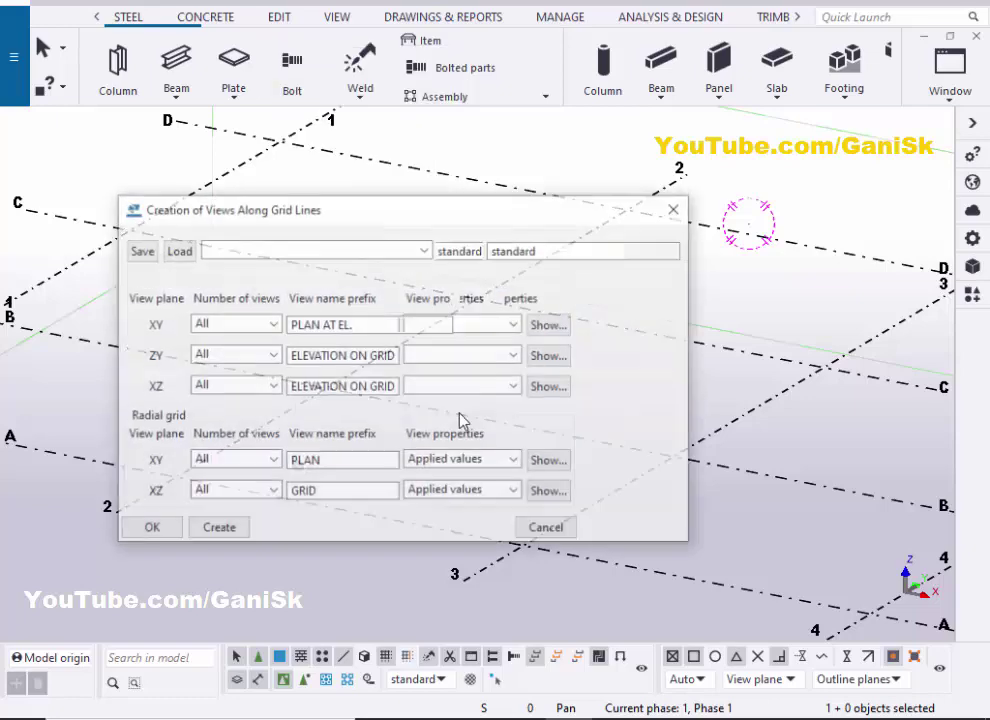
left_click(218, 529)
left_click(150, 529)
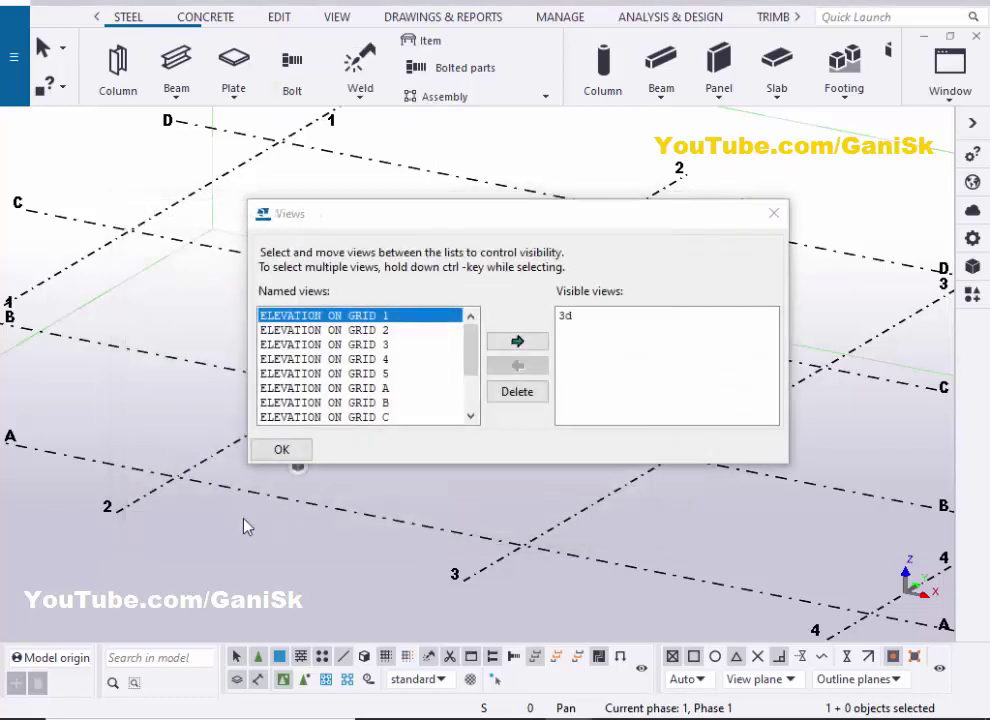
left_click(773, 213)
scroll(500, 335, "down", 5)
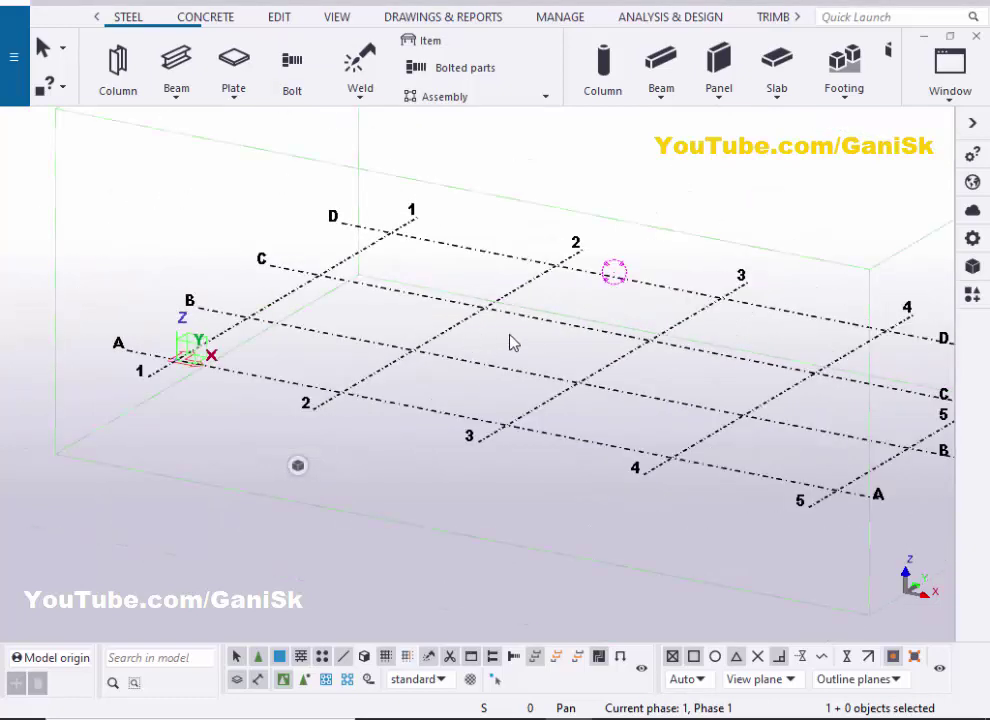
scroll(455, 380, "up", 5)
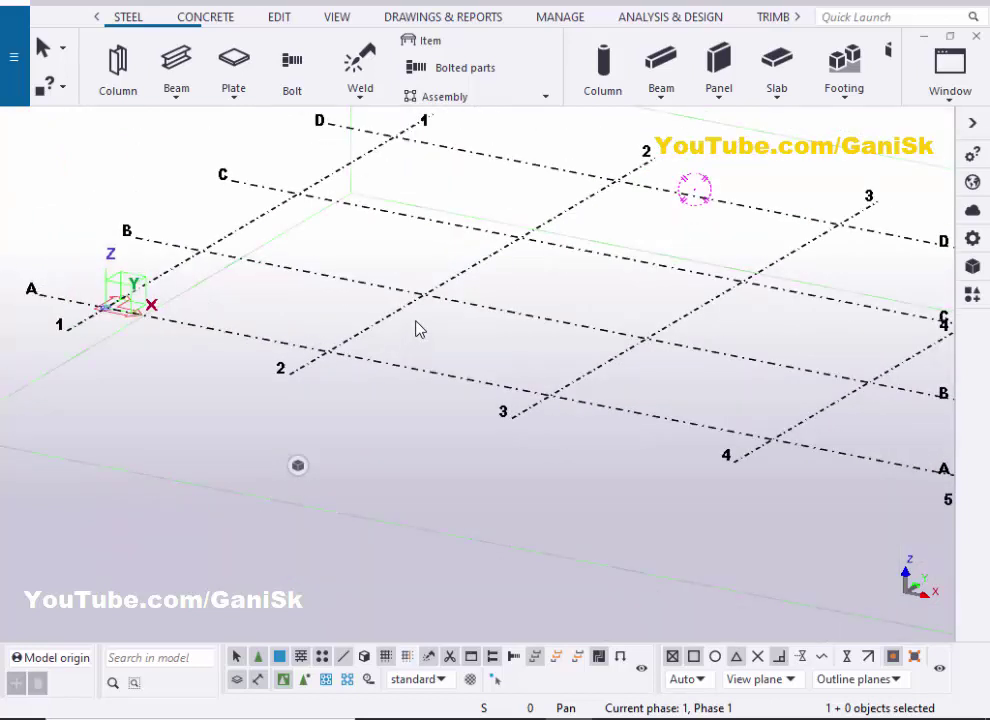
Search the component catalog for 'double' and select Double Angles (Equal)
left_click(973, 296)
left_click(722, 174)
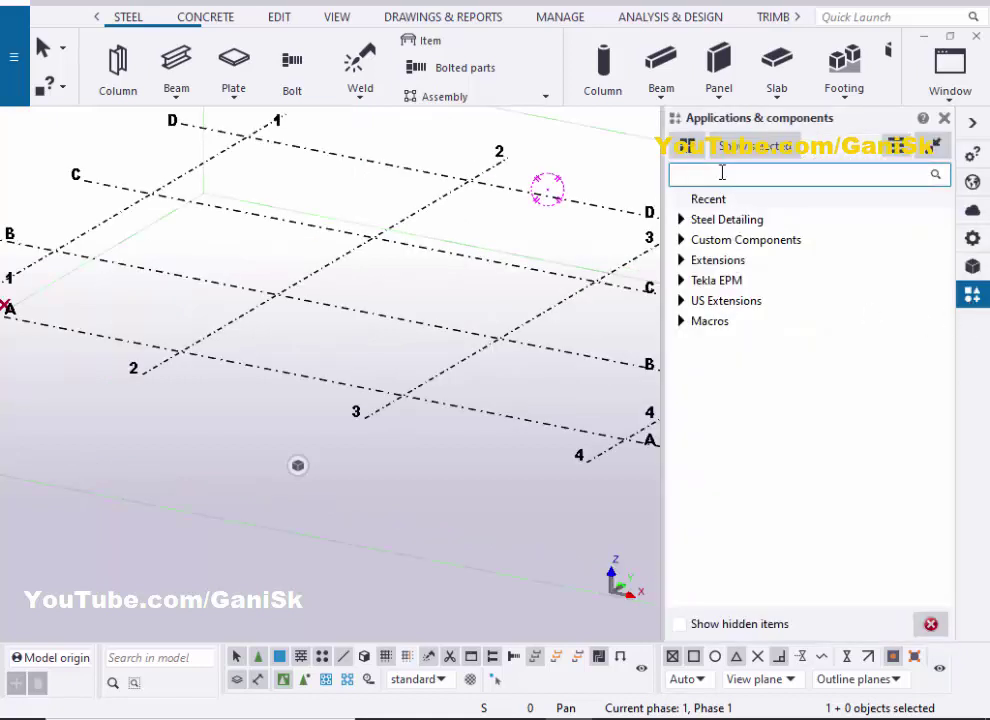
type("dou")
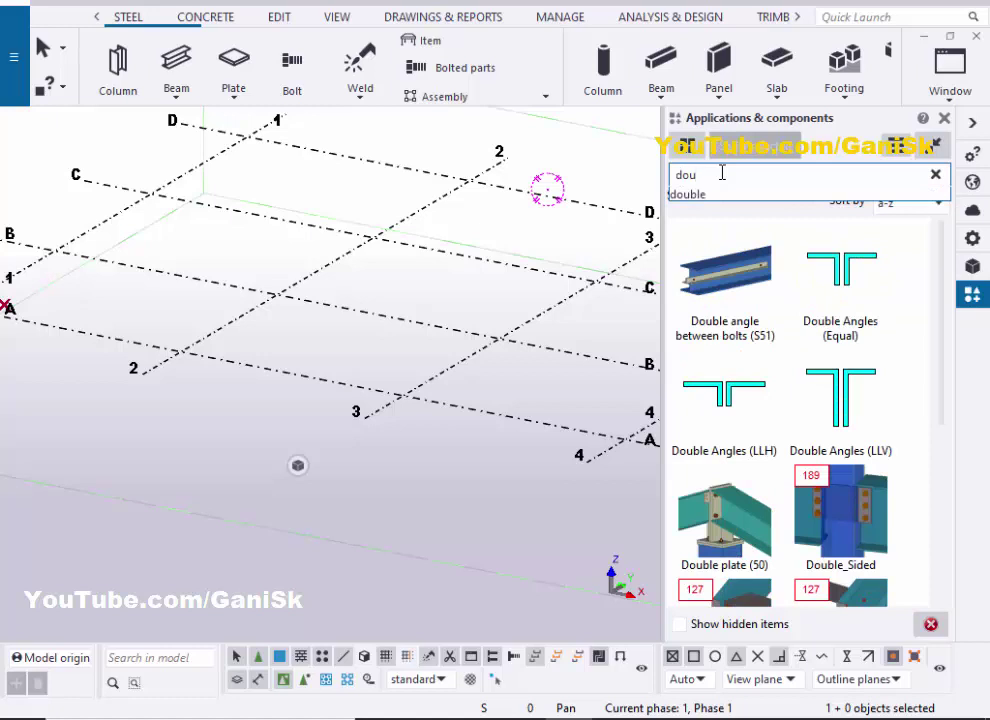
key("Down")
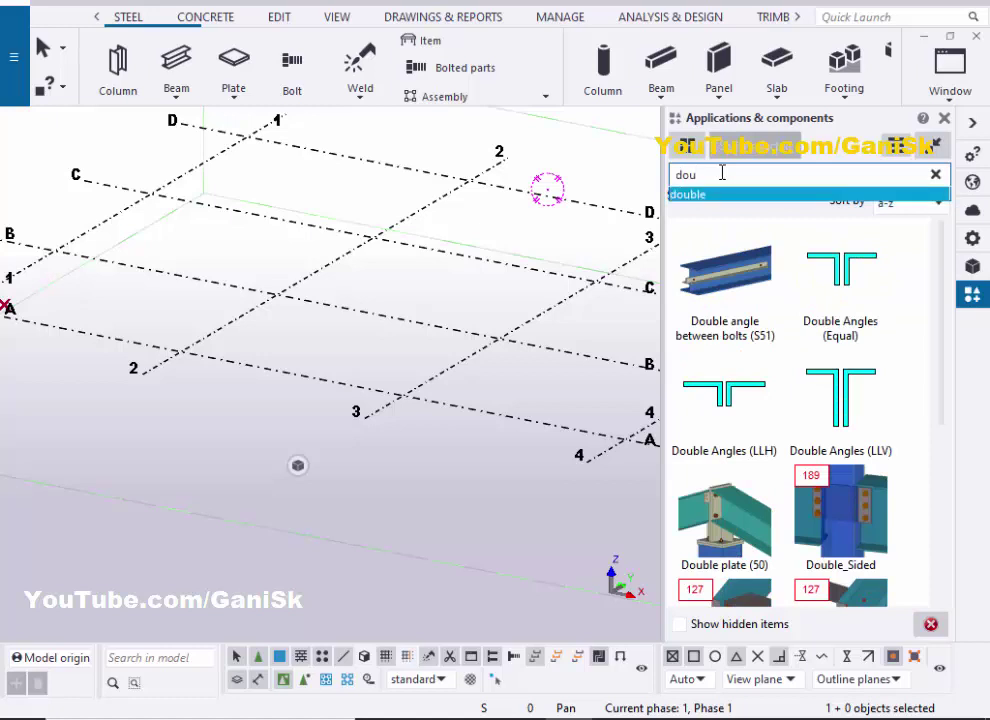
key("Return")
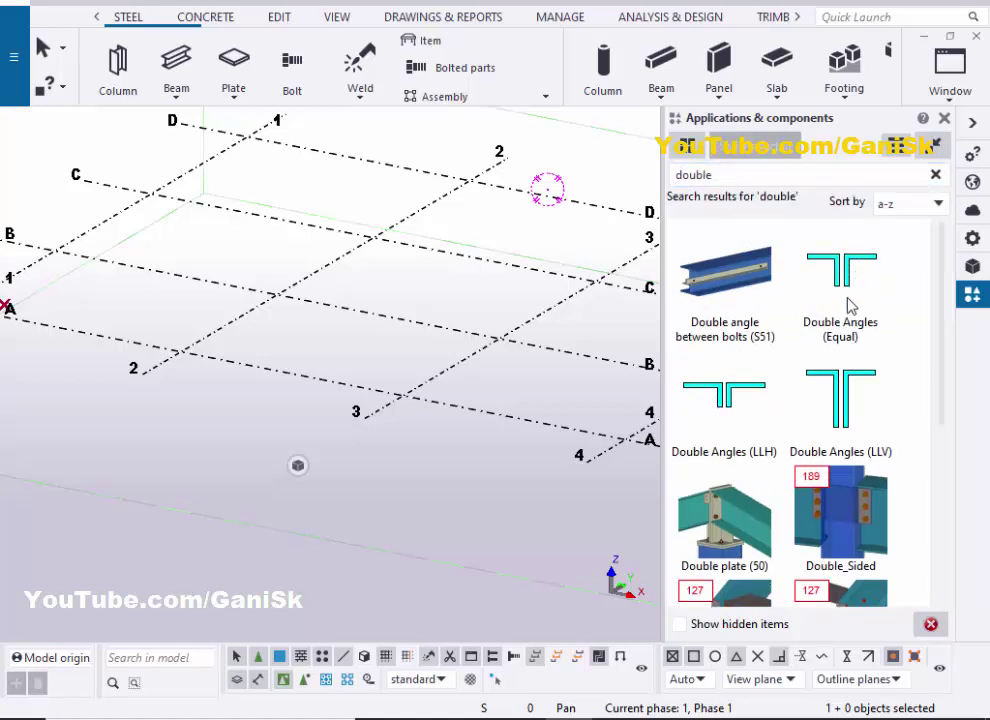
left_click(868, 340)
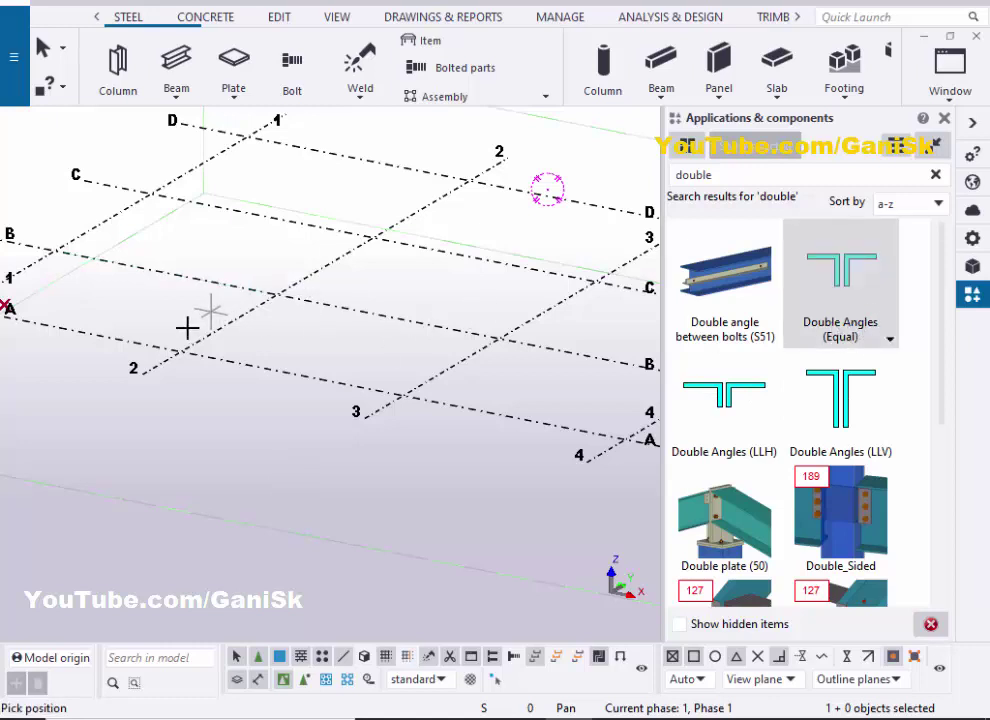
Place a 15'-0" double-angle member from A-2 along grid 2, then interrupt placement
scroll(188, 330, "up", 2)
left_click(234, 309)
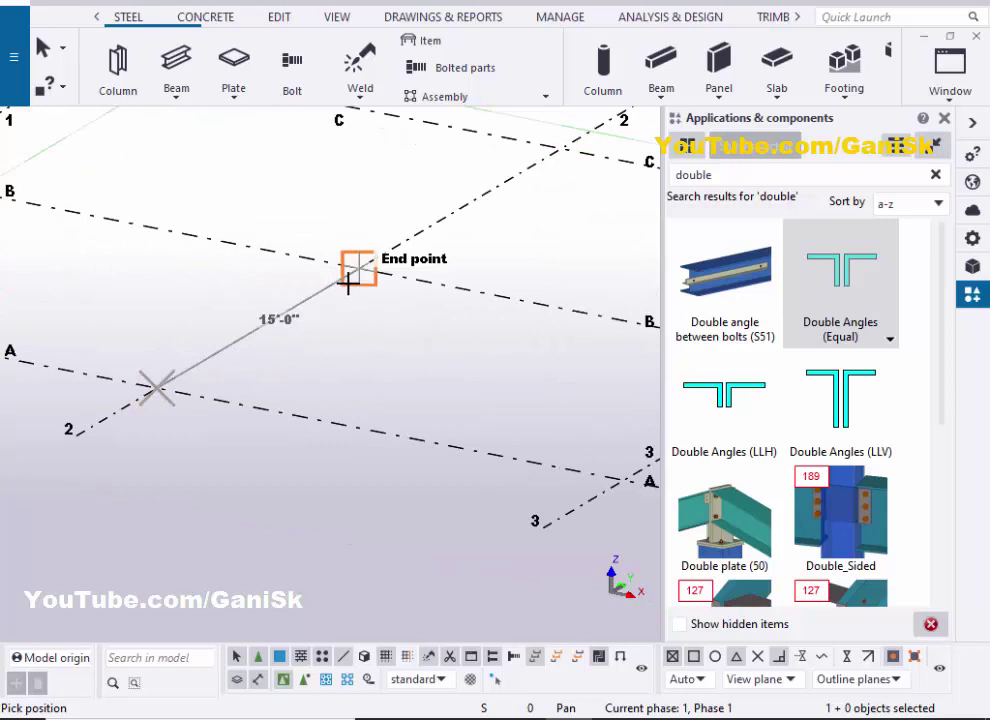
left_click(312, 335)
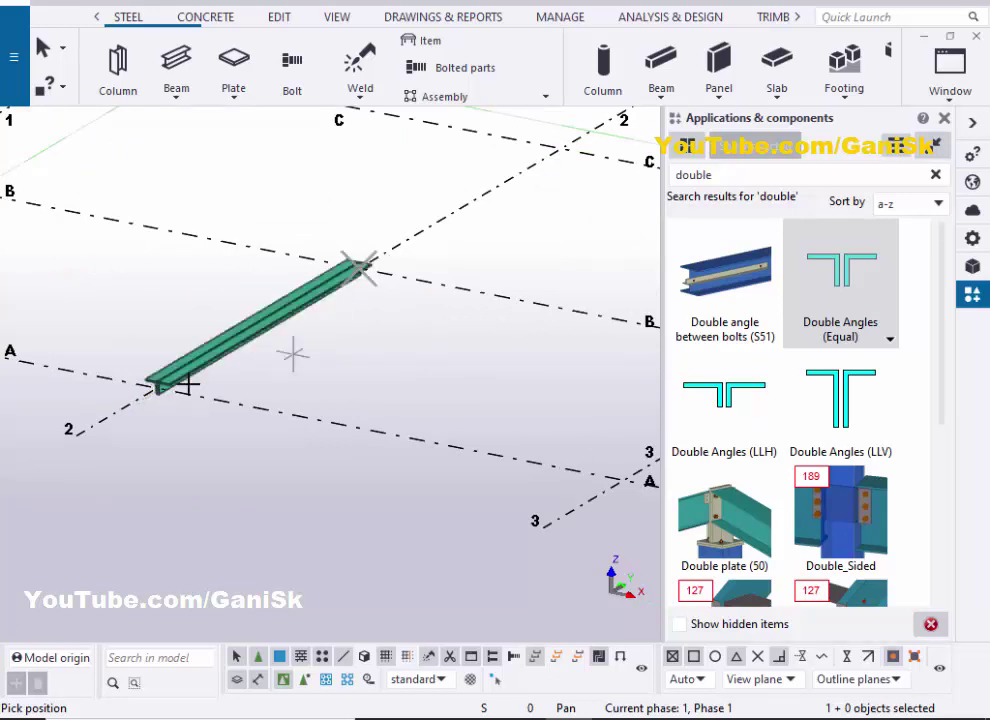
scroll(330, 340, "up", 3)
left_click(946, 122)
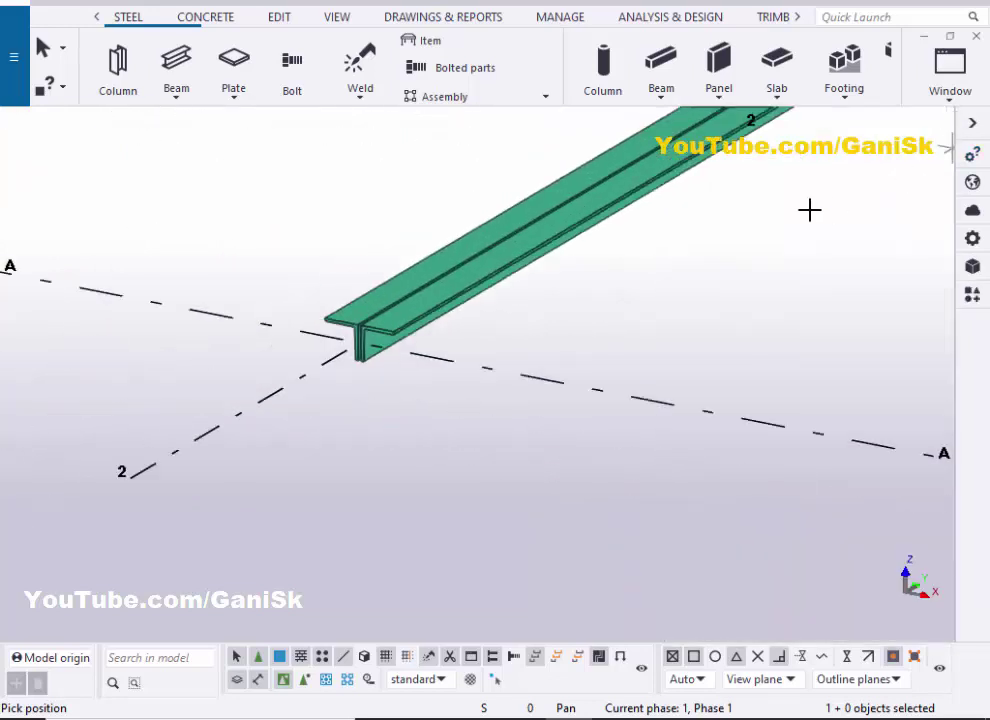
right_click(455, 181)
left_click(482, 203)
Orbit the 3D view to inspect the new member's end
scroll(600, 303, "down", 3)
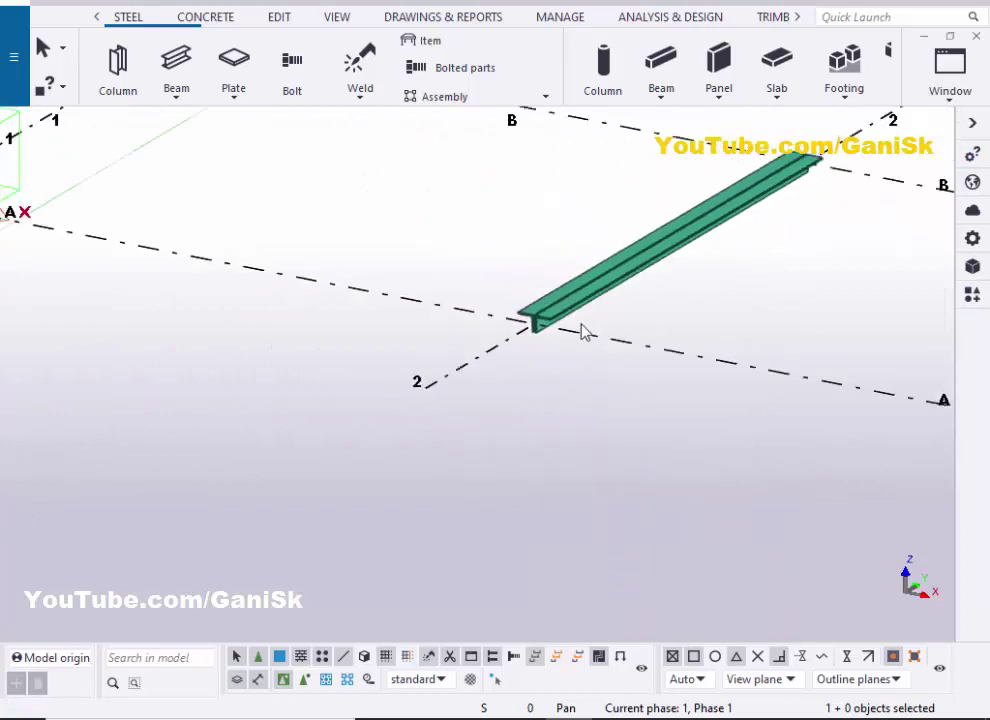
key("Return")
scroll(537, 316, "up", 3)
mouse_move(535, 316)
middle_mouse_down("ctrl")
mouse_move(535, 328)
mouse_move(612, 334)
mouse_move(559, 349)
mouse_move(492, 341)
mouse_move(504, 336)
mouse_move(511, 239)
mouse_move(504, 280)
mouse_move(454, 313)
mouse_move(502, 303)
mouse_move(480, 309)
mouse_move(553, 316)
mouse_move(476, 316)
middle_mouse_up("ctrl")
middle_click_drag(497, 275, 485, 300, "ctrl")
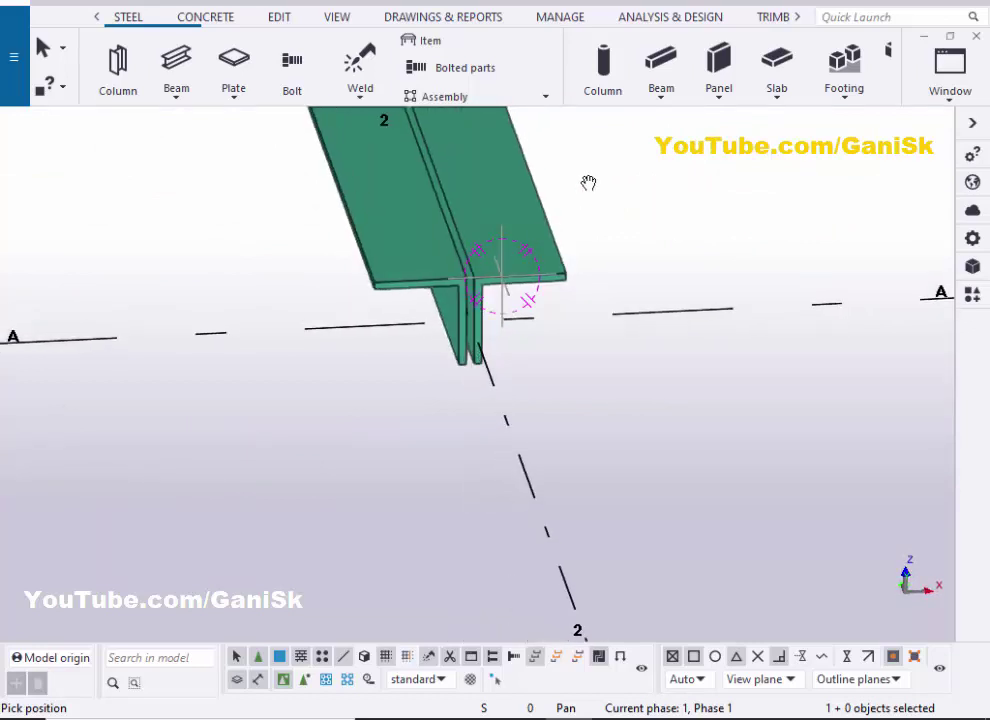
right_click(588, 188)
left_click(596, 192)
middle_click_drag(560, 240, 510, 229, "ctrl")
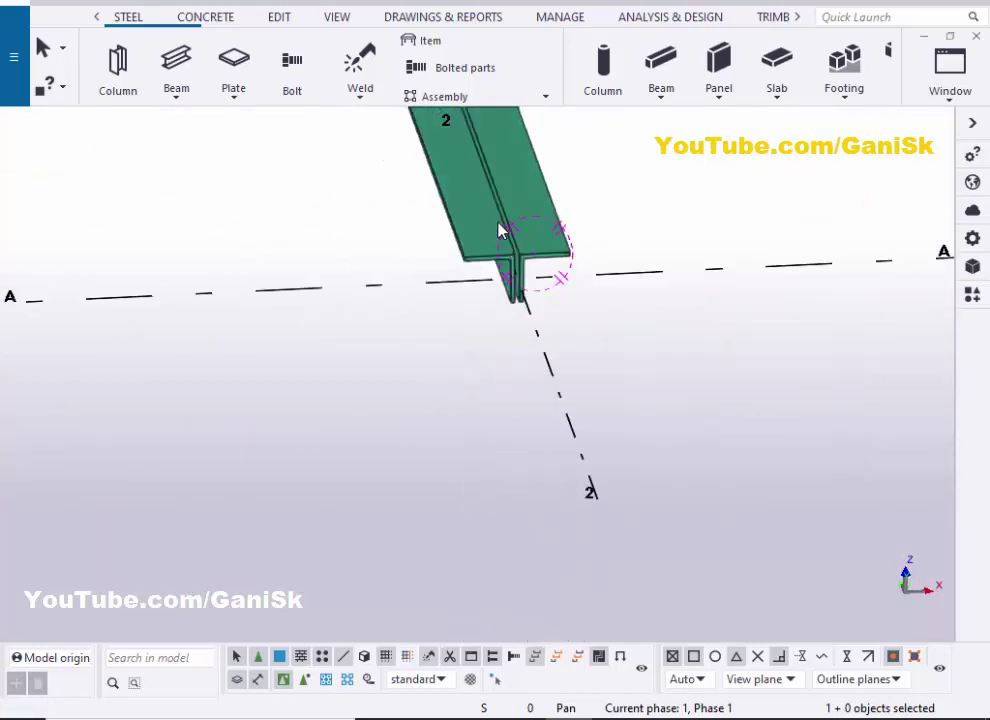
Open the VERTICAL BRACE double-angle member's properties and position the dialog
double_click(502, 232)
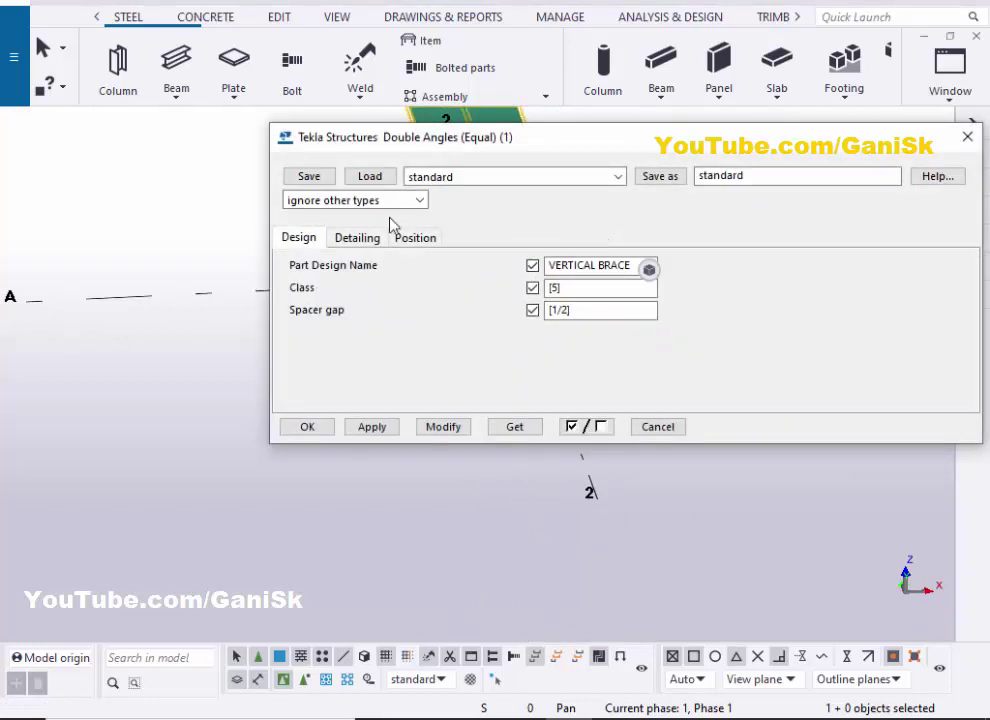
left_click_drag(621, 145, 316, 245)
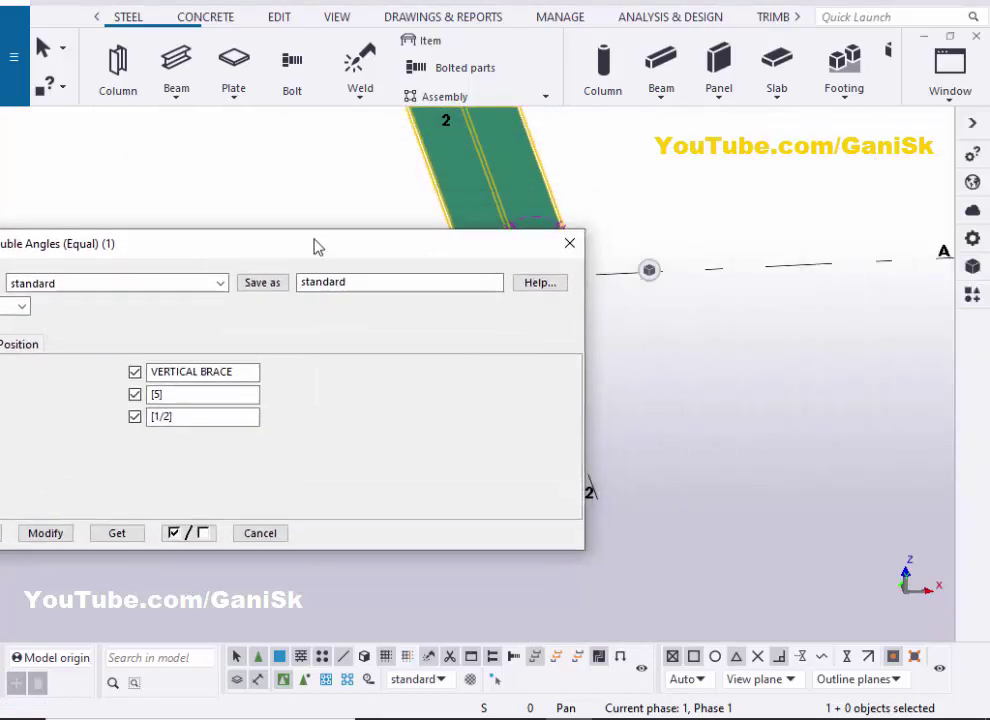
scroll(676, 214, "down", 3)
scroll(656, 203, "up", 5)
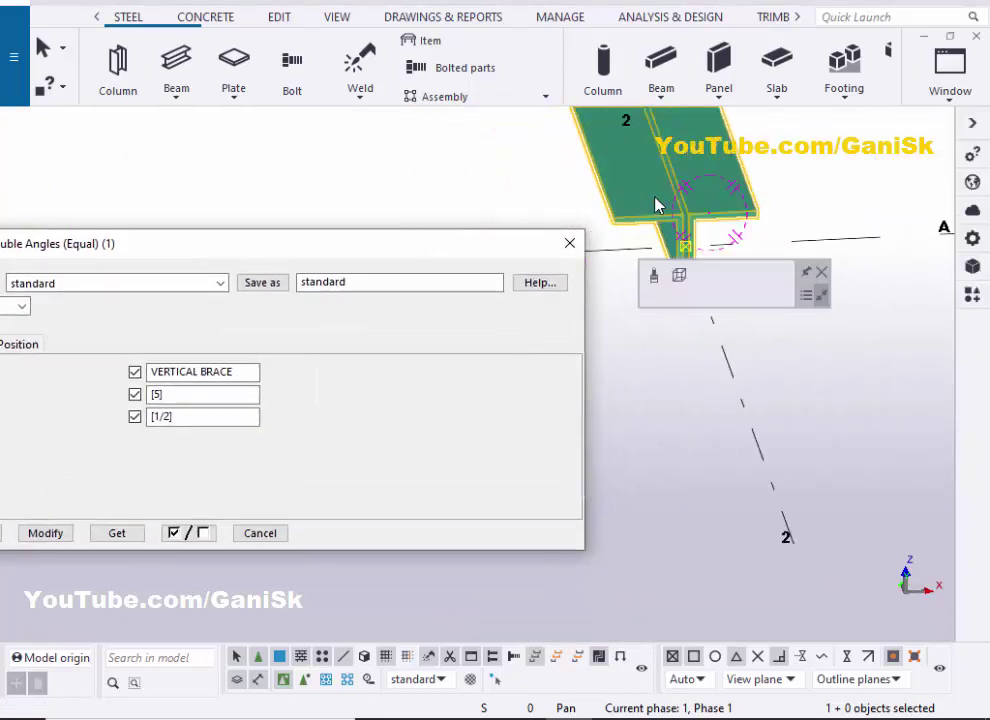
left_click_drag(436, 249, 502, 129)
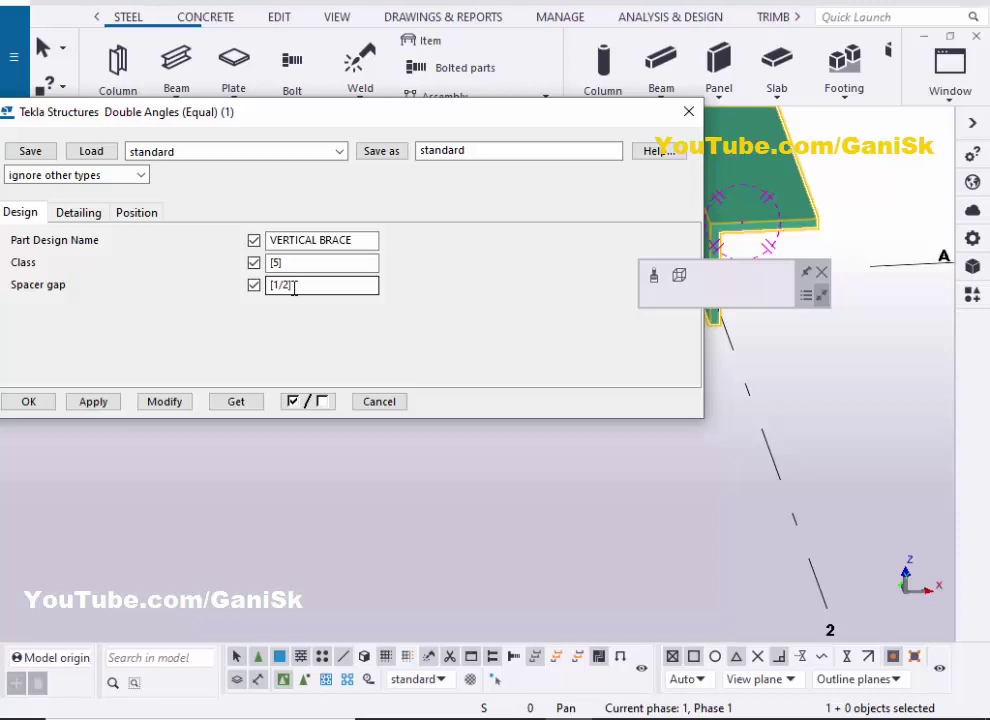
scroll(815, 225, "up", 5)
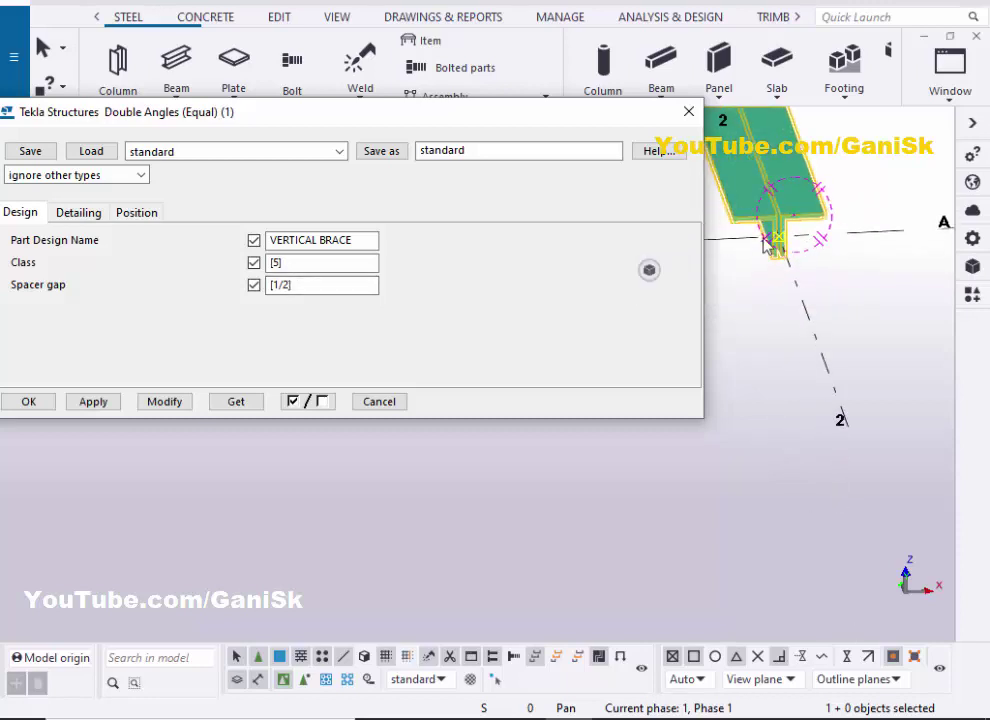
scroll(790, 212, "down", 2)
scroll(772, 210, "up", 3)
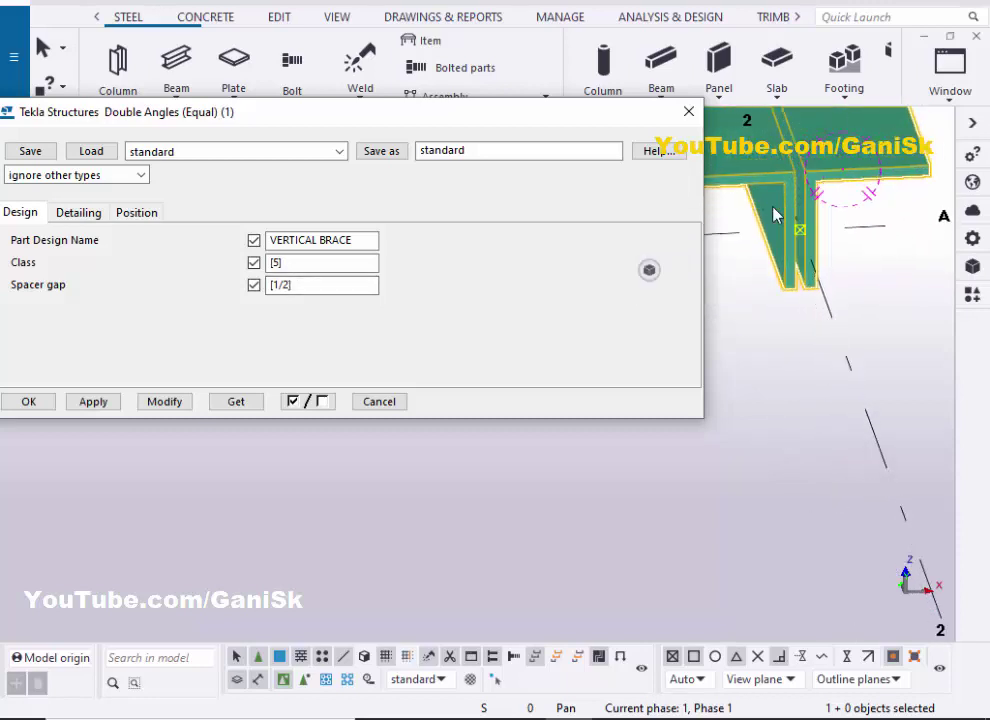
Change the spacer gap to 3/4 and apply it to the member with Modify
left_click_drag(309, 284, 235, 302)
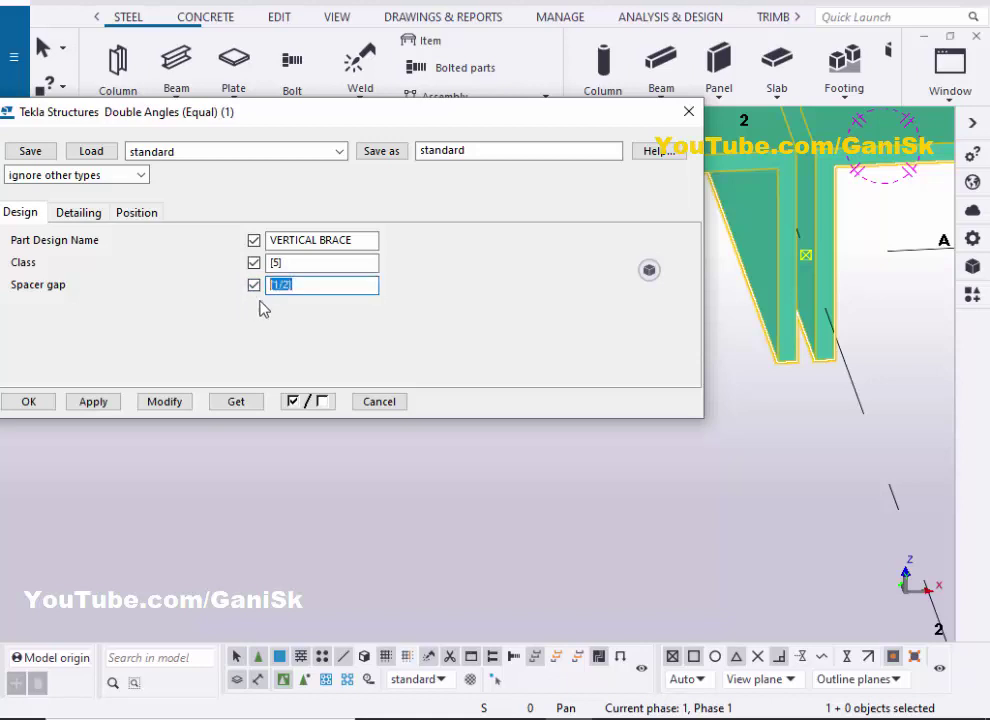
type("1")
left_click(164, 401)
scroll(842, 270, "down", 1)
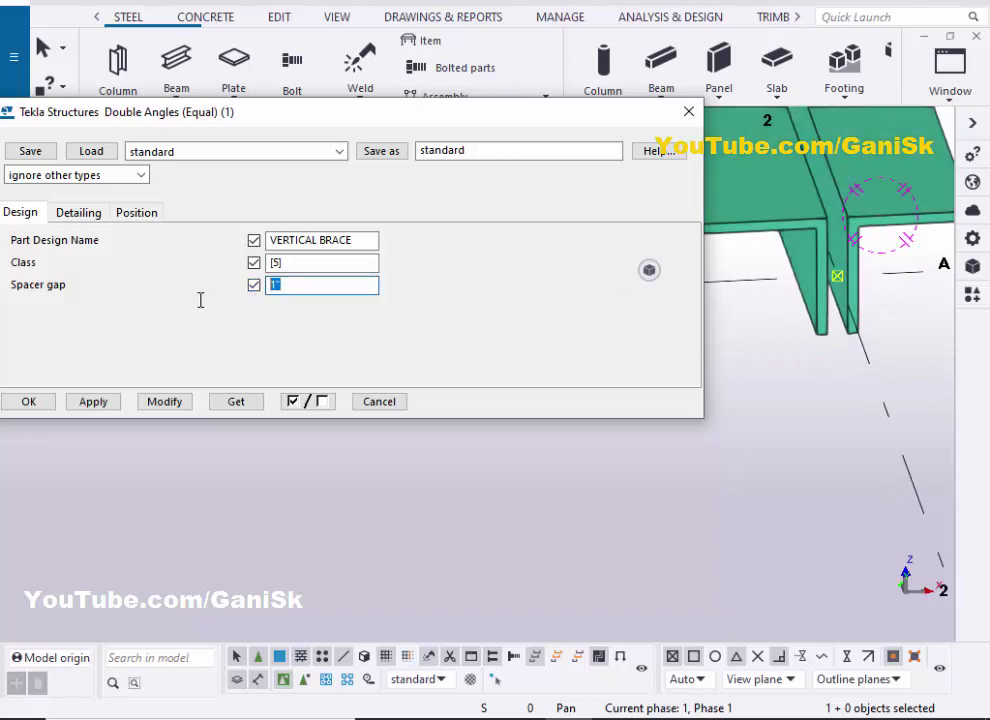
left_click(166, 401)
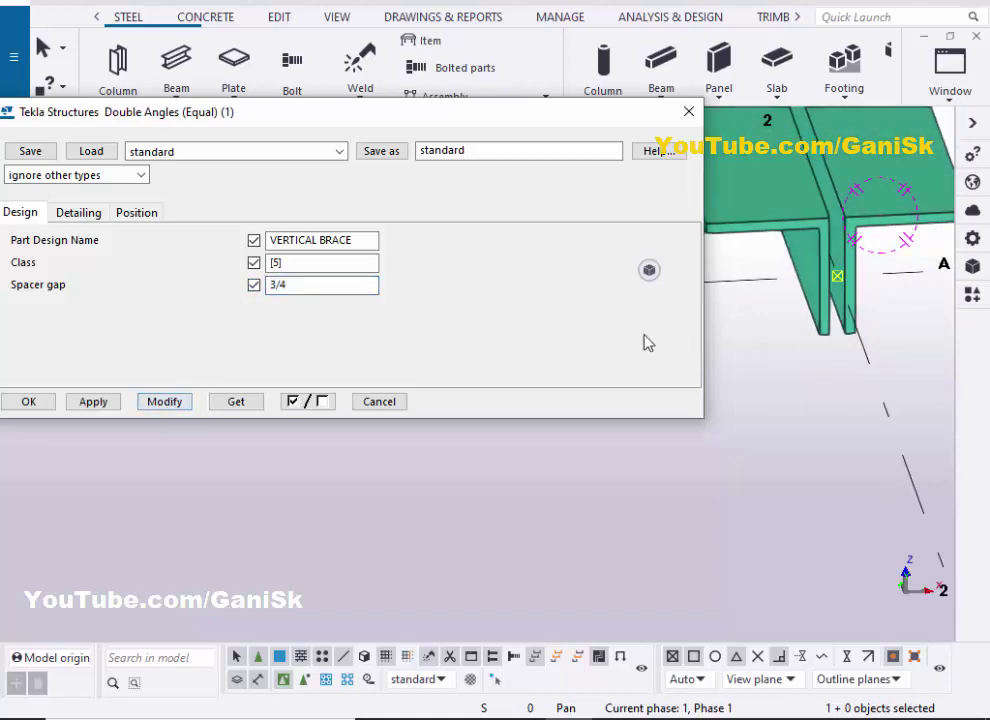
left_click(170, 403)
scroll(828, 290, "up", 5)
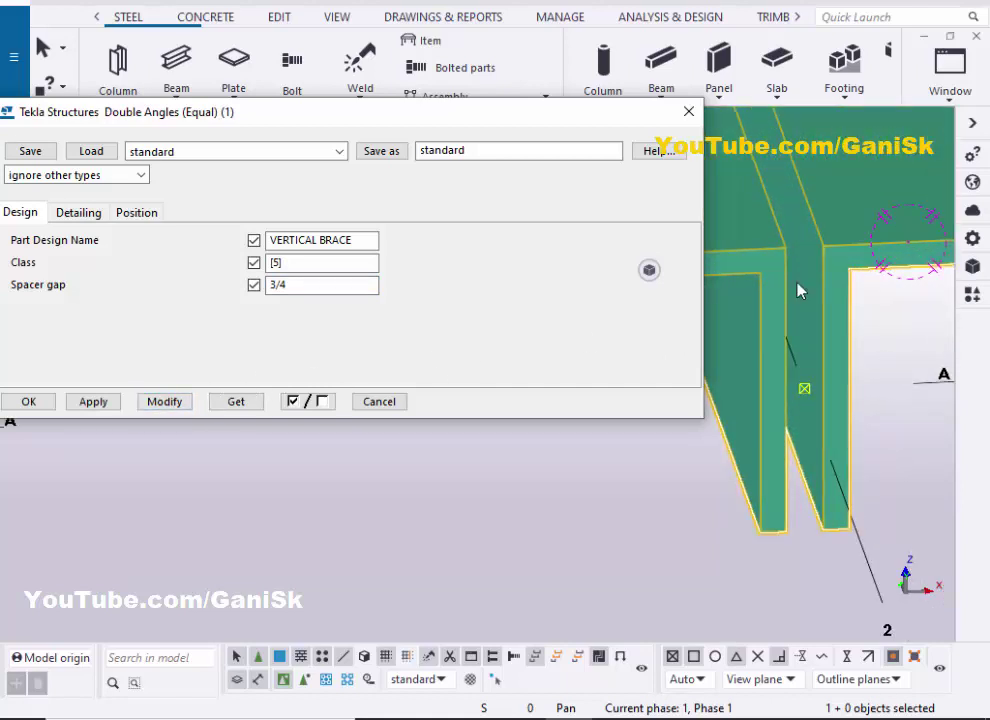
scroll(800, 289, "down", 5)
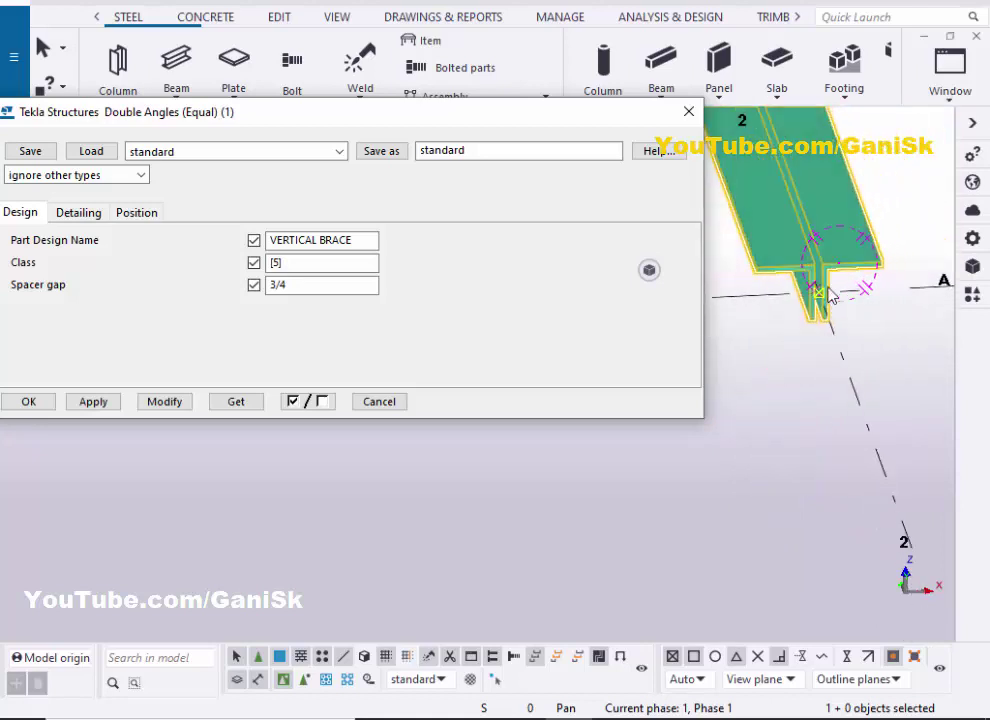
Close the member properties, then show ELEVATION ON GRID A zoomed on the grid 2 section
left_click(50, 401)
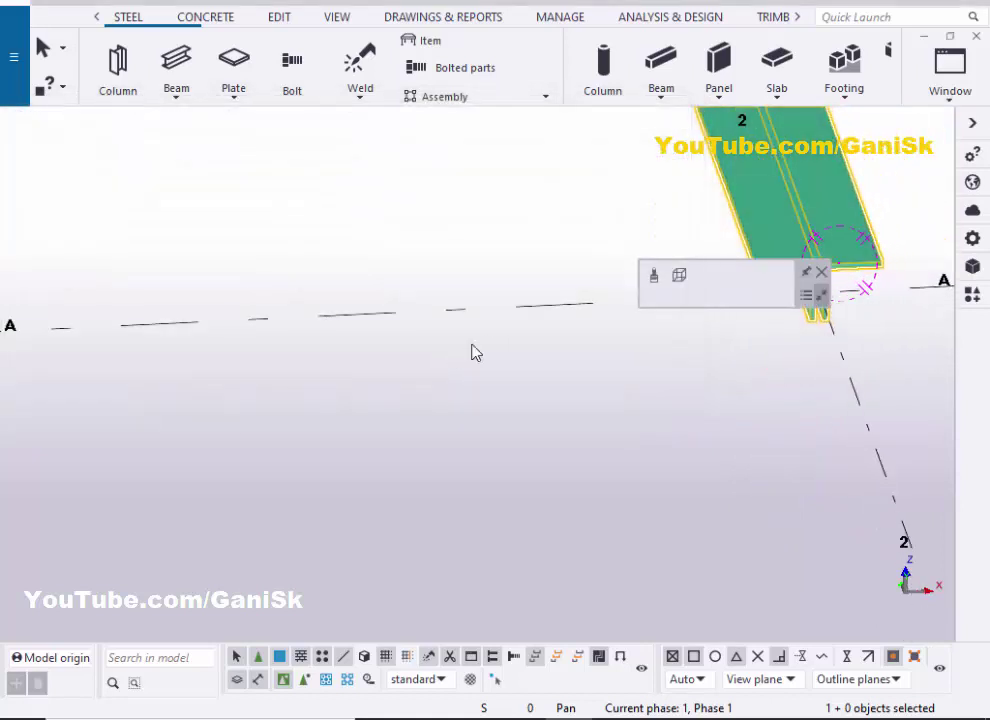
scroll(500, 330, "down", 6)
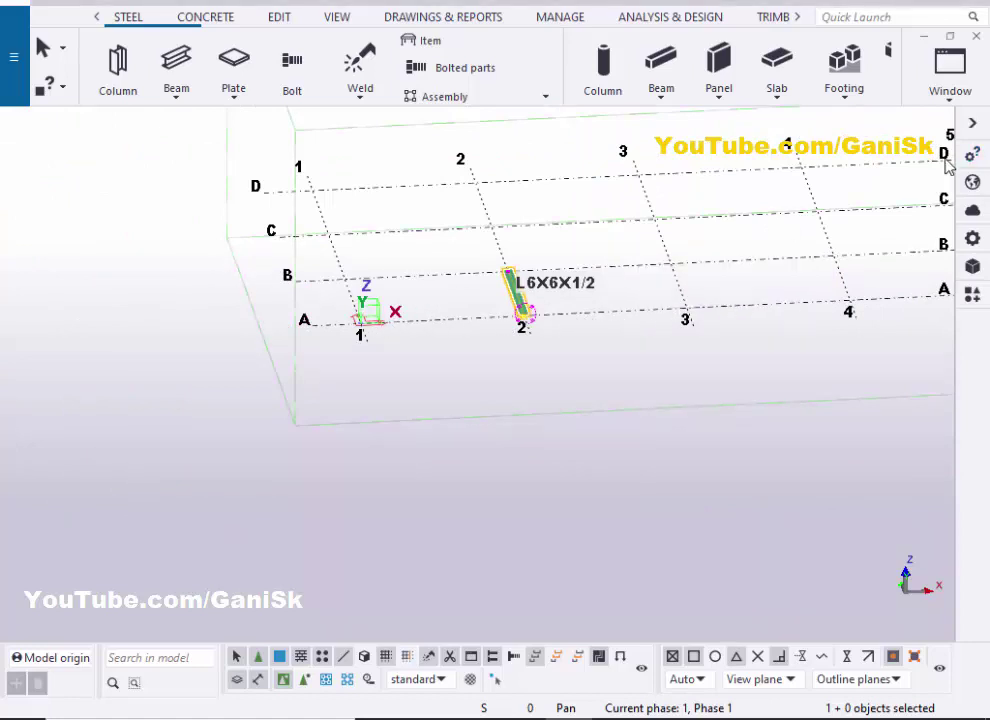
left_click(945, 78)
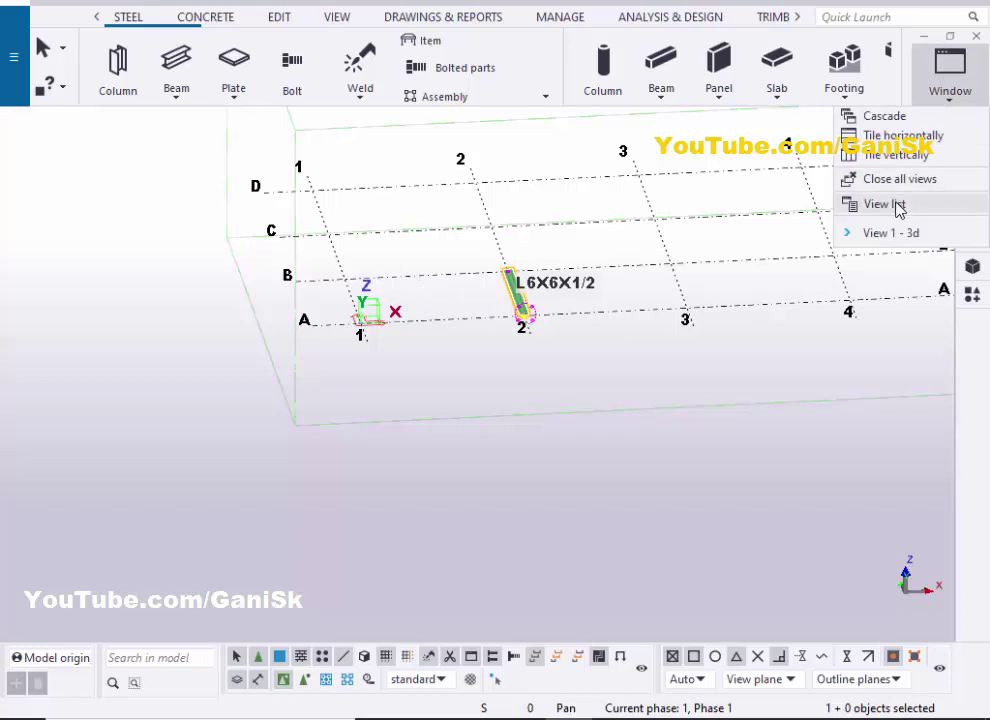
left_click(838, 202)
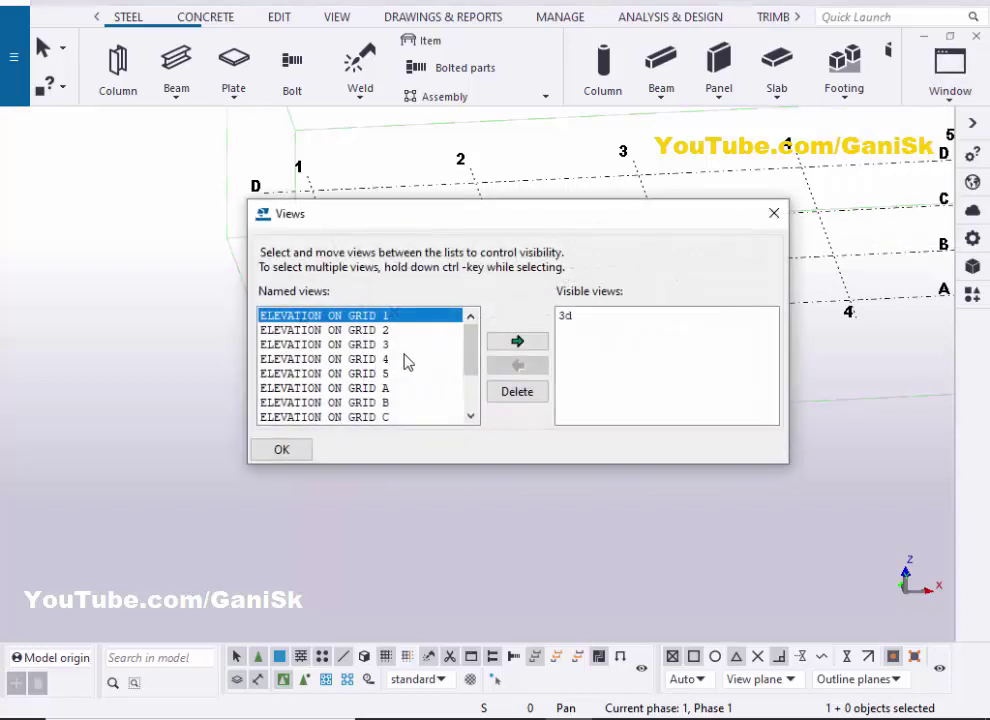
left_click(360, 389)
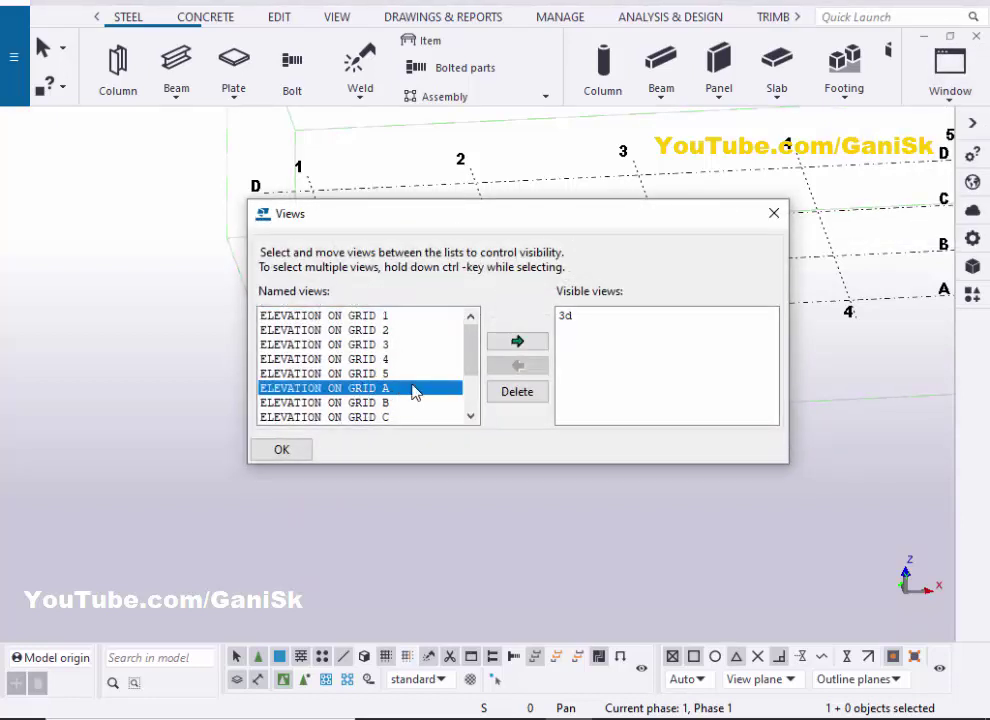
left_click(517, 343)
left_click(774, 213)
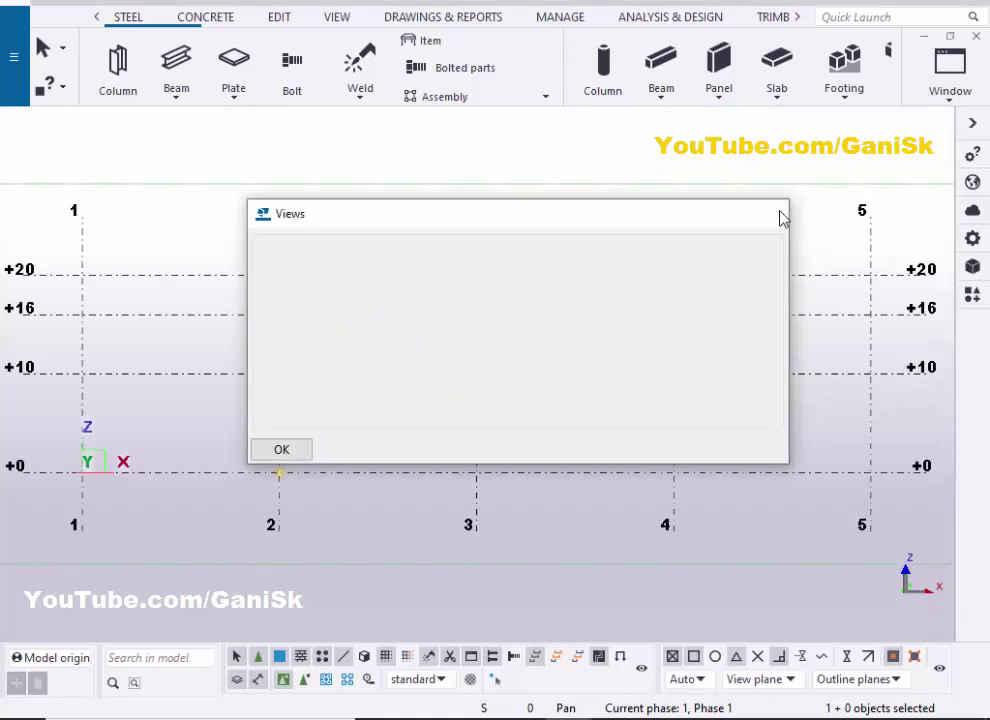
scroll(499, 400, "up", 8)
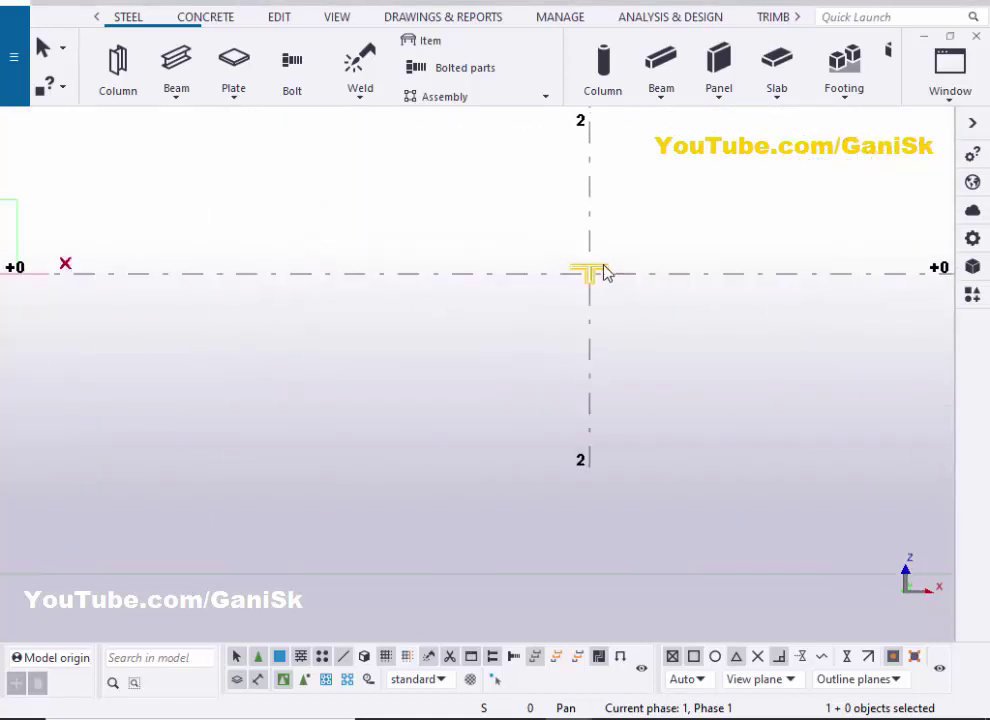
scroll(585, 281, "up", 6)
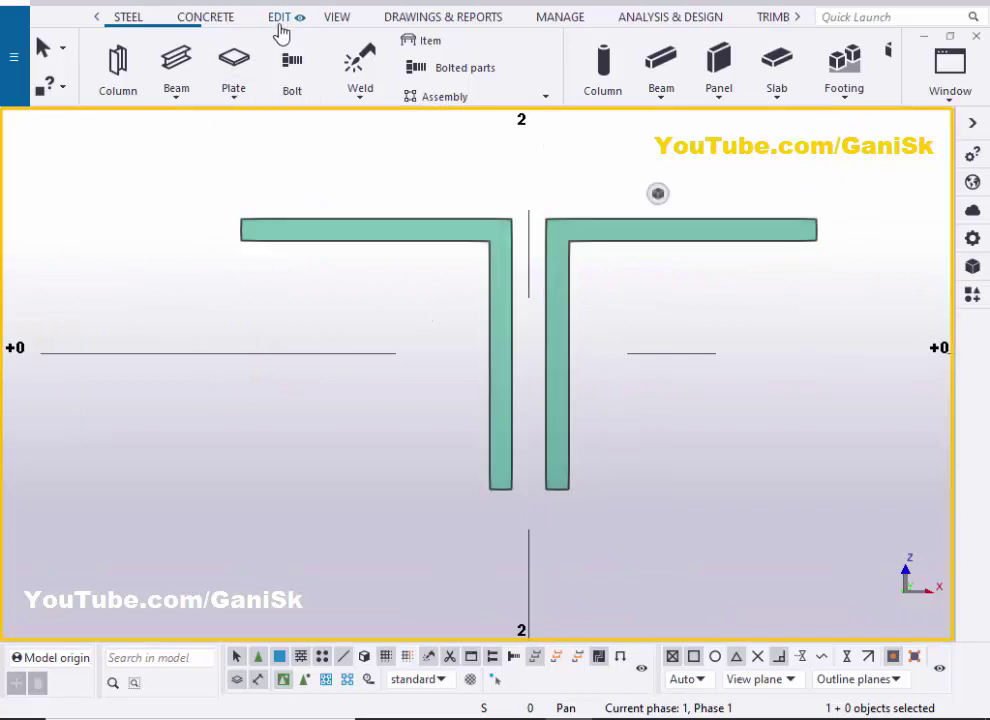
Add a horizontal-distance measurement between the two angle corners at grid 2, reading 3/4
left_click(279, 19)
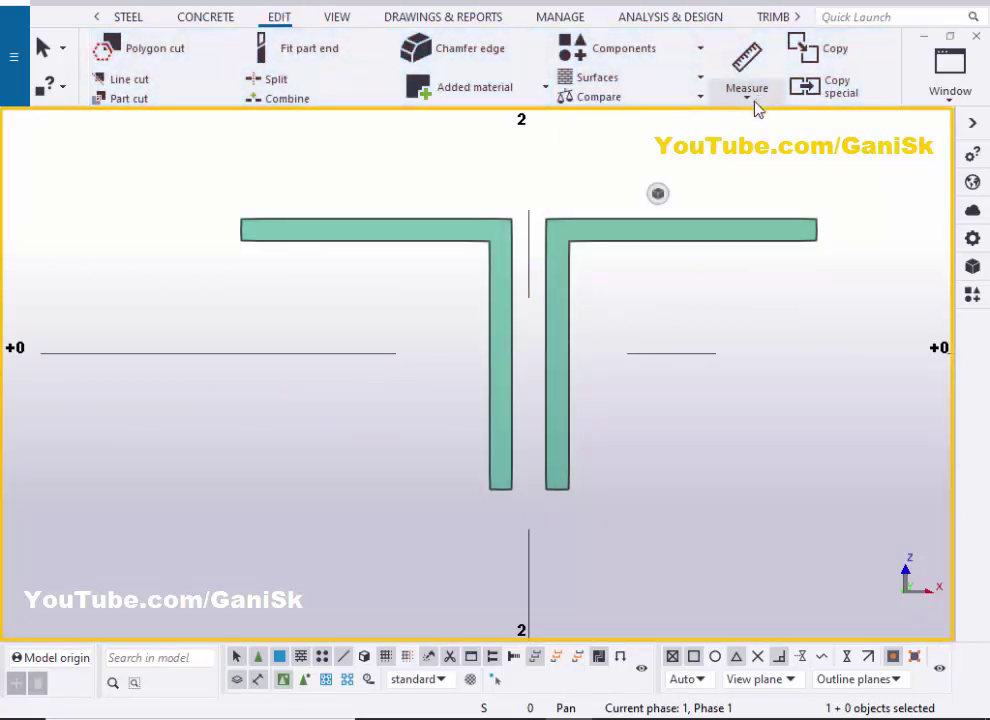
left_click(752, 100)
left_click(786, 167)
scroll(519, 220, "up", 3)
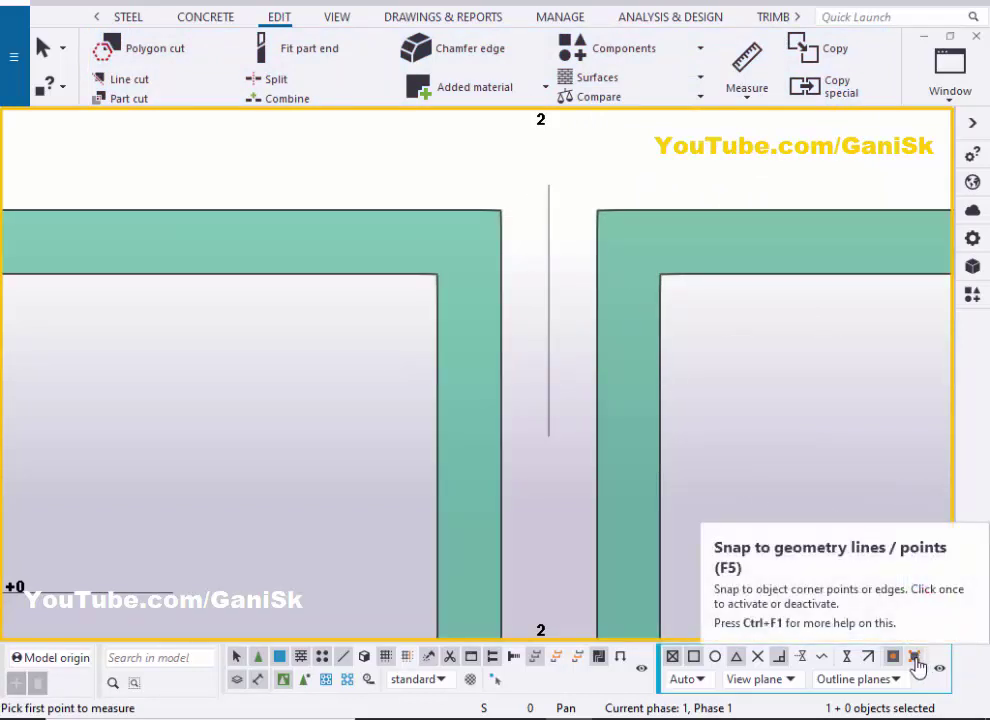
scroll(730, 405, "down", 1)
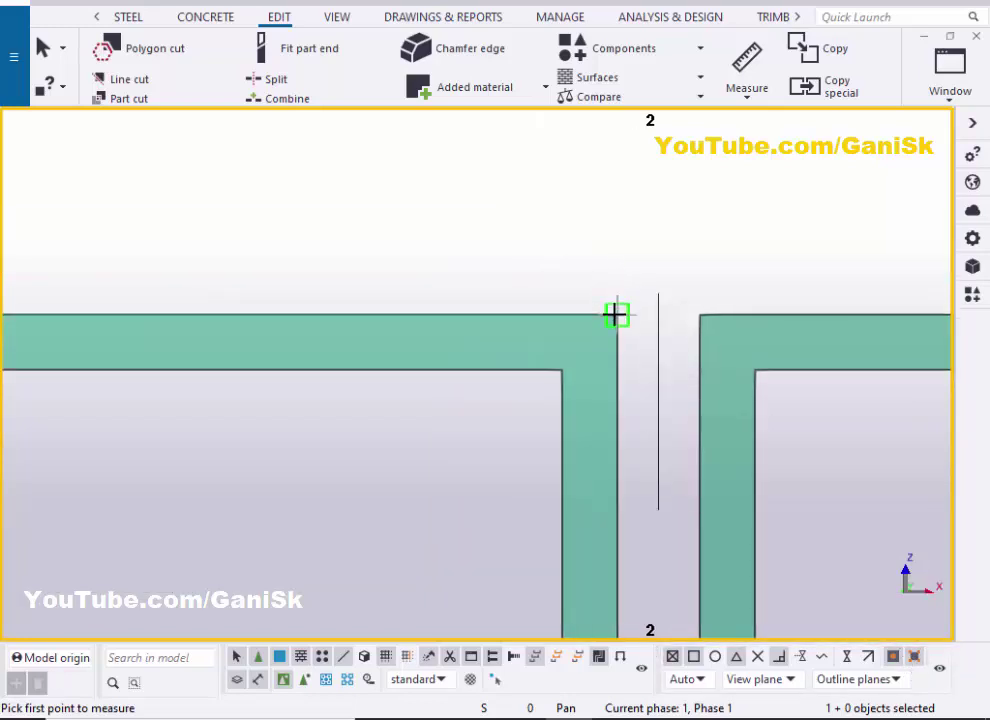
left_click(666, 290)
left_click(700, 315)
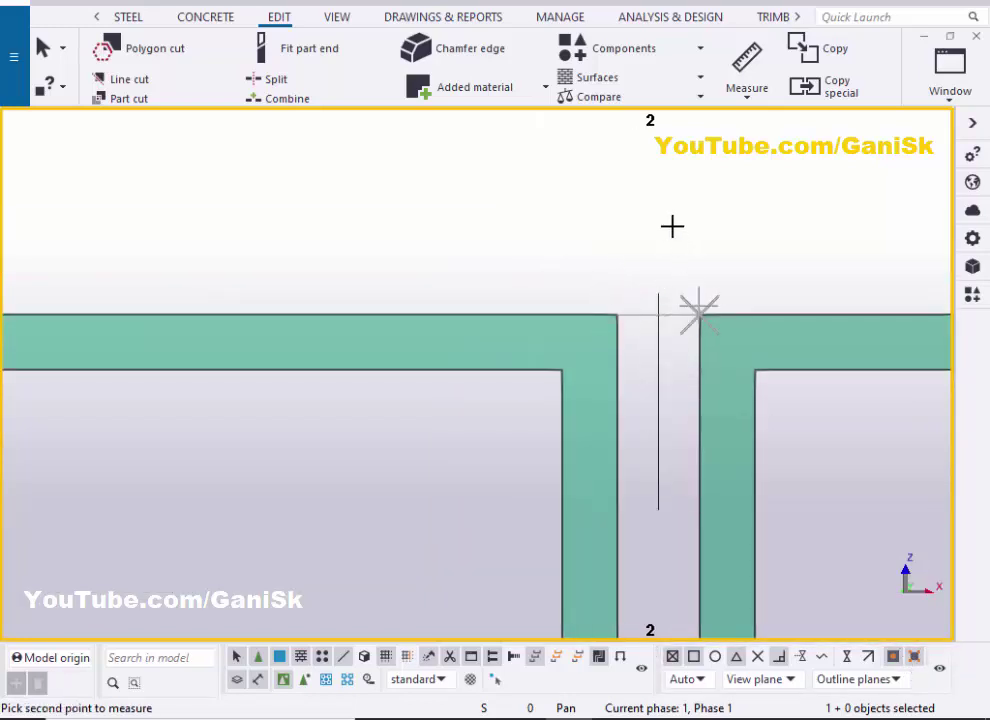
left_click(674, 230)
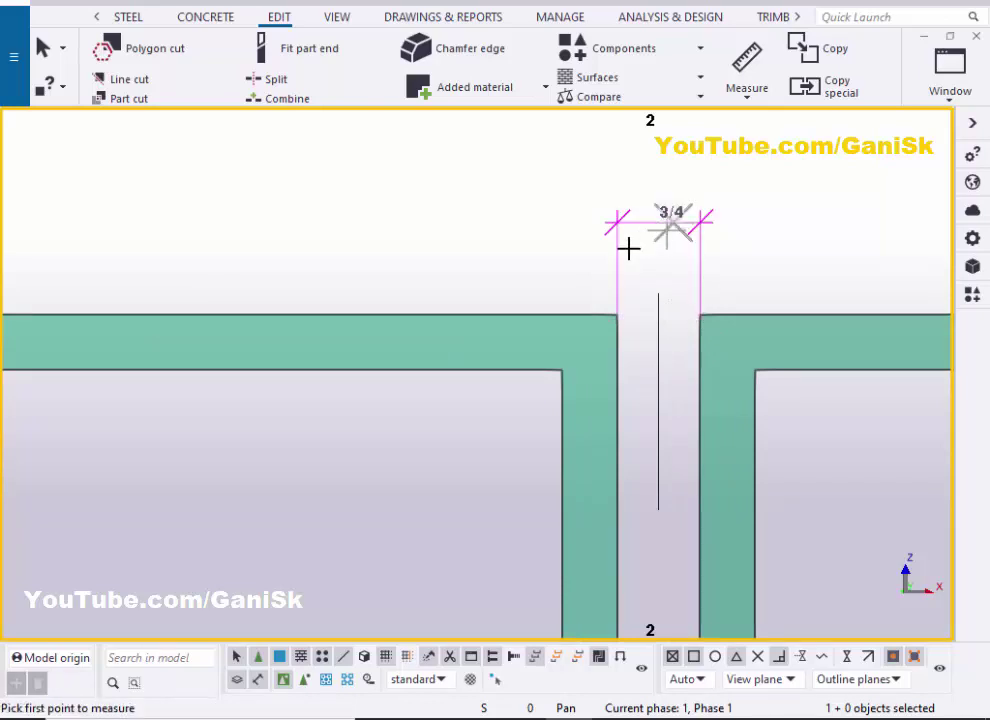
scroll(635, 247, "down", 1)
scroll(670, 235, "up", 2)
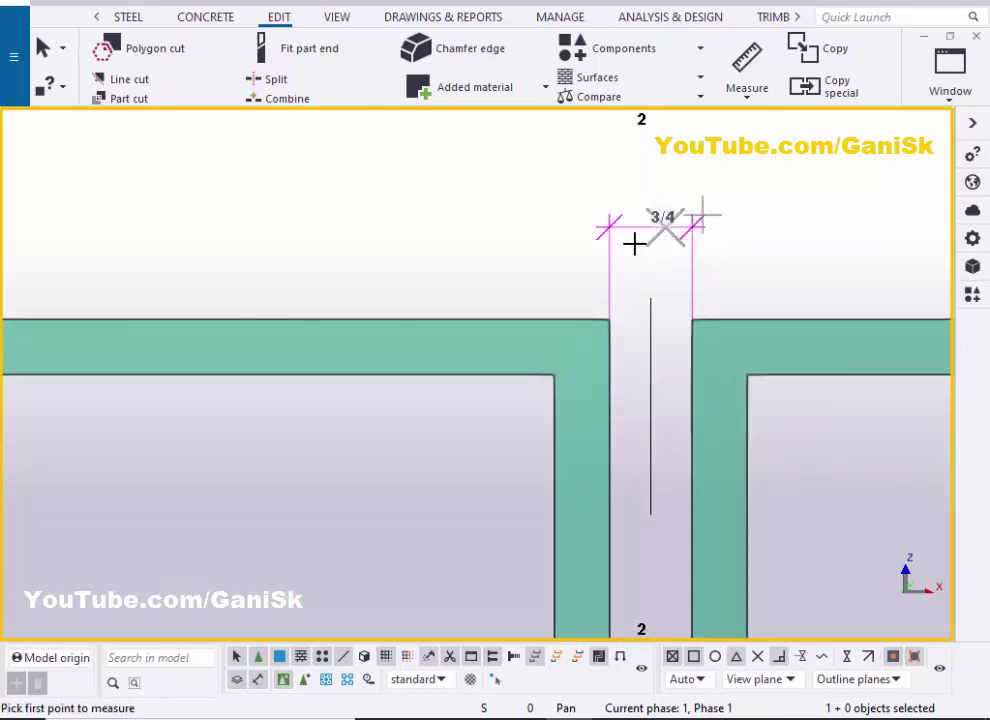
scroll(625, 238, "down", 3)
right_click(532, 183)
left_click(553, 195)
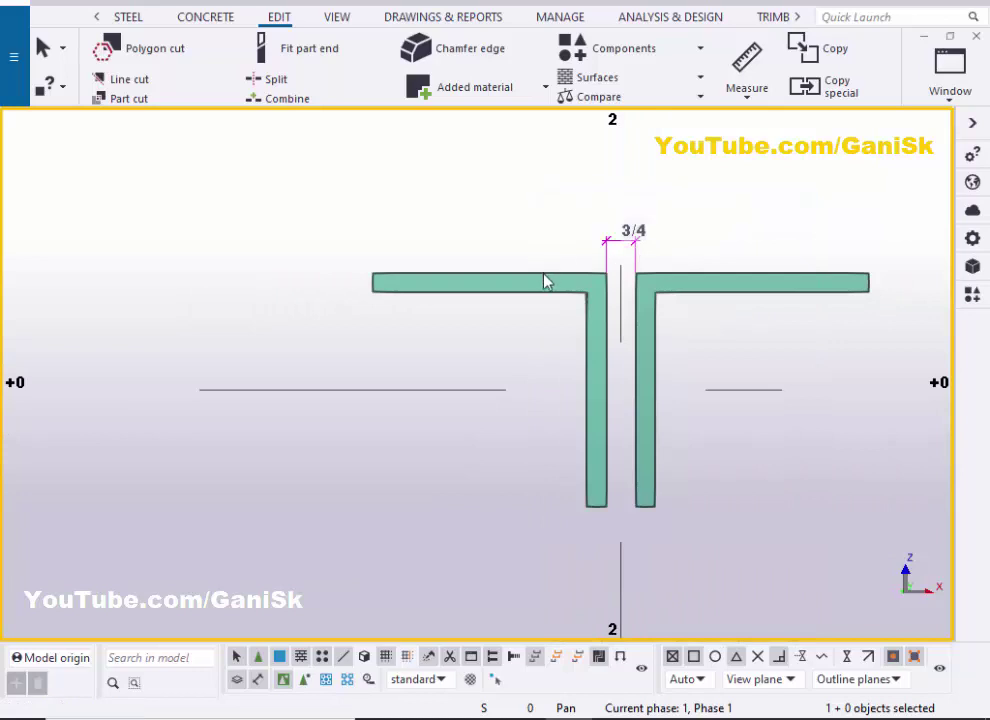
Set the double angle's spacer gap to 1/2, apply with Modify, and close the properties
double_click(546, 284)
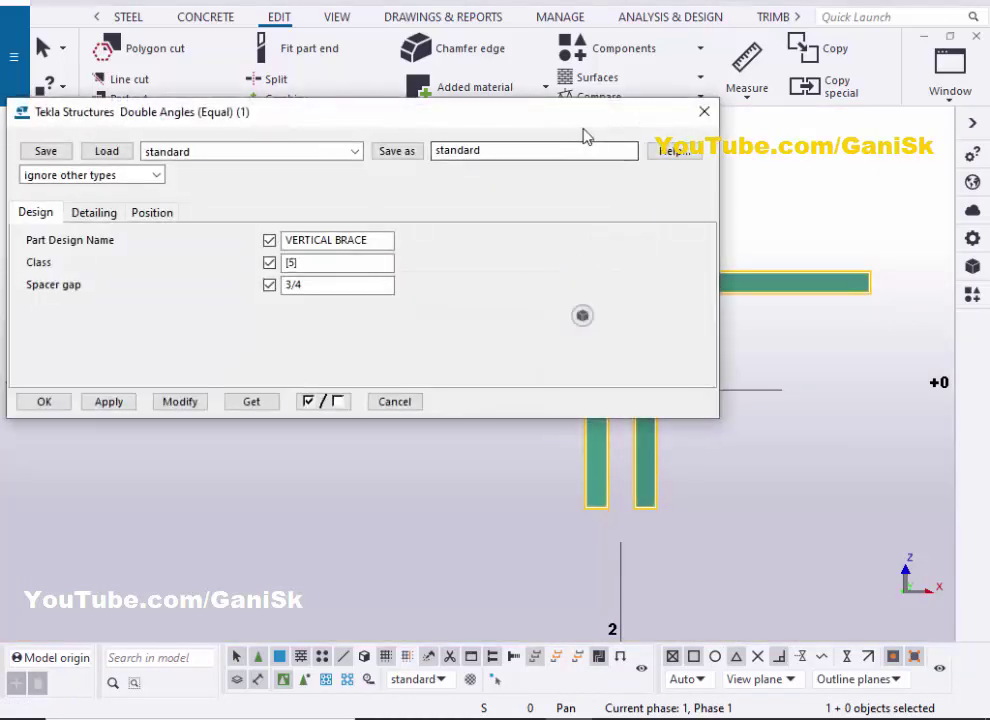
left_click_drag(590, 118, 585, 72)
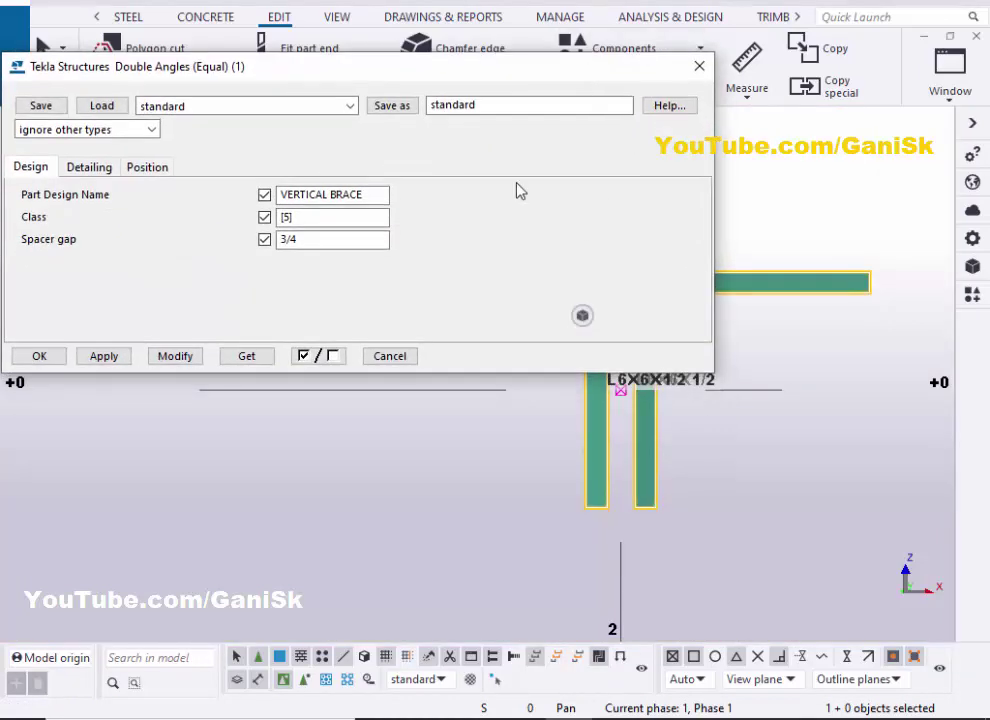
double_click(312, 248)
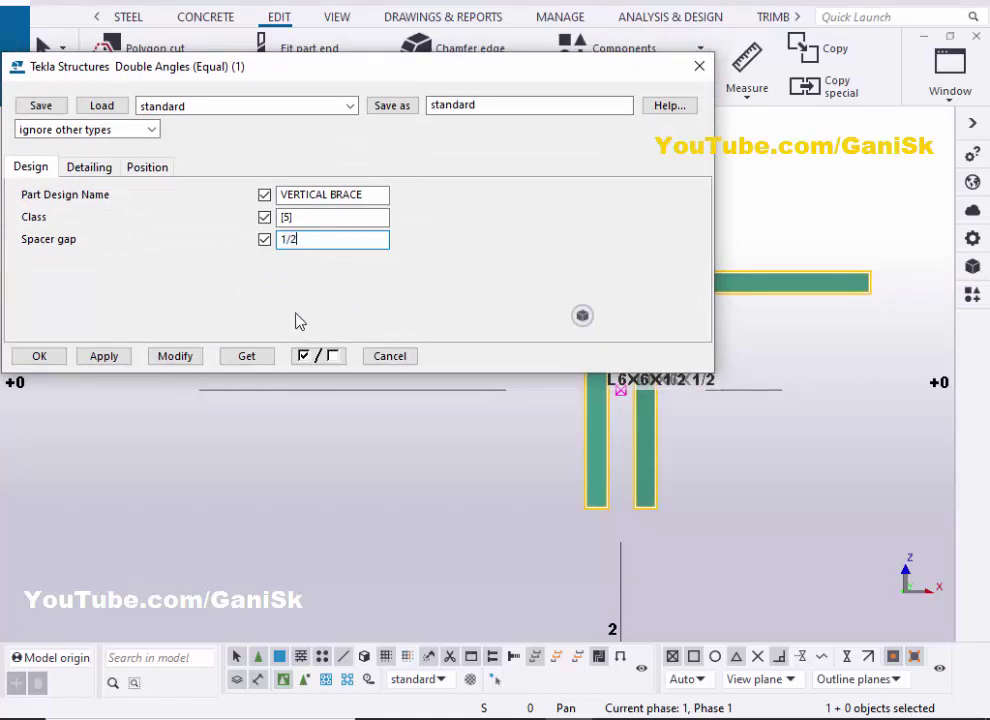
scroll(826, 415, "down", 5)
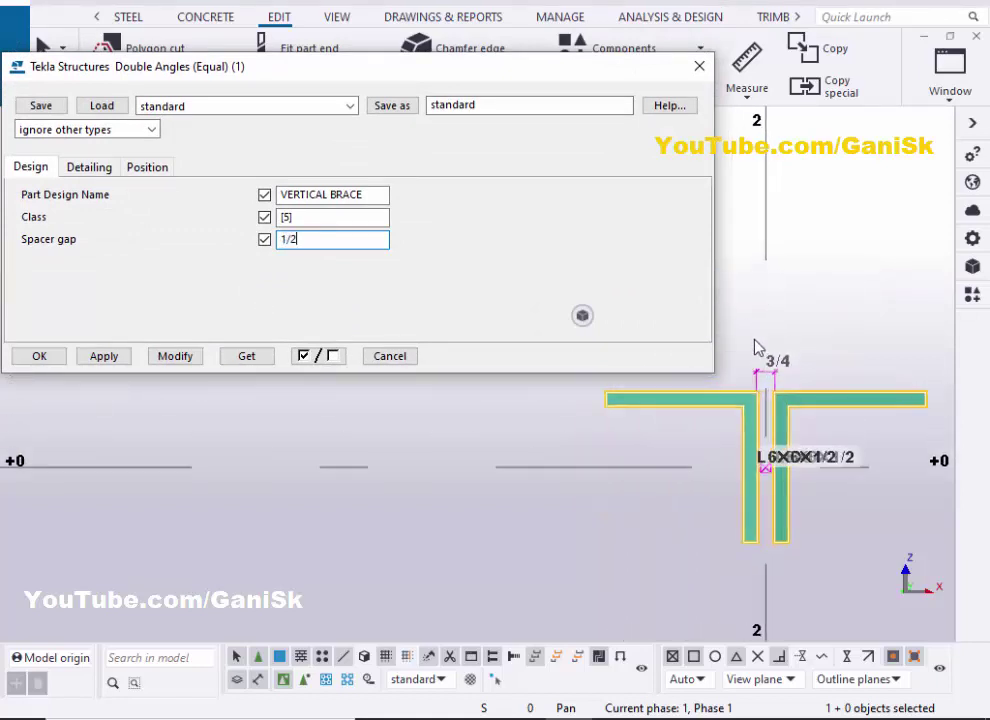
scroll(757, 347, "up", 2)
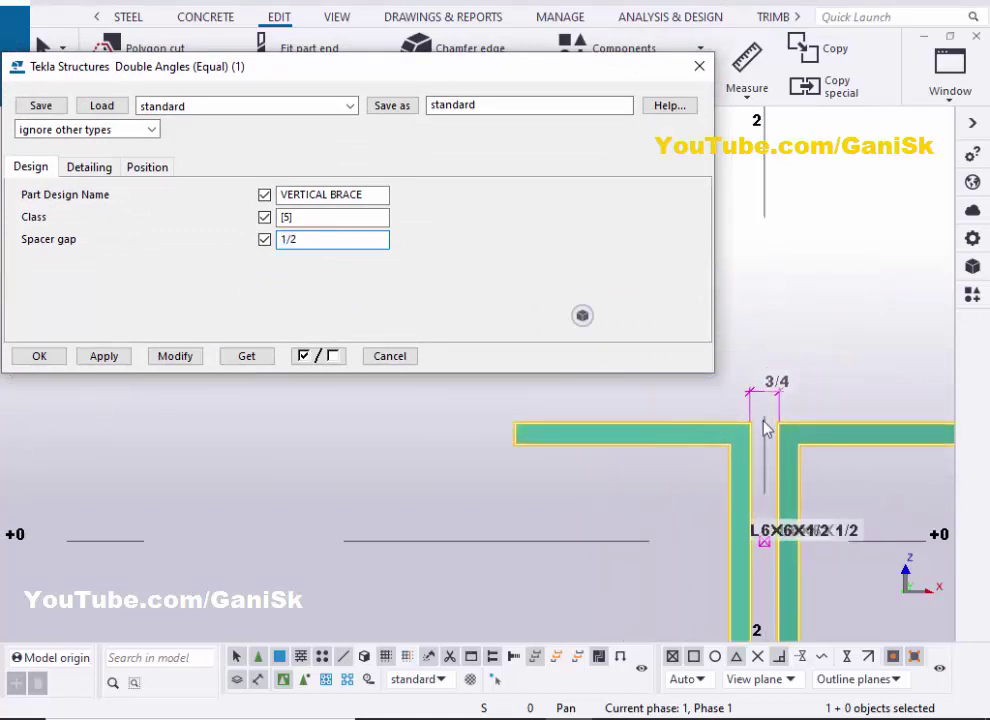
left_click(175, 356)
scroll(748, 440, "up", 3)
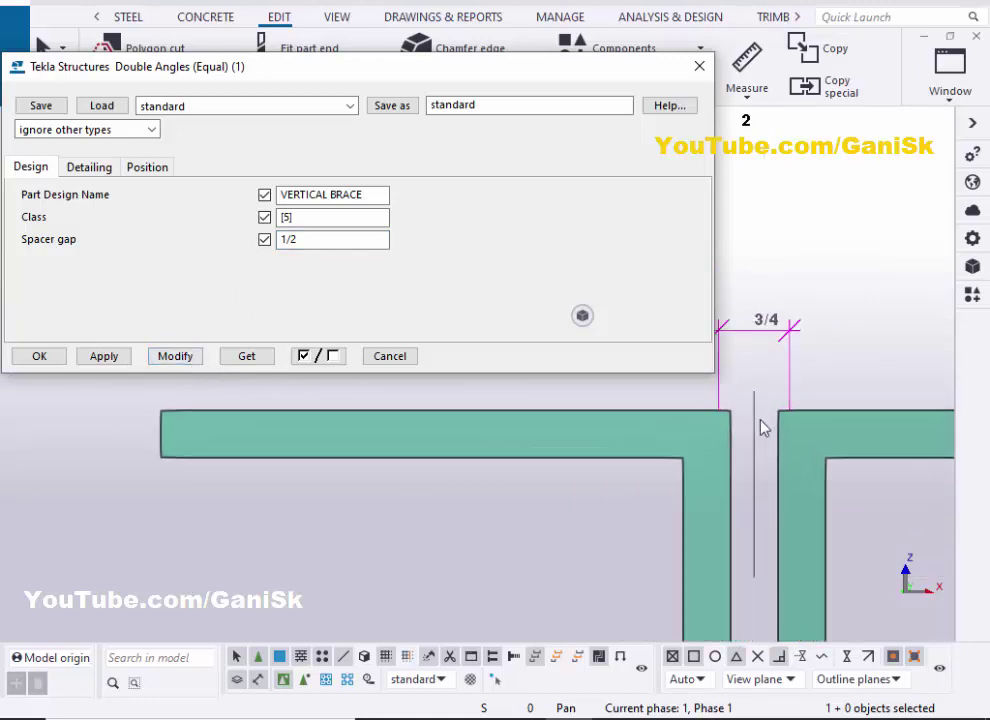
left_click(175, 356)
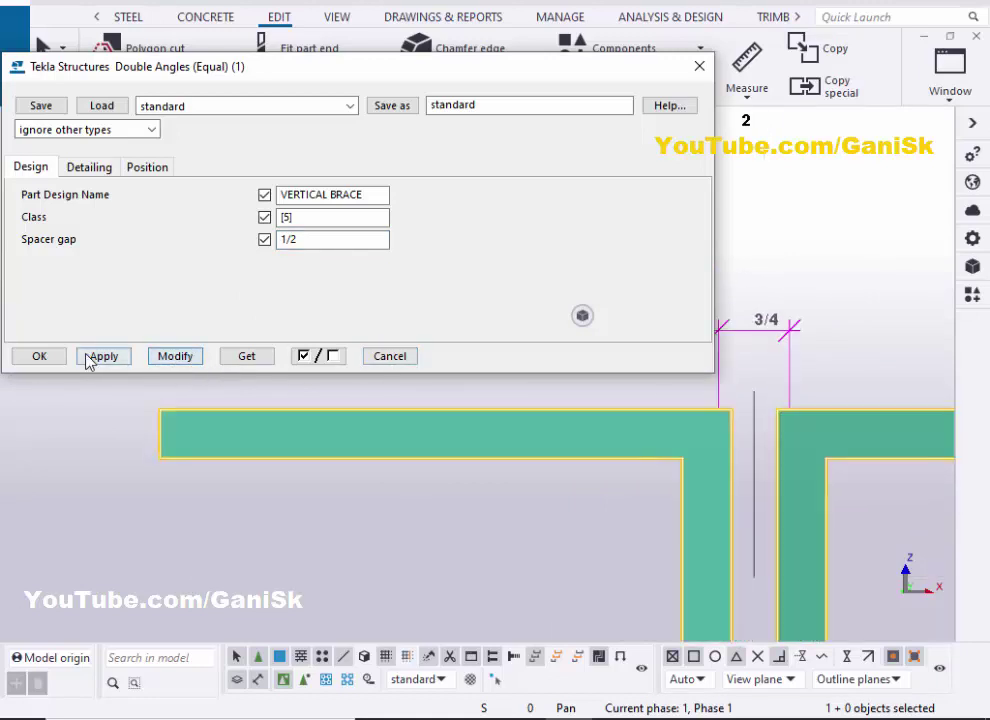
left_click(36, 358)
Measure the horizontal distance between the angles' top corners to confirm the 1/2 gap
left_click(746, 99)
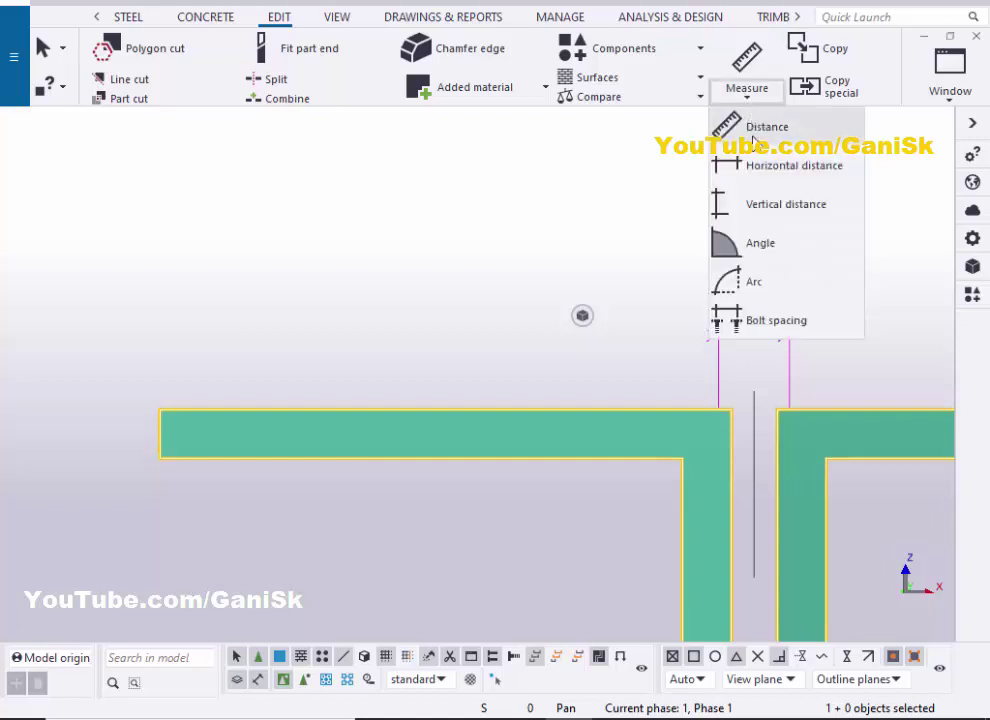
left_click(700, 165)
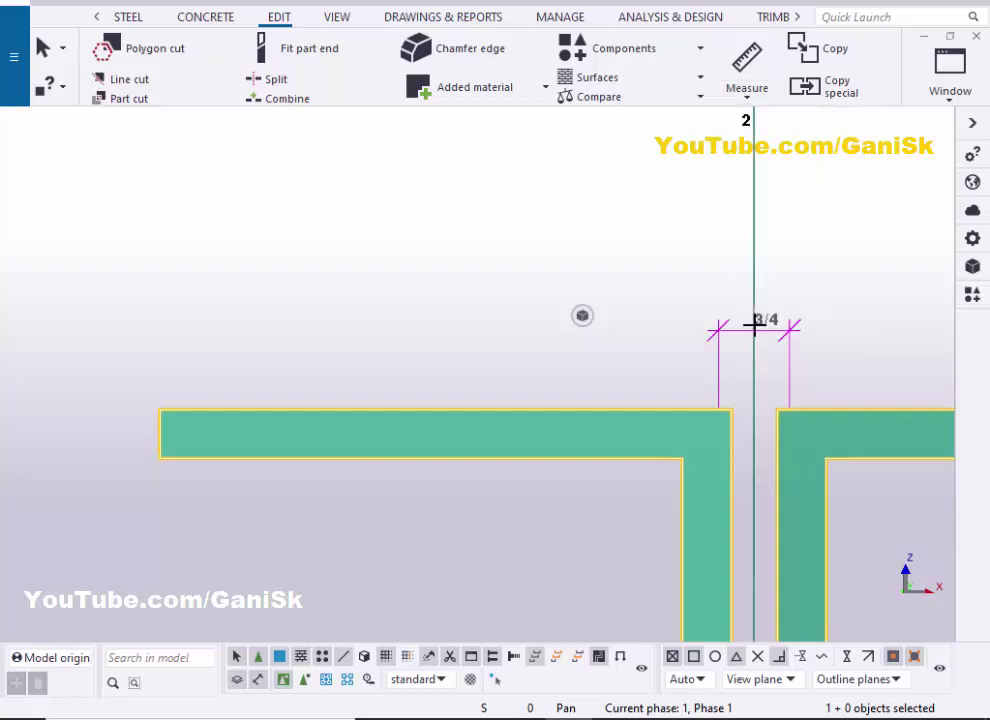
left_click(733, 409)
scroll(772, 404, "up", 2)
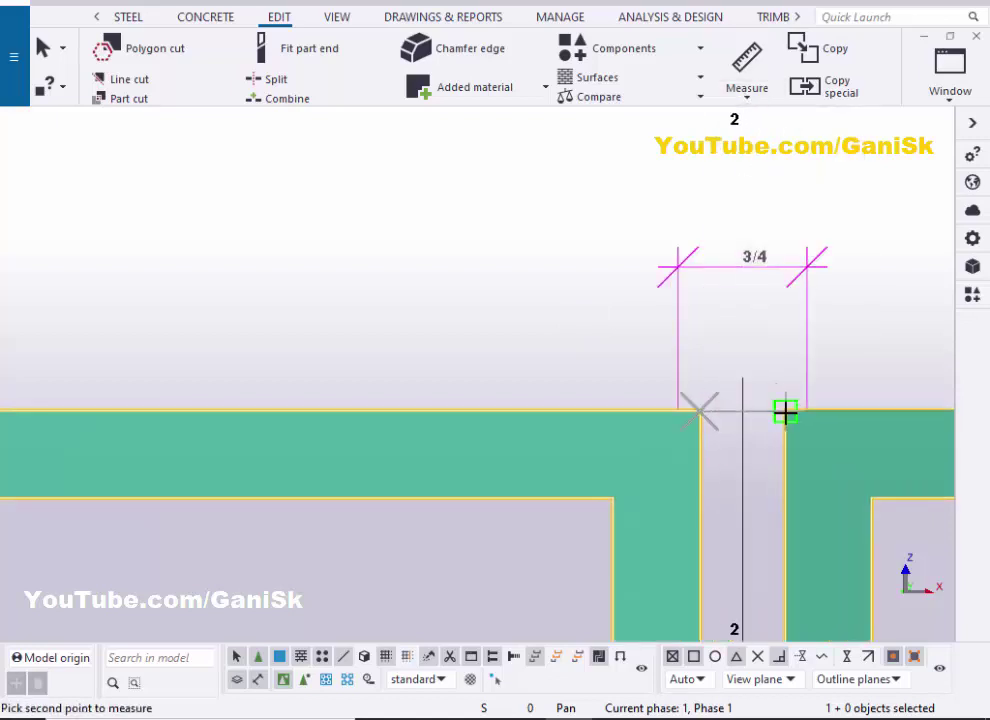
left_click(781, 406)
left_click(764, 405)
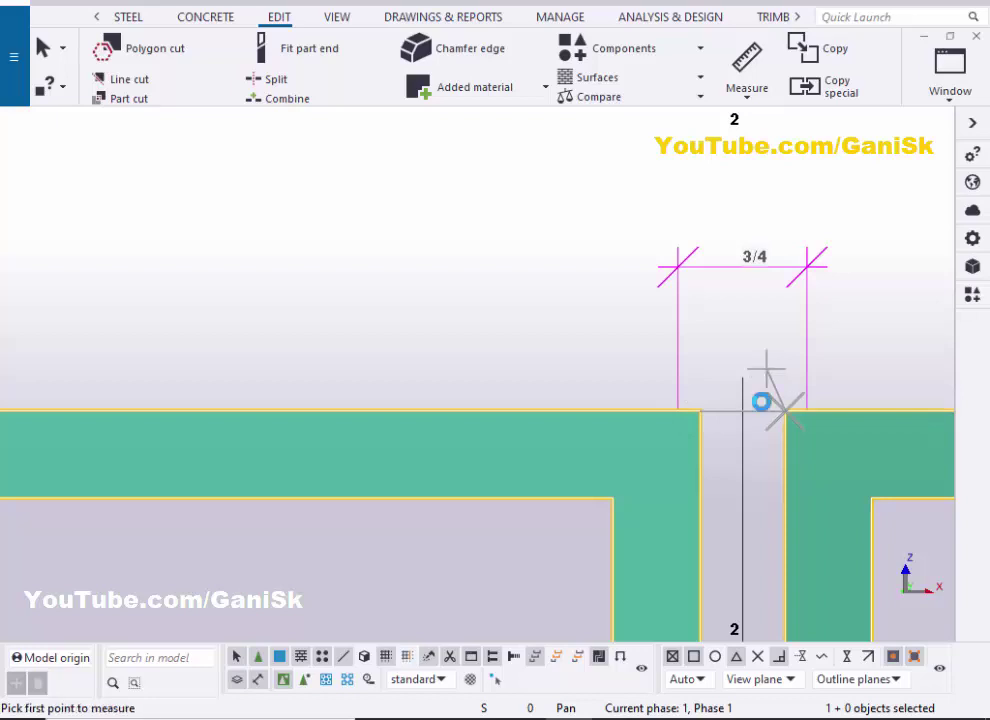
scroll(548, 220, "down", 3)
right_click(548, 214)
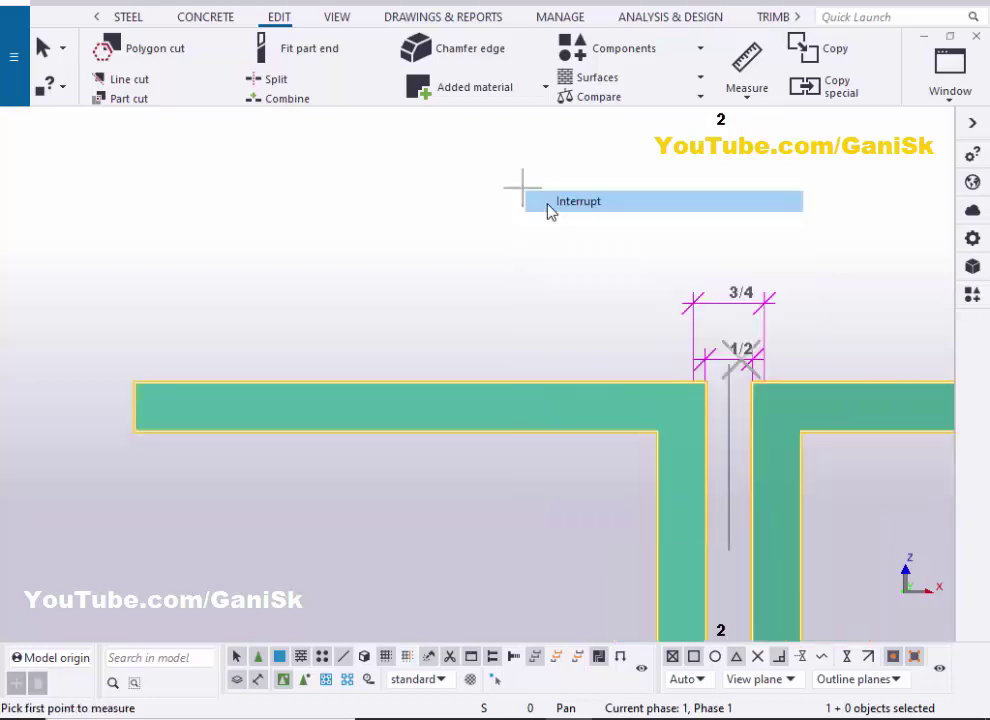
left_click(556, 200)
Redraw the grid A elevation to clear the temporary gap dimensions
right_click(545, 159)
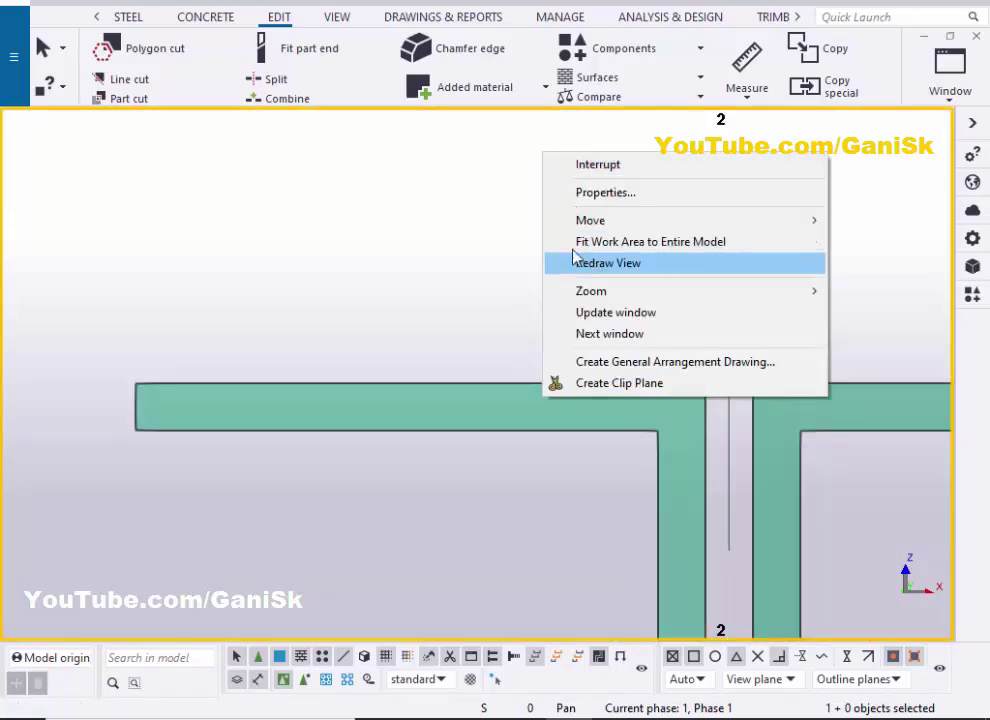
left_click(575, 242)
scroll(566, 250, "down", 3)
scroll(572, 277, "up", 5)
scroll(552, 266, "down", 3)
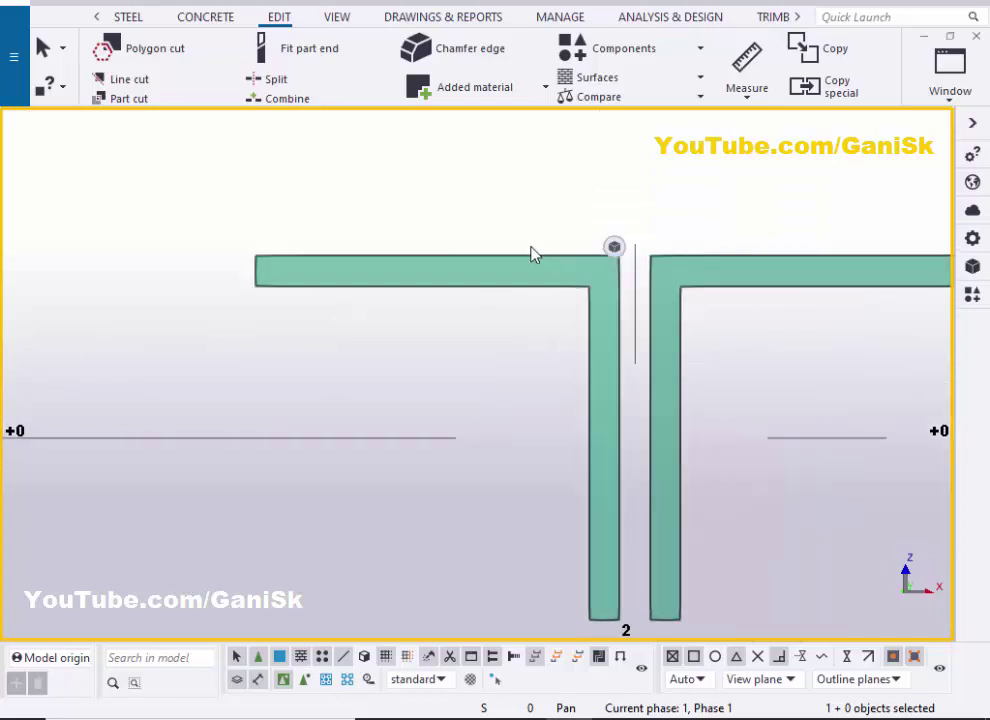
On the double angle's Detailing tab, browse the profile catalog for its L6X6X1/2 plate profile
double_click(528, 274)
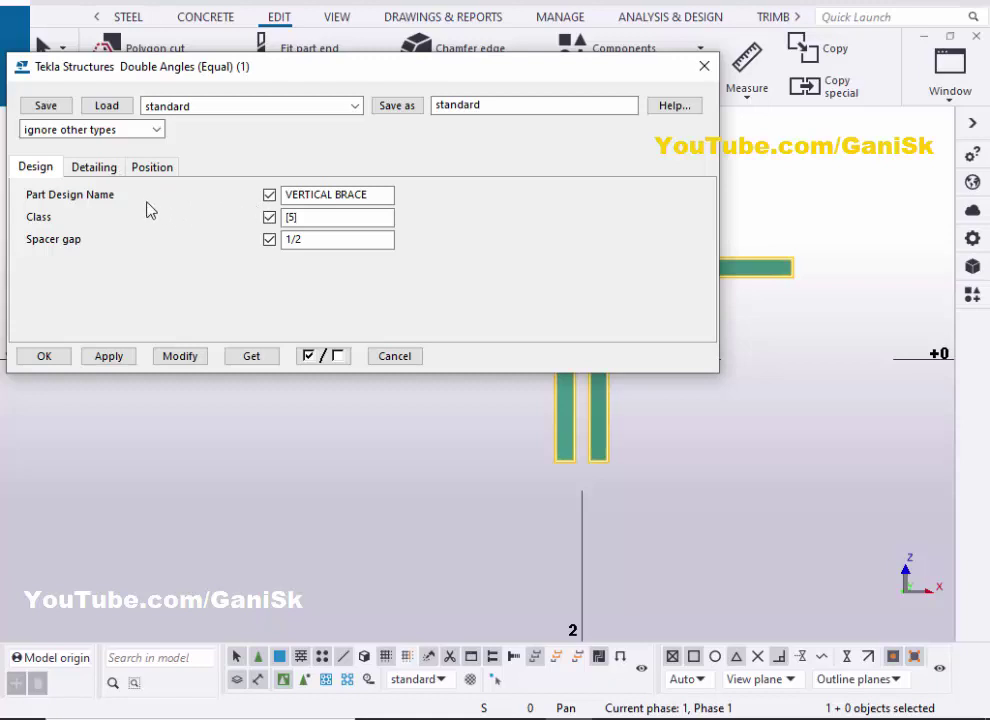
left_click(94, 168)
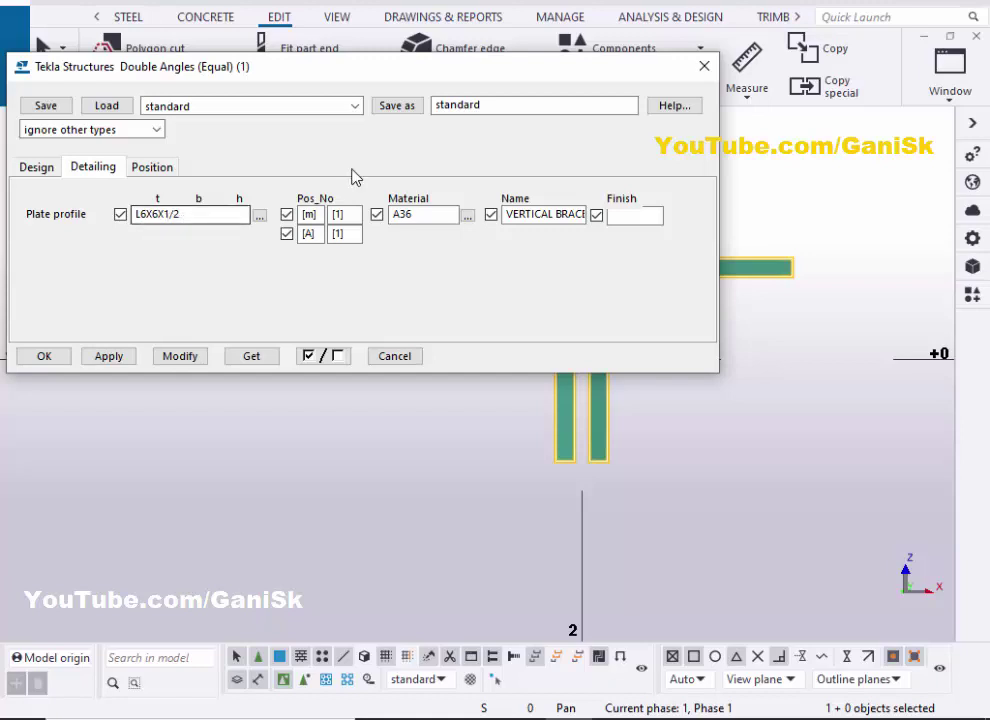
left_click(259, 216)
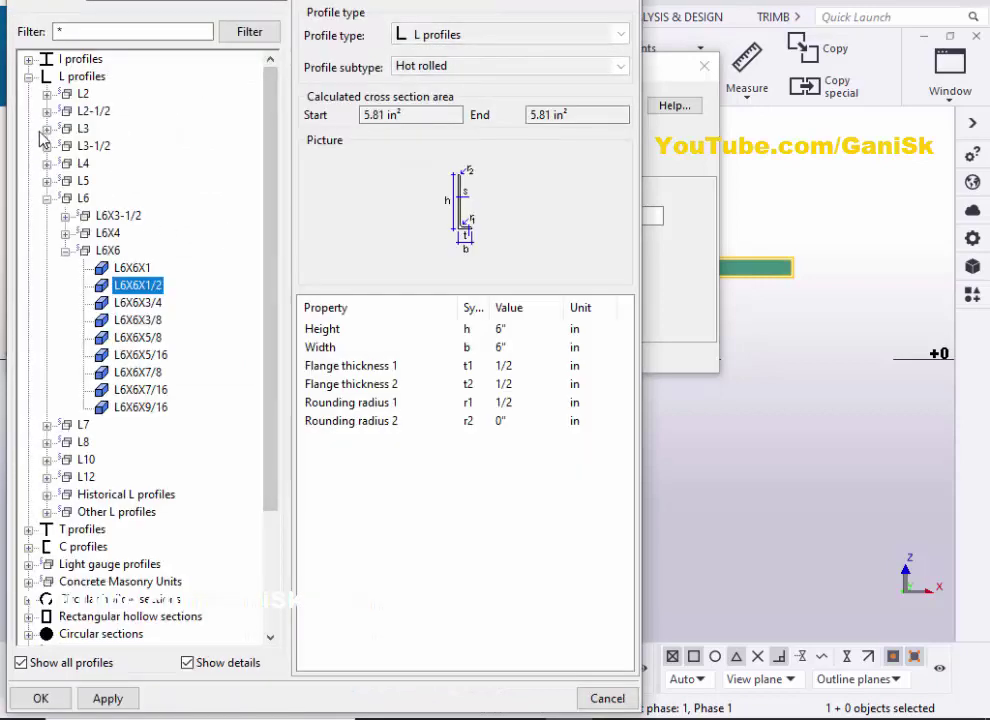
Choose L4X4X1/4 from the L4X4 group as the plate profile and accept it
left_click(47, 163)
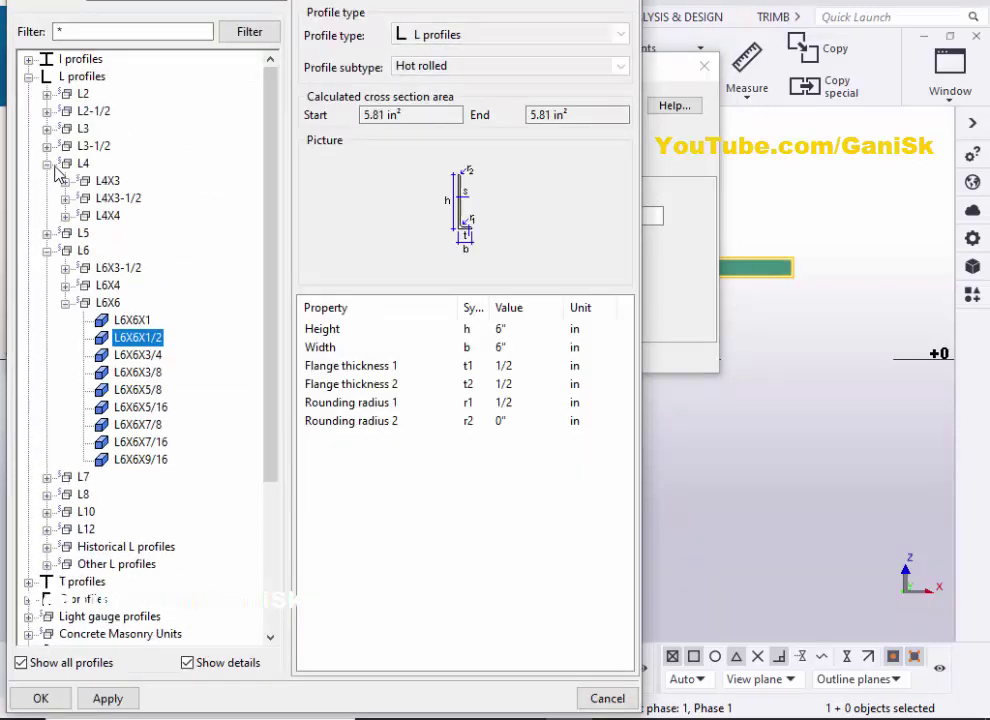
left_click(65, 216)
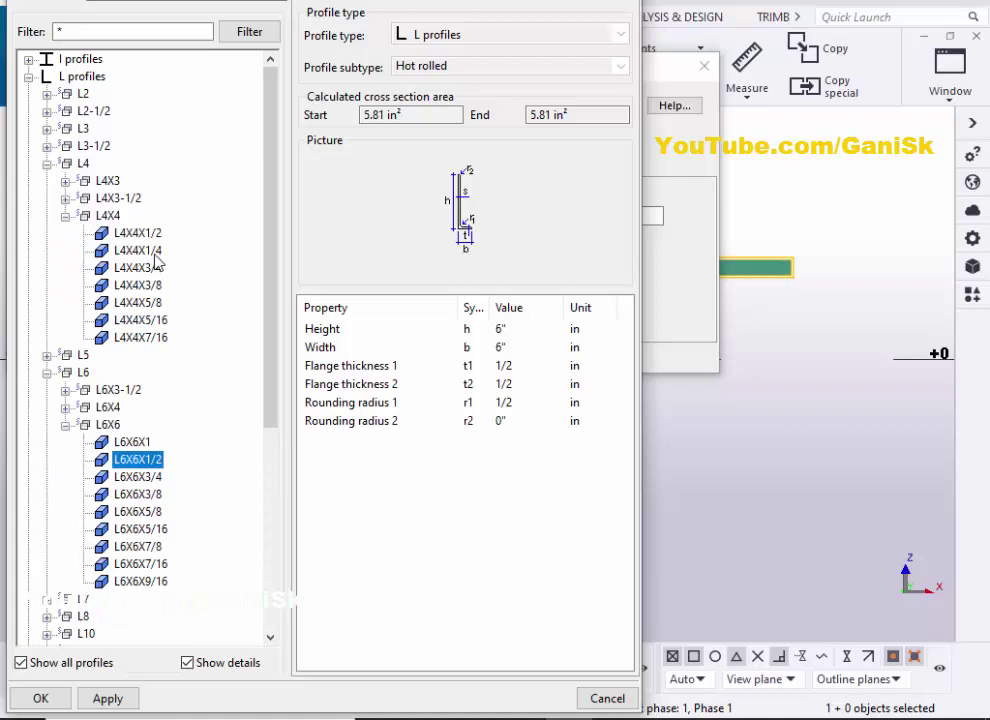
left_click(140, 250)
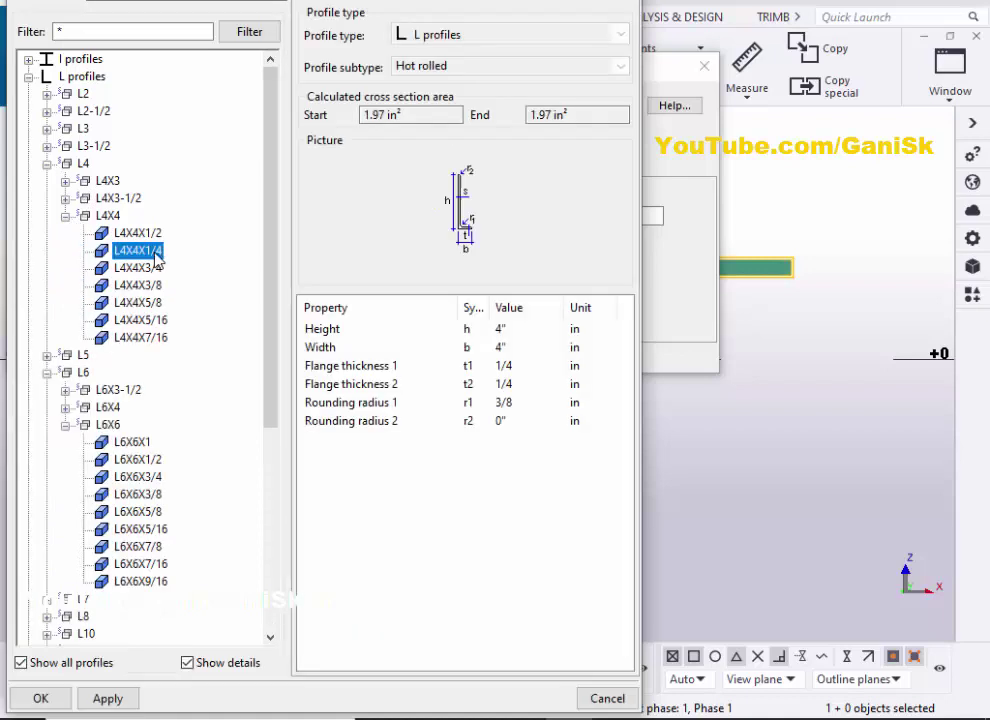
left_click(107, 699)
left_click(42, 699)
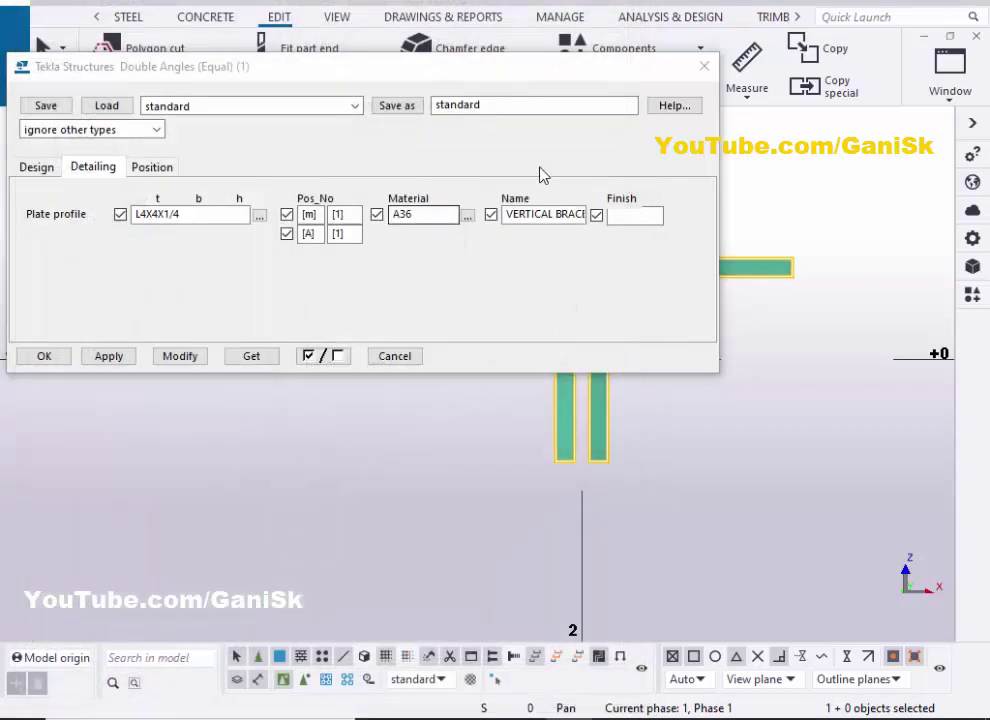
Update the grid 2 brace to L4X4X1/4 angles and close the Double Angles (Equal) properties
scroll(864, 346, "up", 2)
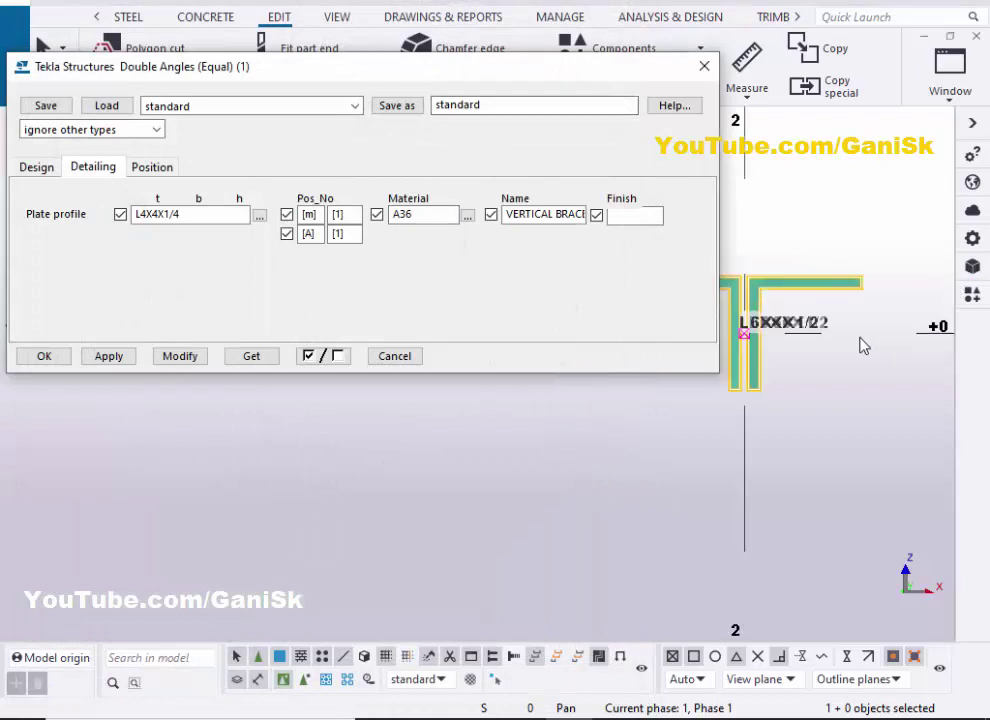
scroll(864, 346, "down", 2)
left_click(175, 358)
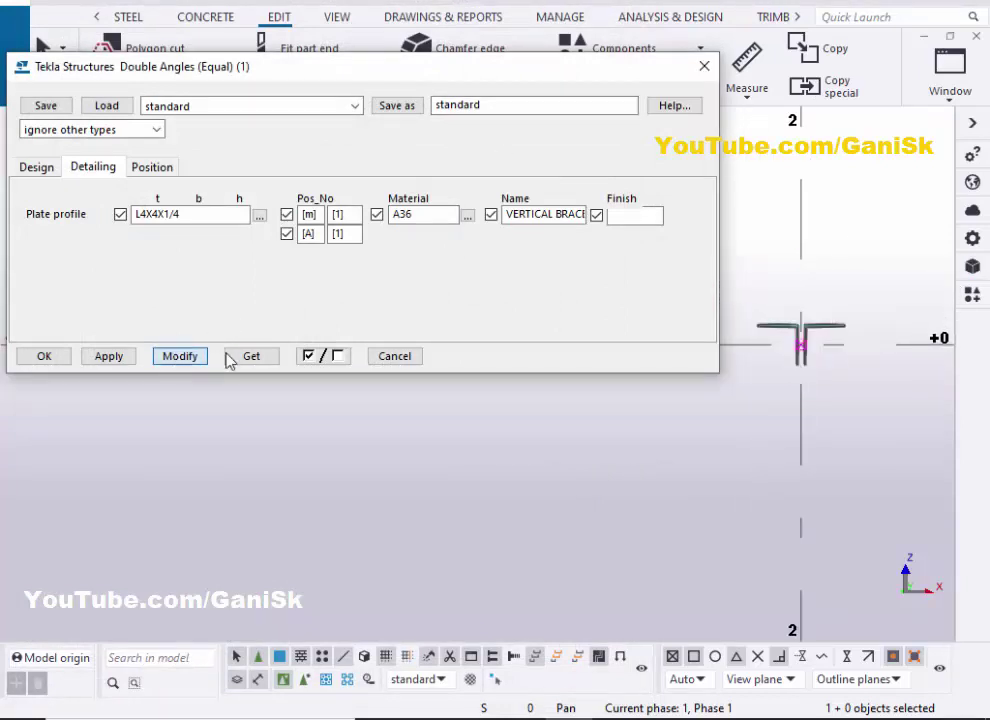
scroll(790, 342, "up", 3)
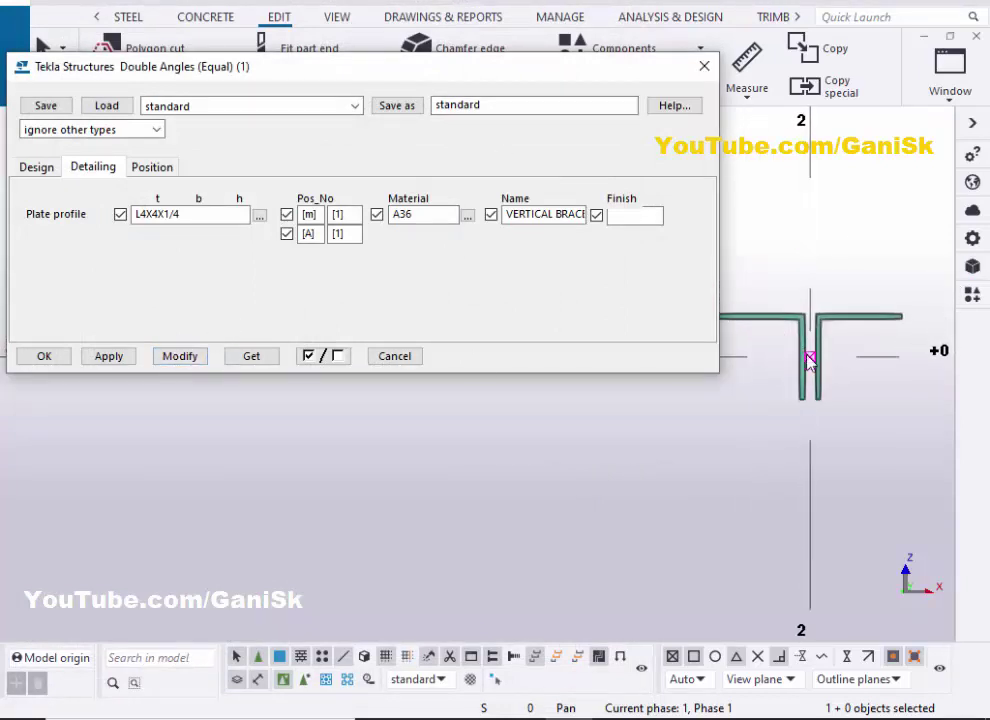
left_click(180, 214)
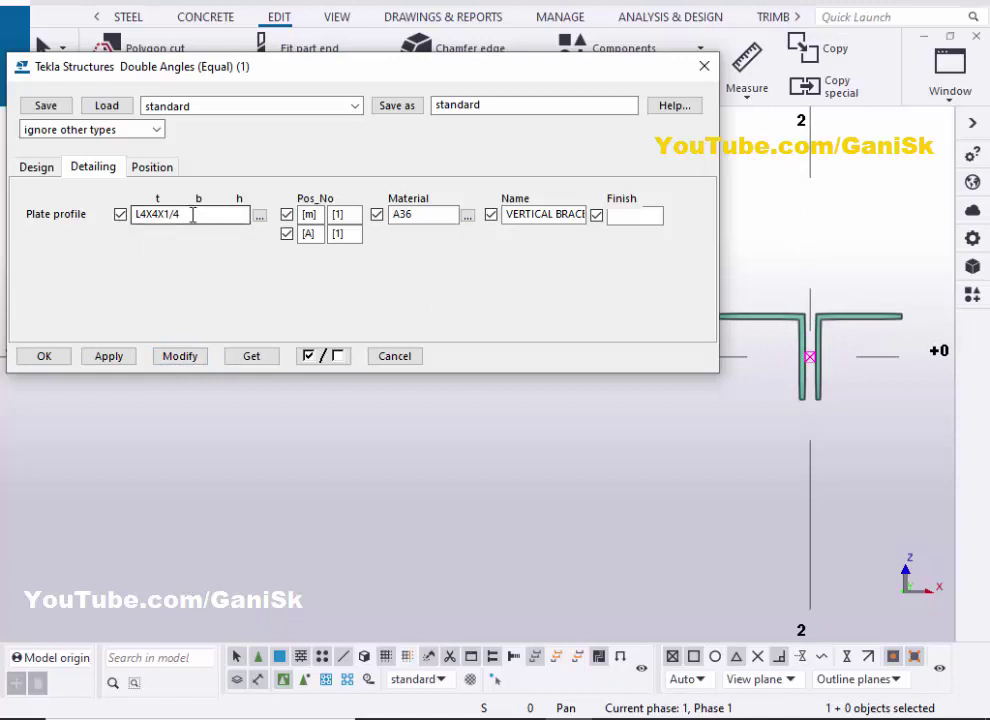
left_click_drag(189, 214, 123, 222)
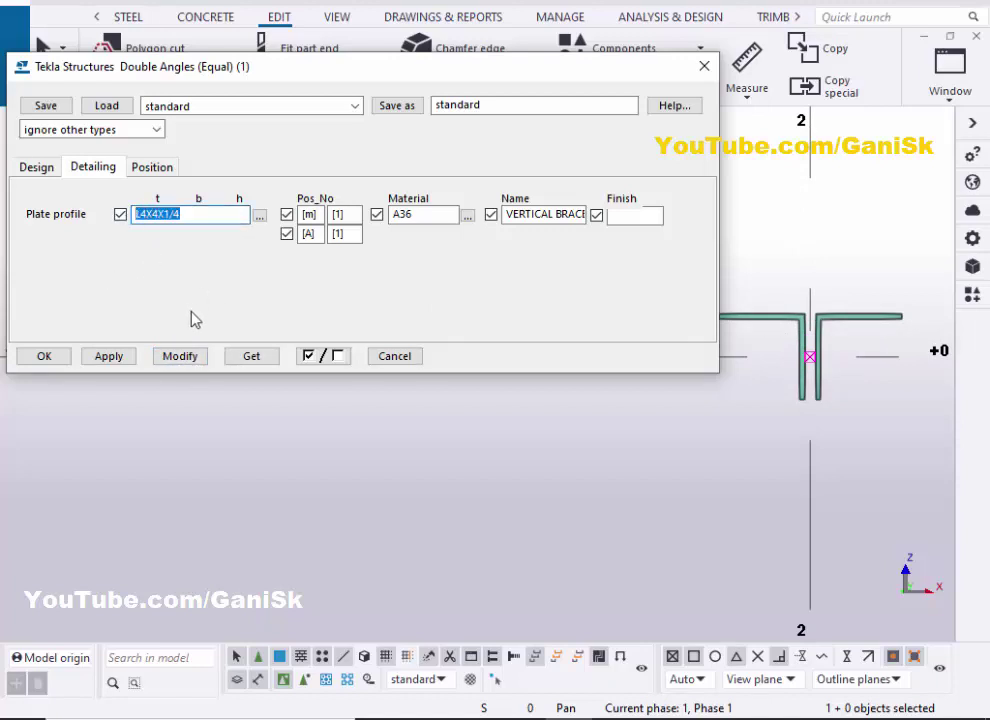
left_click(185, 361)
left_click(44, 359)
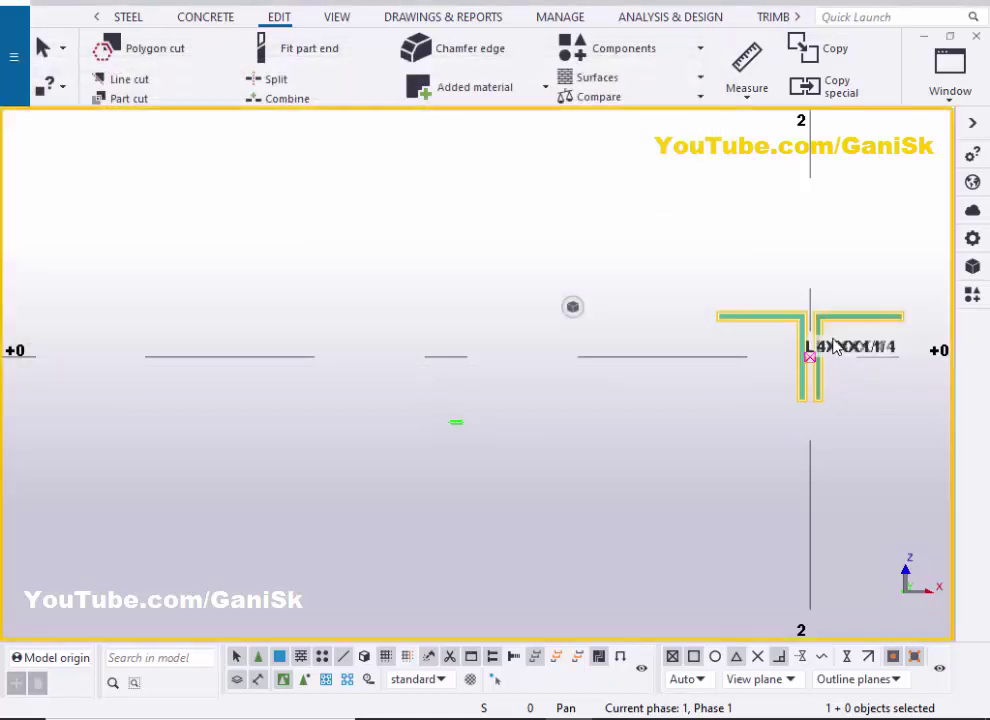
Center and zoom on the resized double-angle section in the grid A elevation
middle_click_drag(835, 347, 670, 367)
scroll(720, 345, "up", 3)
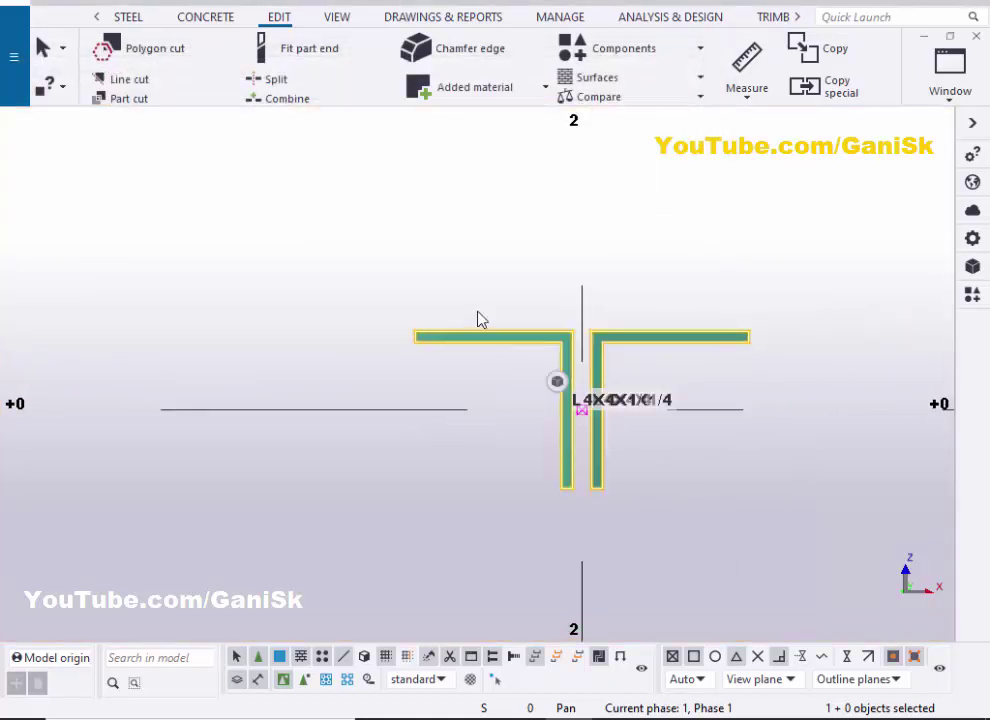
scroll(560, 450, "up", 5)
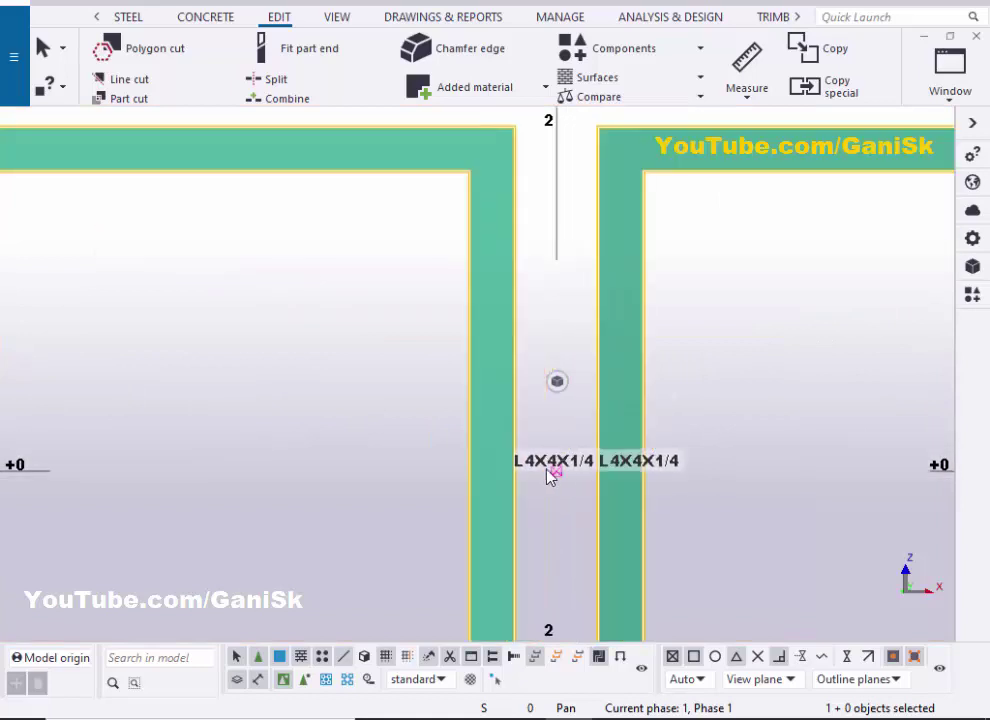
scroll(592, 470, "down", 6)
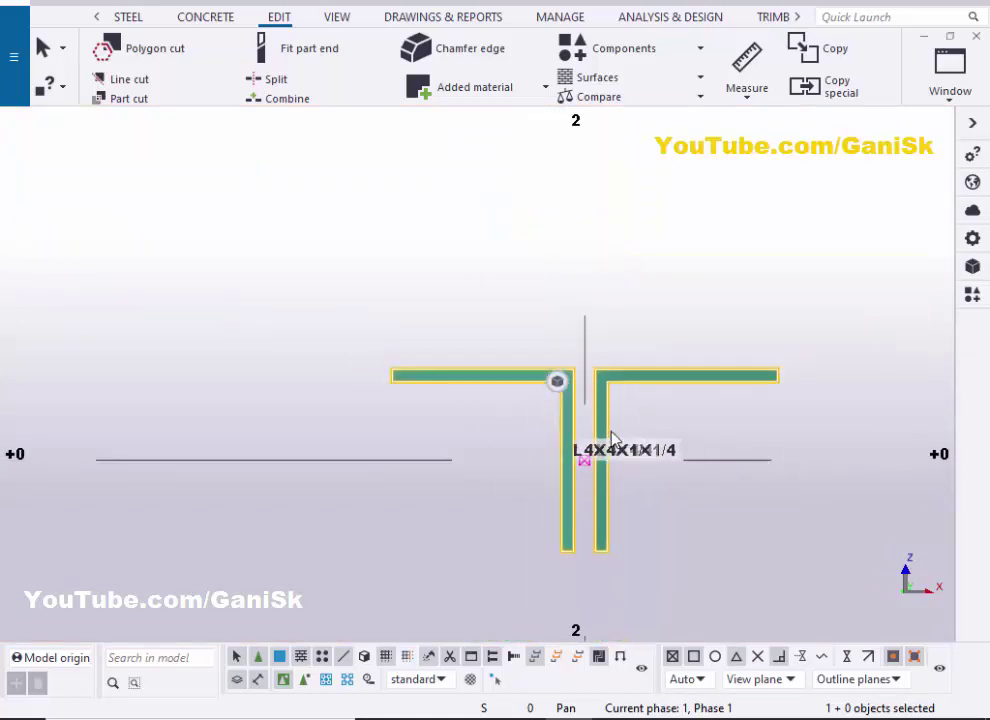
scroll(495, 343, "up", 2)
scroll(495, 390, "down", 5)
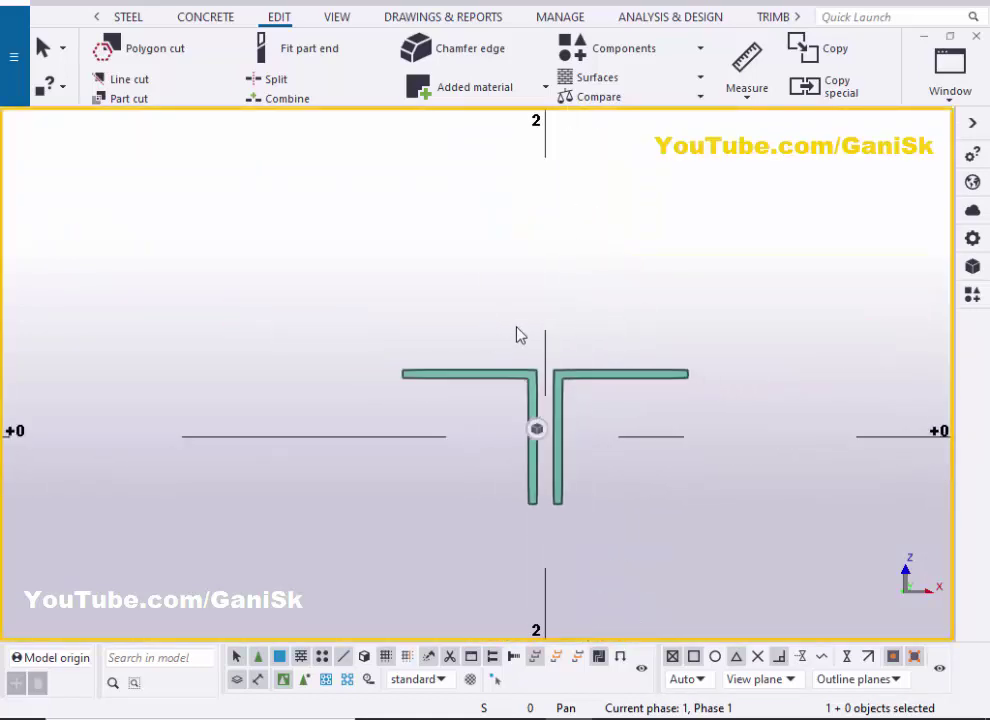
Switch to View 1 - 3d and frame grids A–B and 1–3
left_click(948, 68)
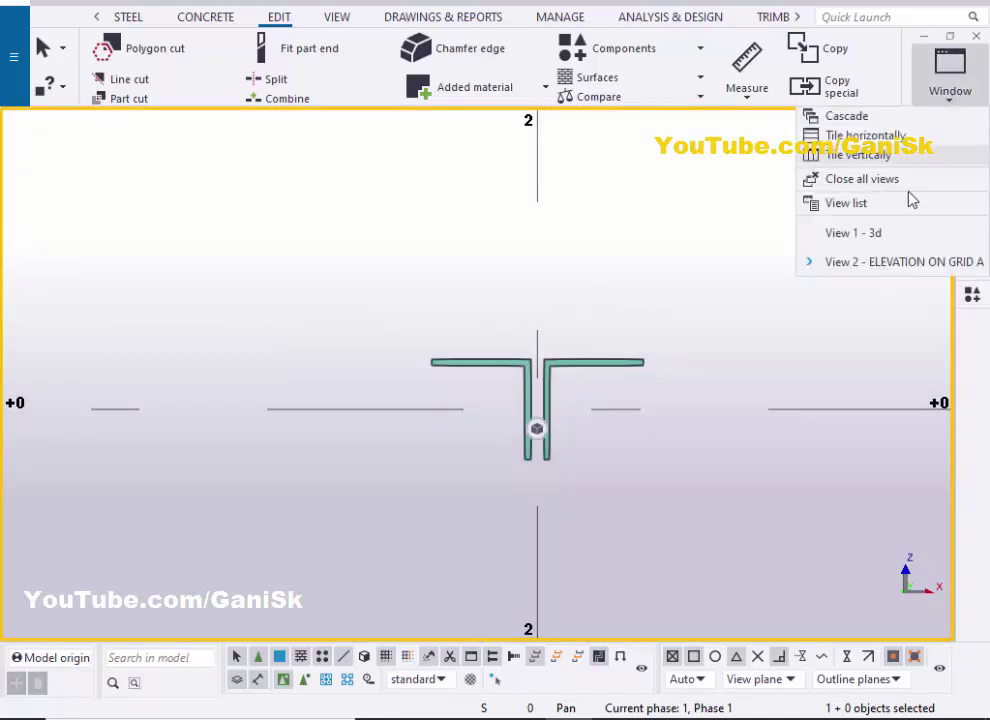
left_click(884, 232)
middle_click_drag(669, 354, 573, 330, "ctrl")
scroll(573, 330, "up", 6)
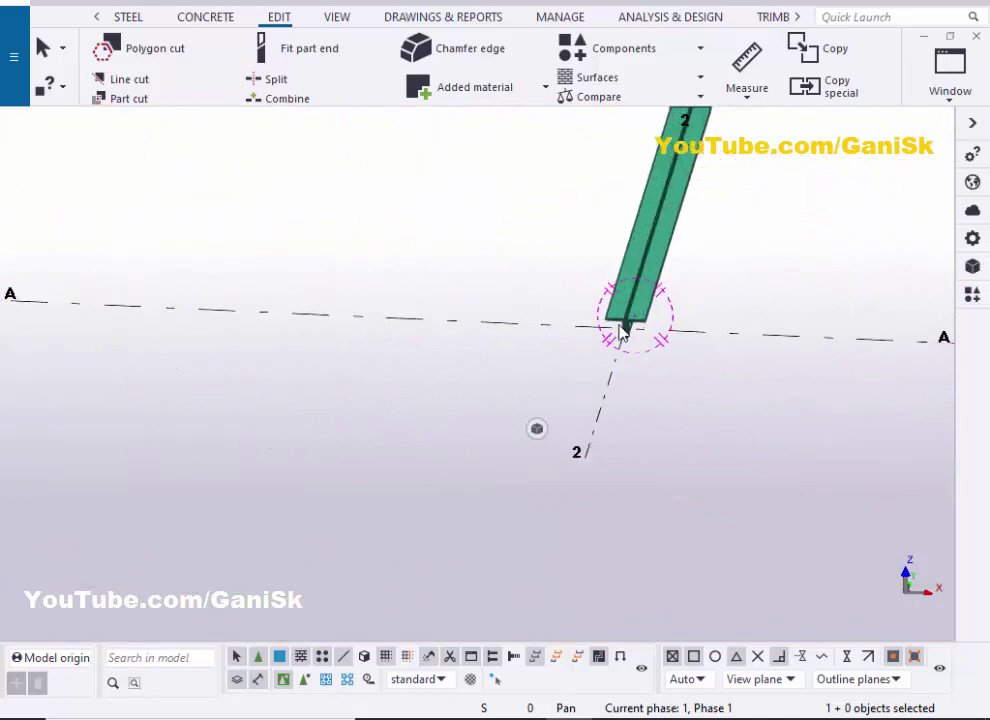
scroll(572, 353, "down", 8)
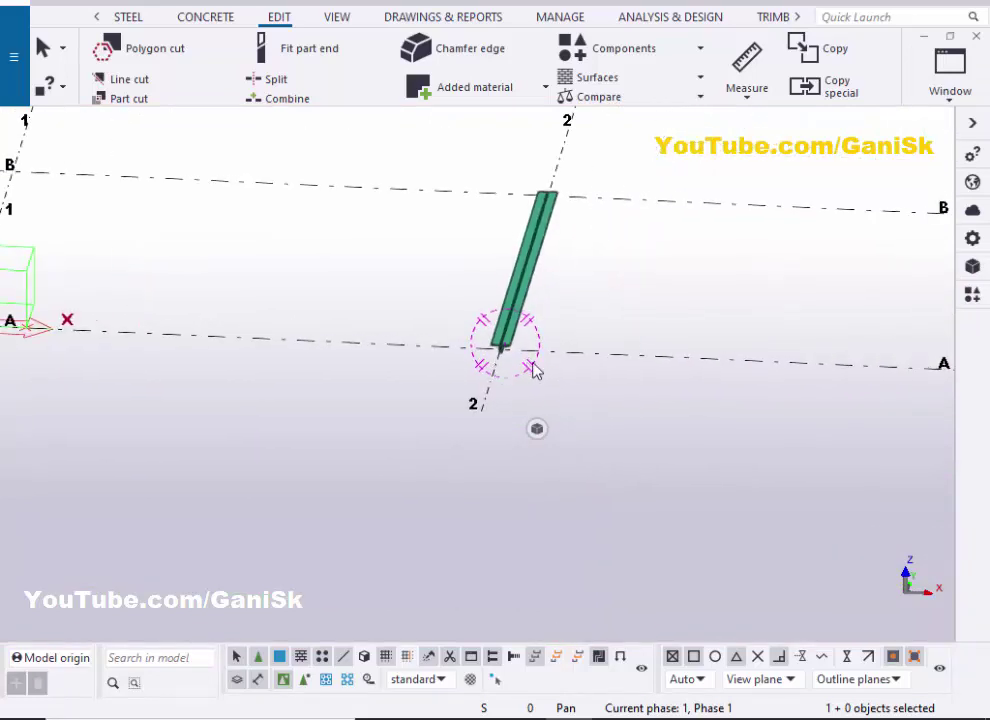
middle_click_drag(458, 358, 300, 352)
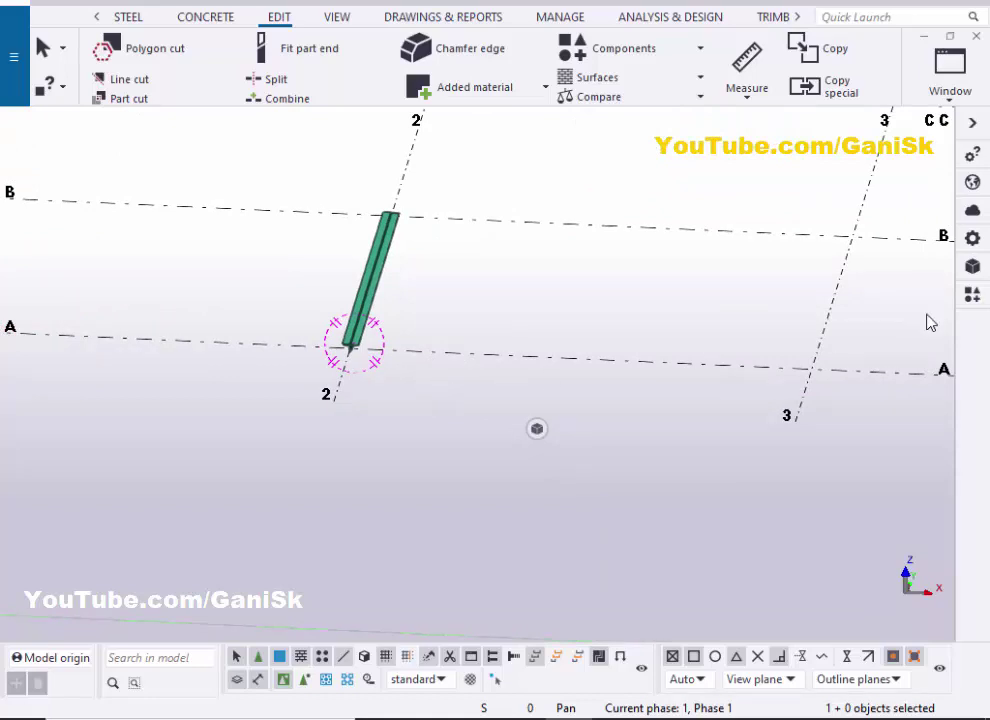
Place a Double Angles (LLH) component from grid A/3 to grid B/3
left_click(972, 294)
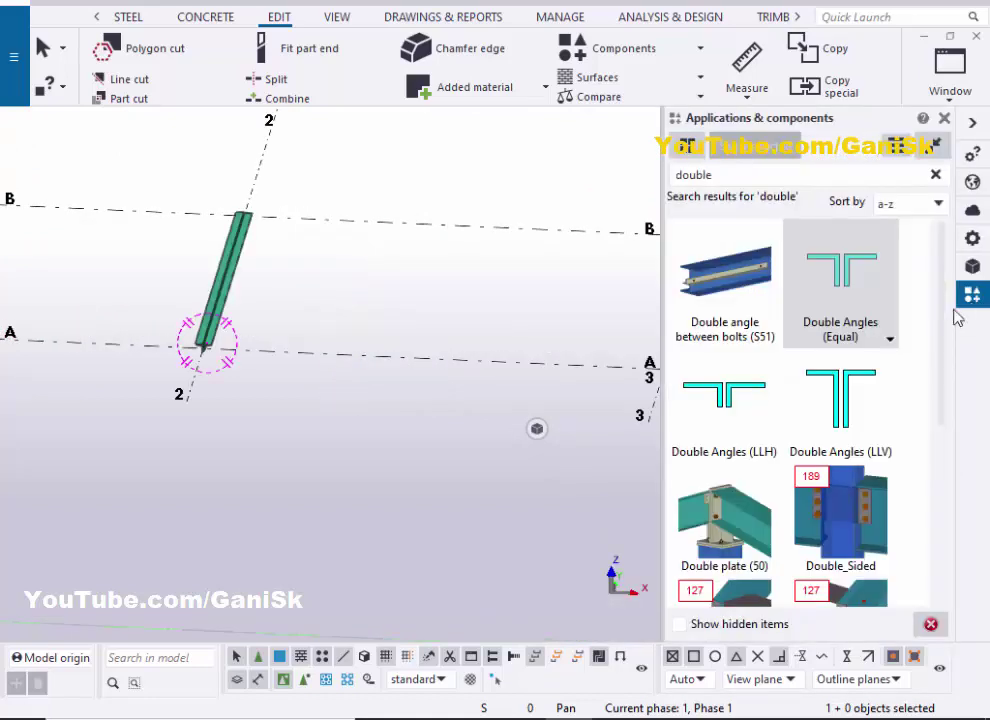
left_click(721, 437)
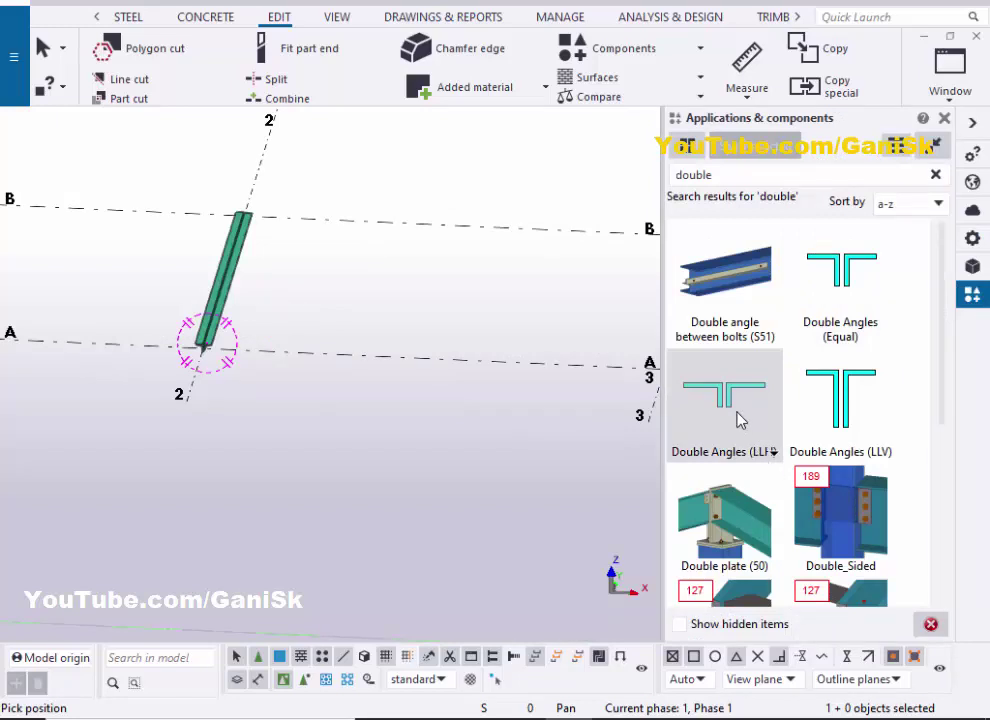
scroll(451, 371, "down", 3)
scroll(550, 378, "up", 3)
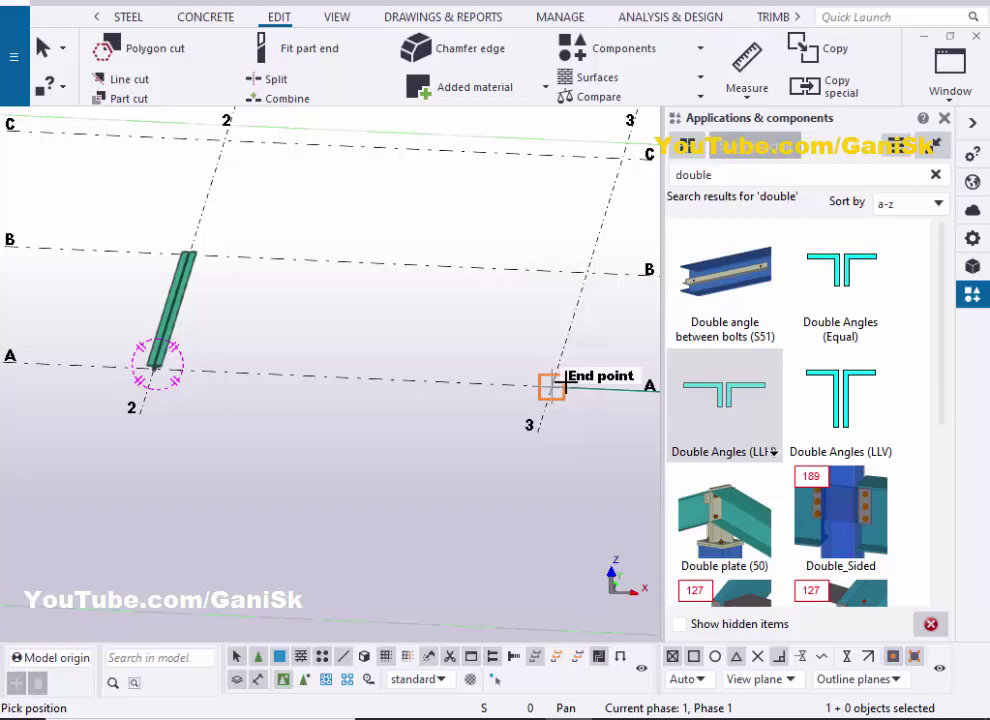
left_click(563, 384)
left_click(572, 289)
Close the component catalog and interrupt further brace placement
scroll(537, 376, "up", 5)
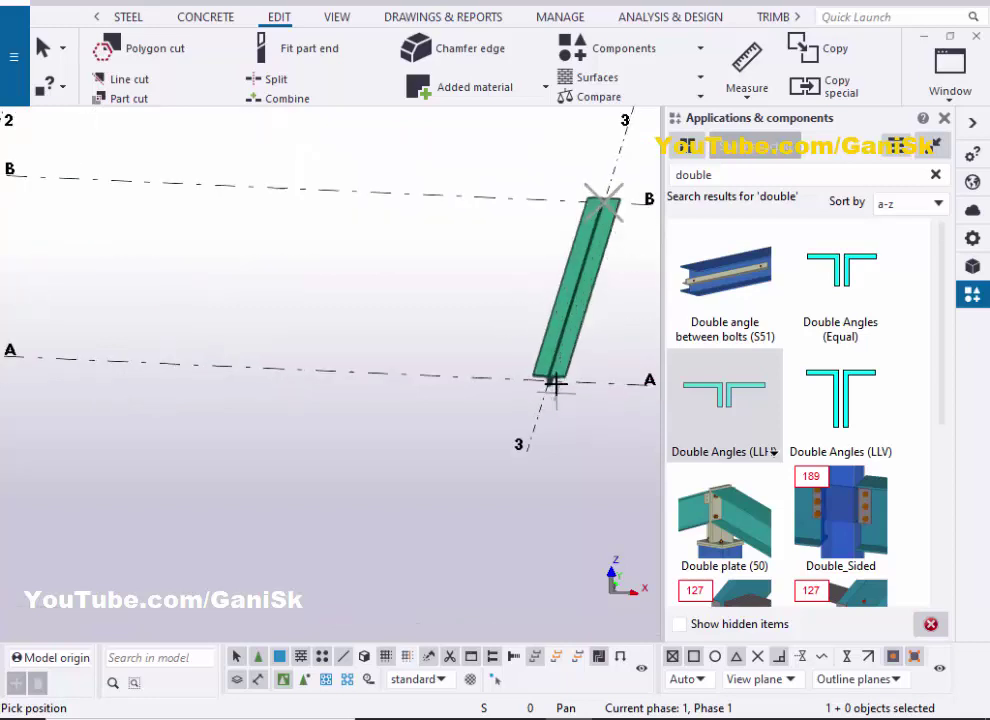
scroll(487, 362, "up", 2)
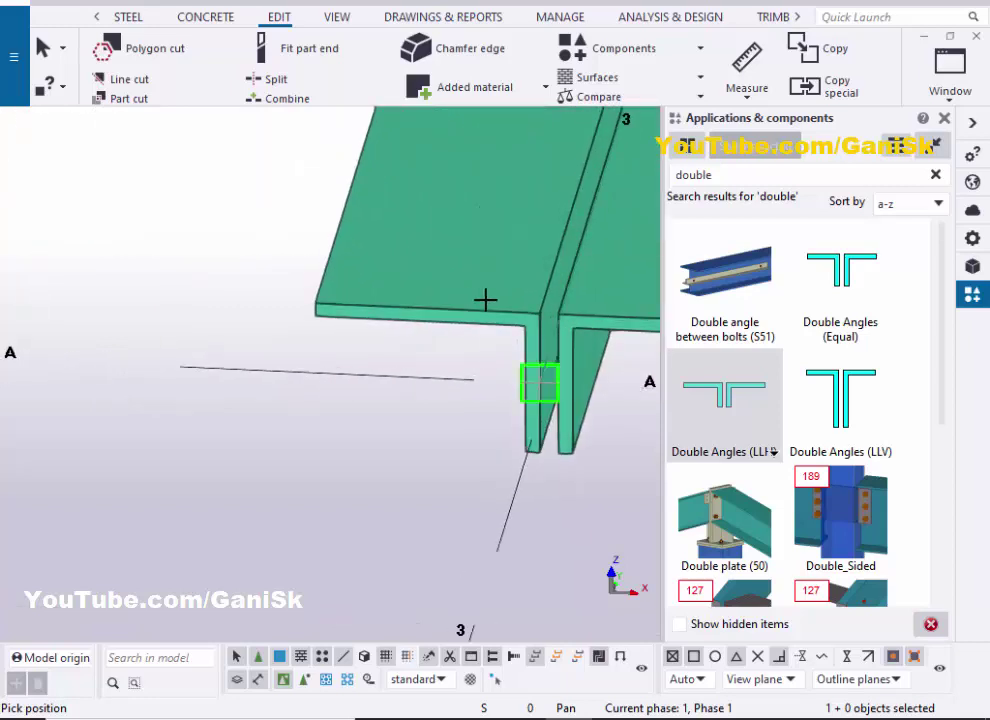
scroll(244, 315, "down", 3)
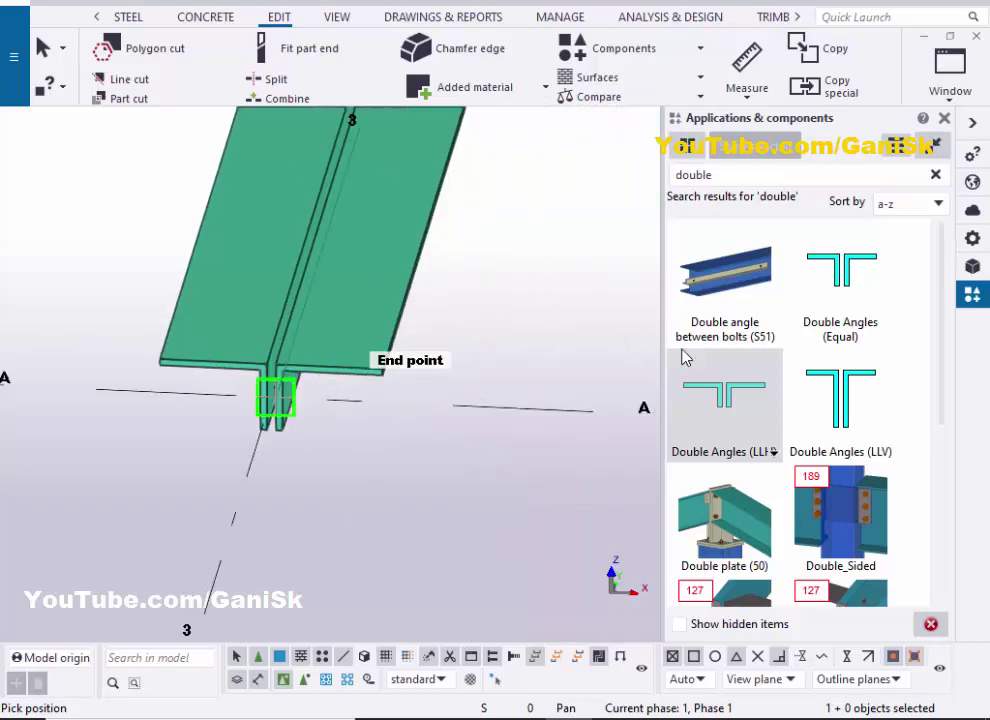
left_click(941, 121)
right_click(670, 190)
left_click(690, 194)
scroll(603, 288, "down", 2)
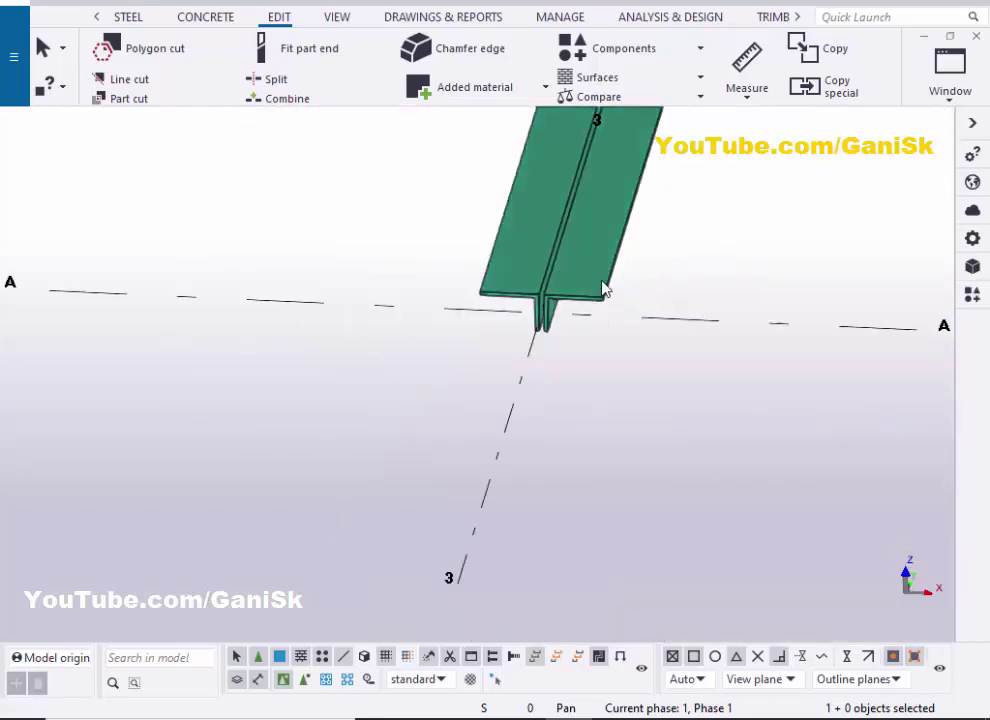
Set the spacer gap of the grid 3 Double Angles (LLH) brace to 3/4 and apply it
double_click(597, 287)
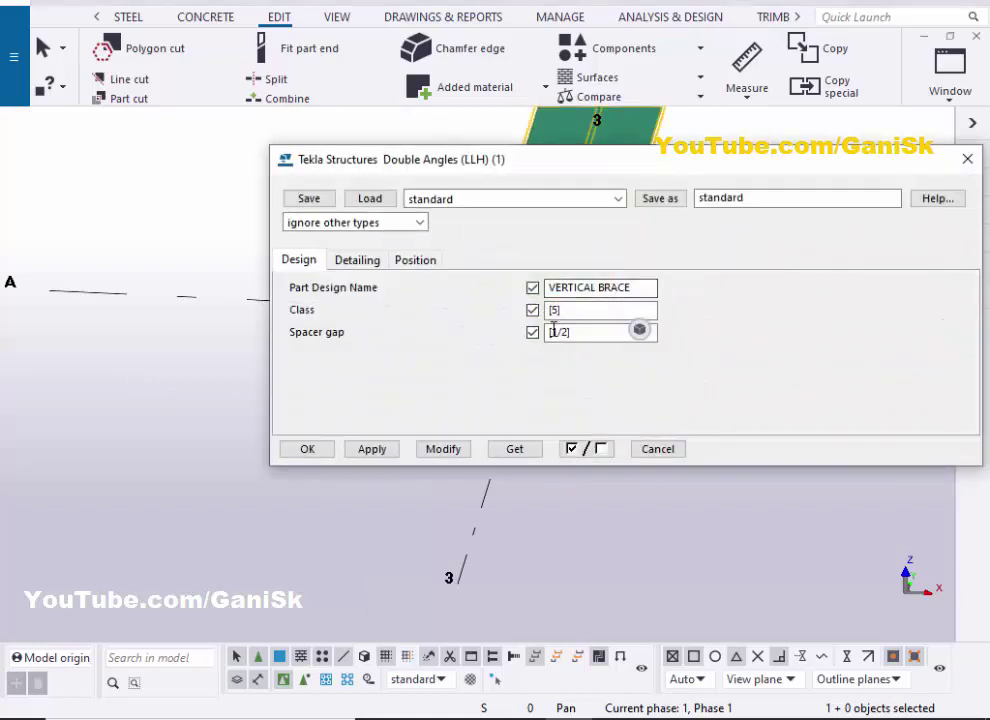
left_click_drag(677, 170, 548, 60)
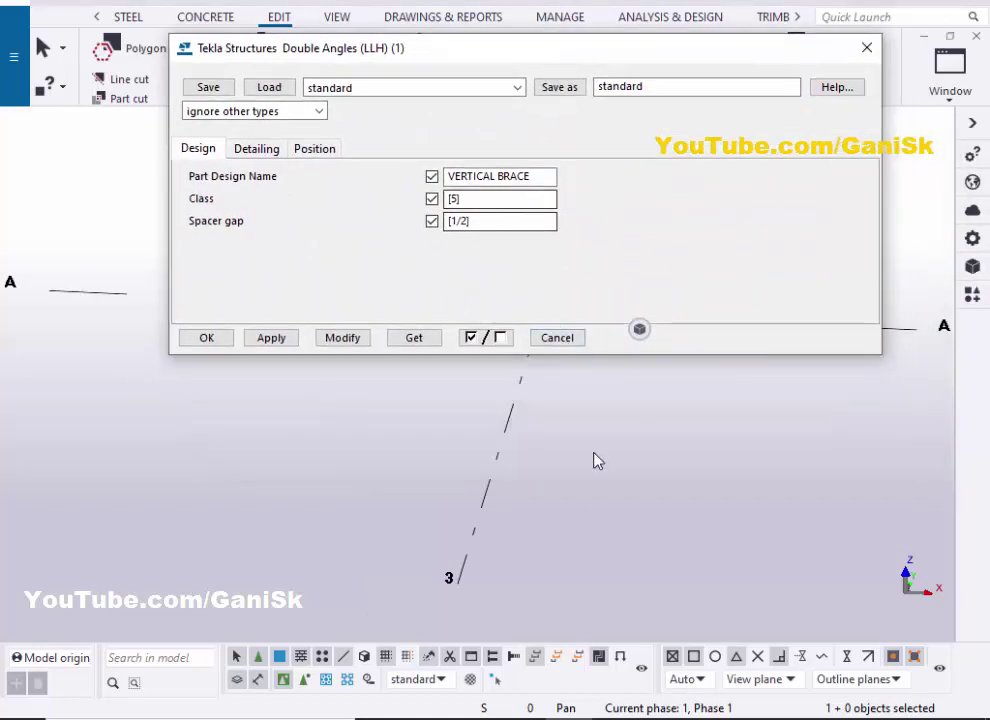
scroll(592, 460, "down", 4)
middle_click_drag(575, 520, 447, 340, "ctrl")
left_click(377, 248)
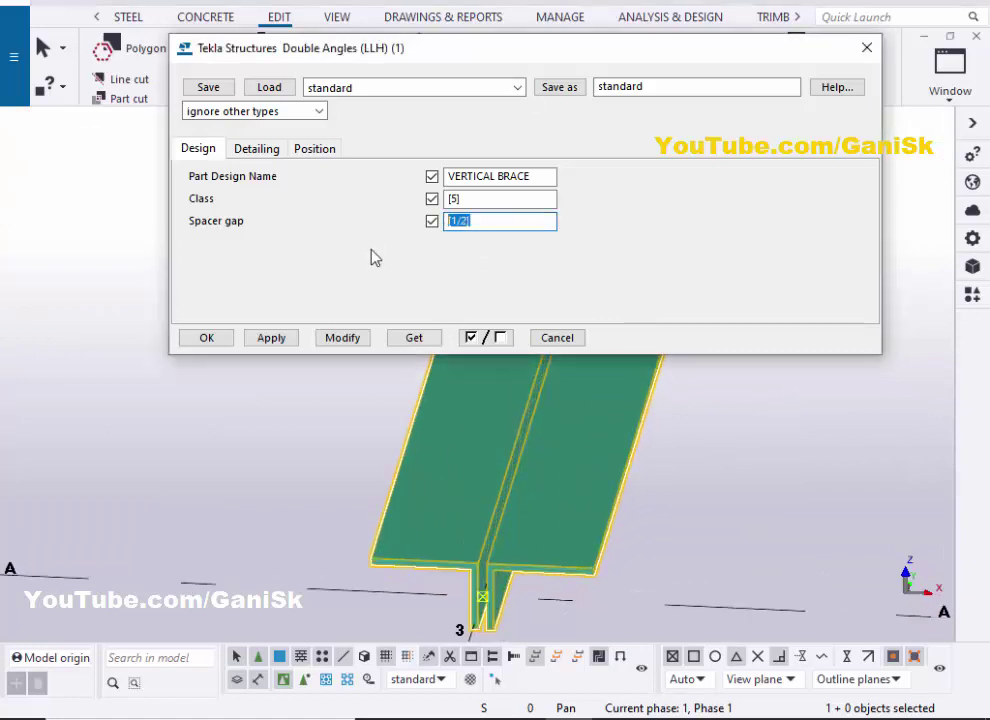
type("3/4")
left_click(358, 339)
scroll(470, 570, "up", 2)
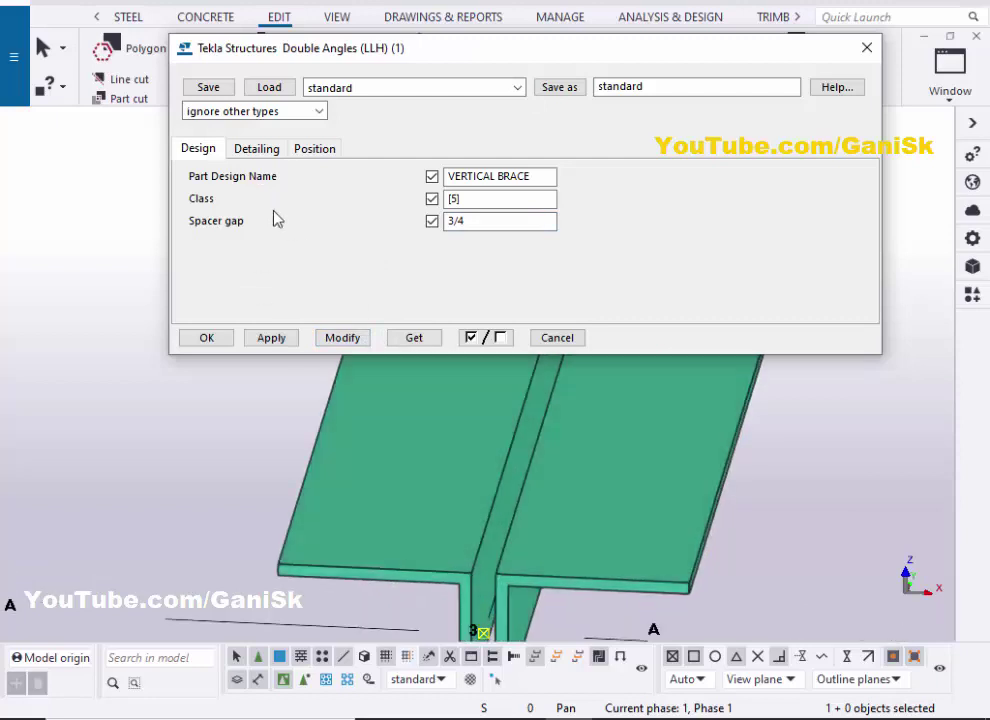
Pick L5X3X1/4 from the profile catalog and apply it to the grid 3 brace
left_click(256, 150)
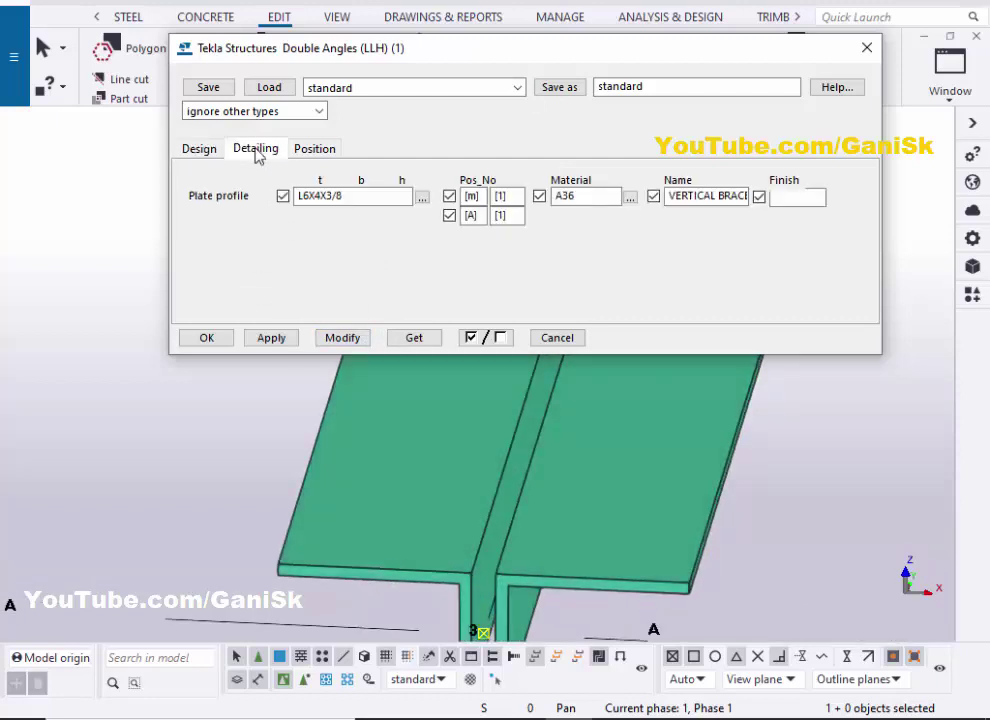
left_click(422, 197)
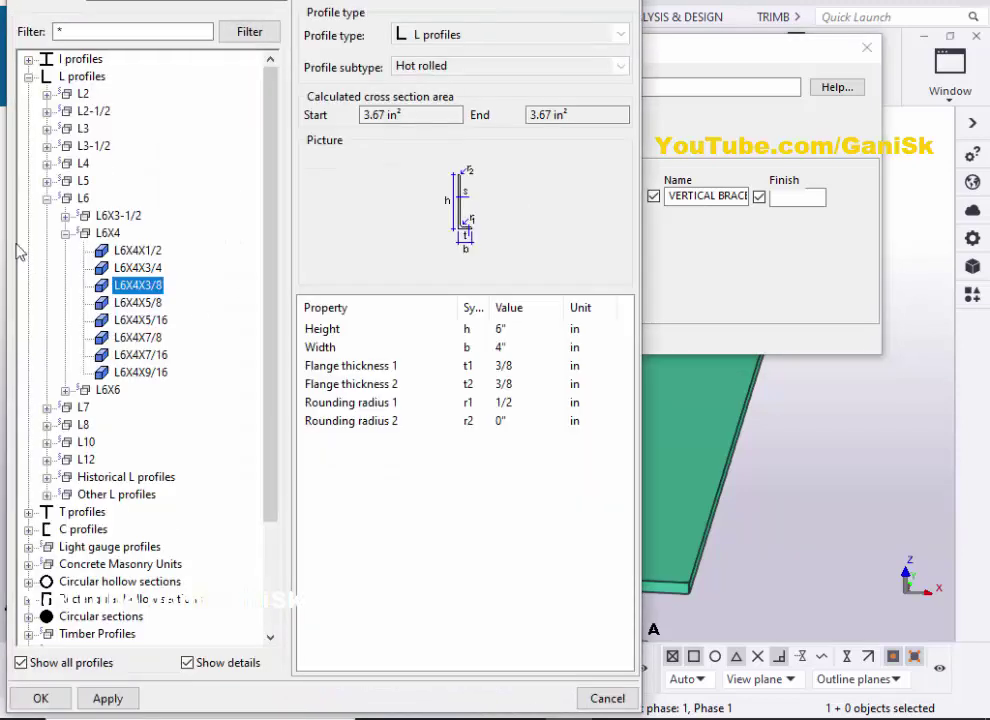
left_click(46, 181)
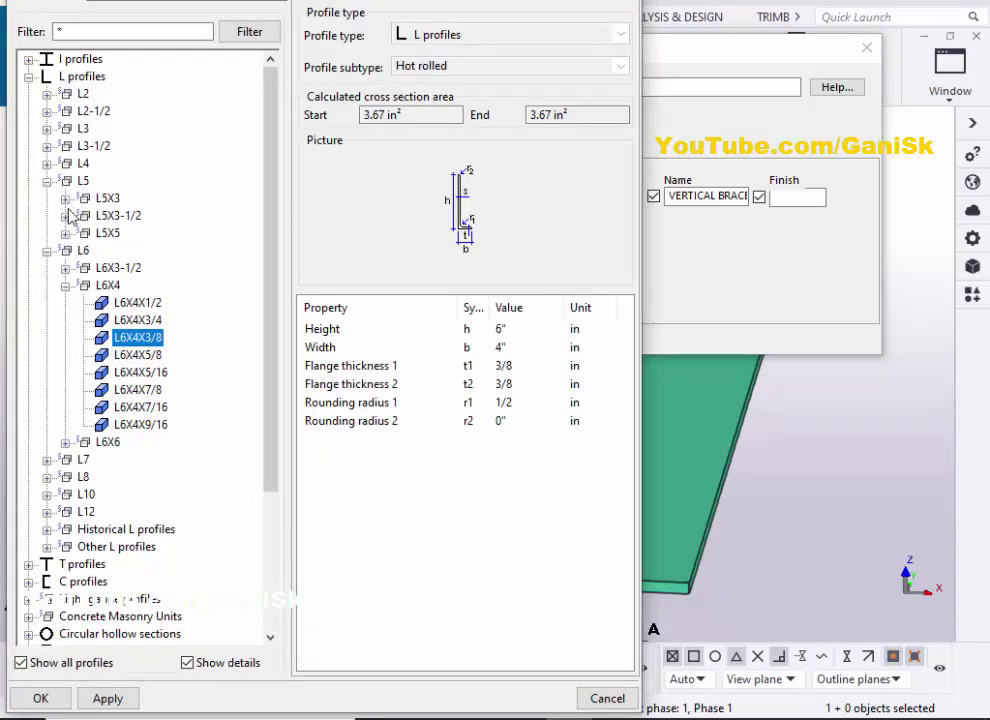
left_click(65, 198)
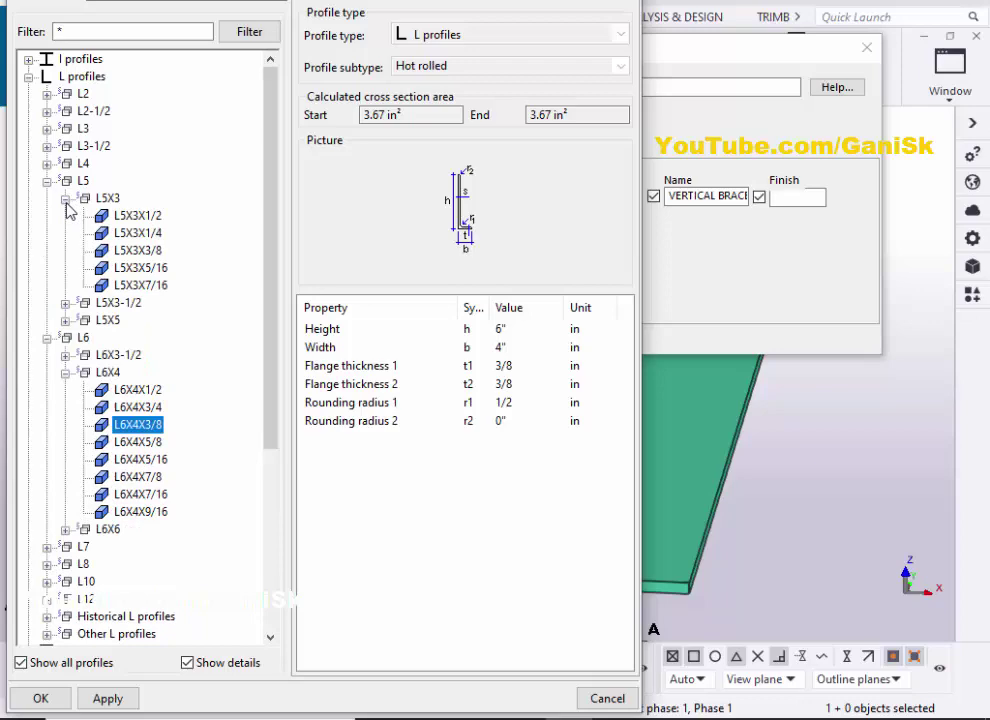
left_click(154, 233)
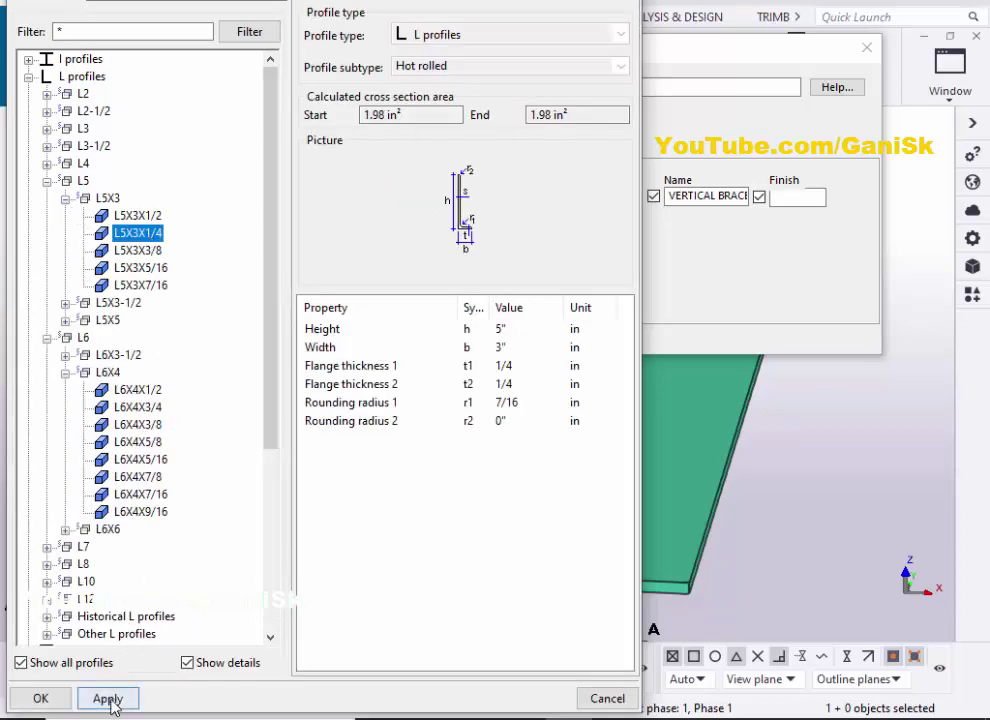
left_click(45, 699)
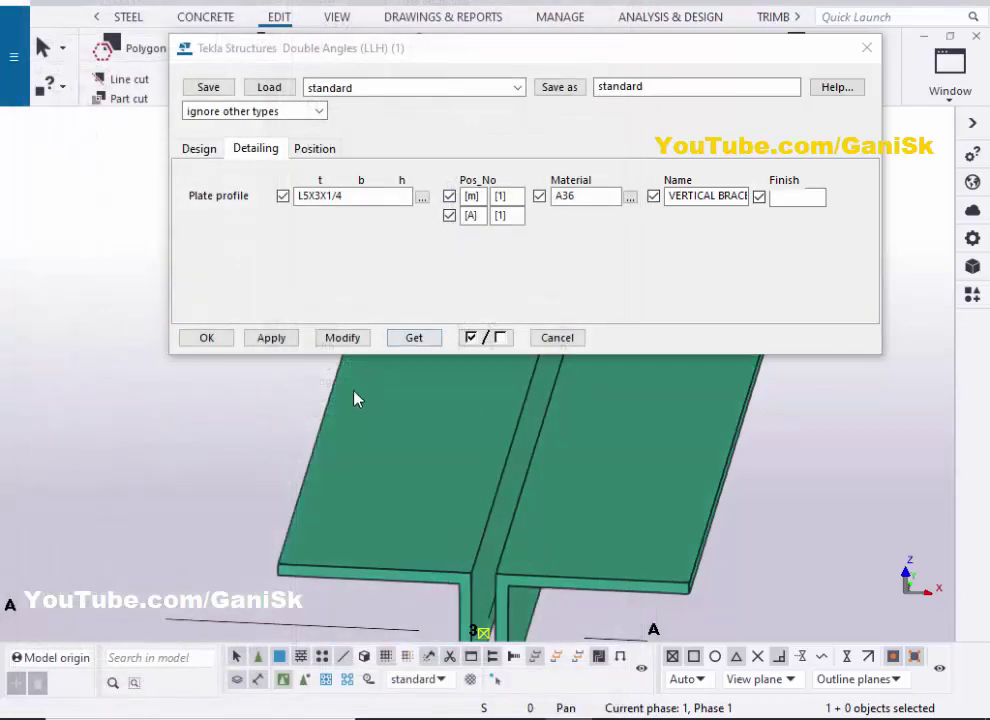
mouse_move(357, 399)
middle_mouse_down()
mouse_move(343, 387)
mouse_move(319, 416)
mouse_move(353, 382)
middle_mouse_up()
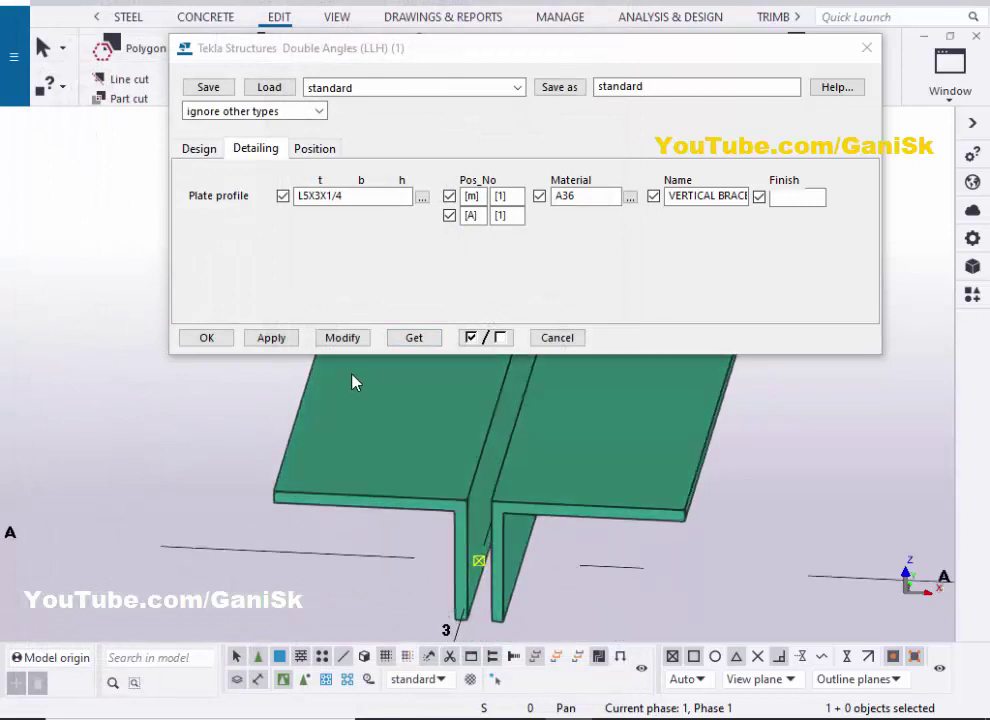
left_click(342, 338)
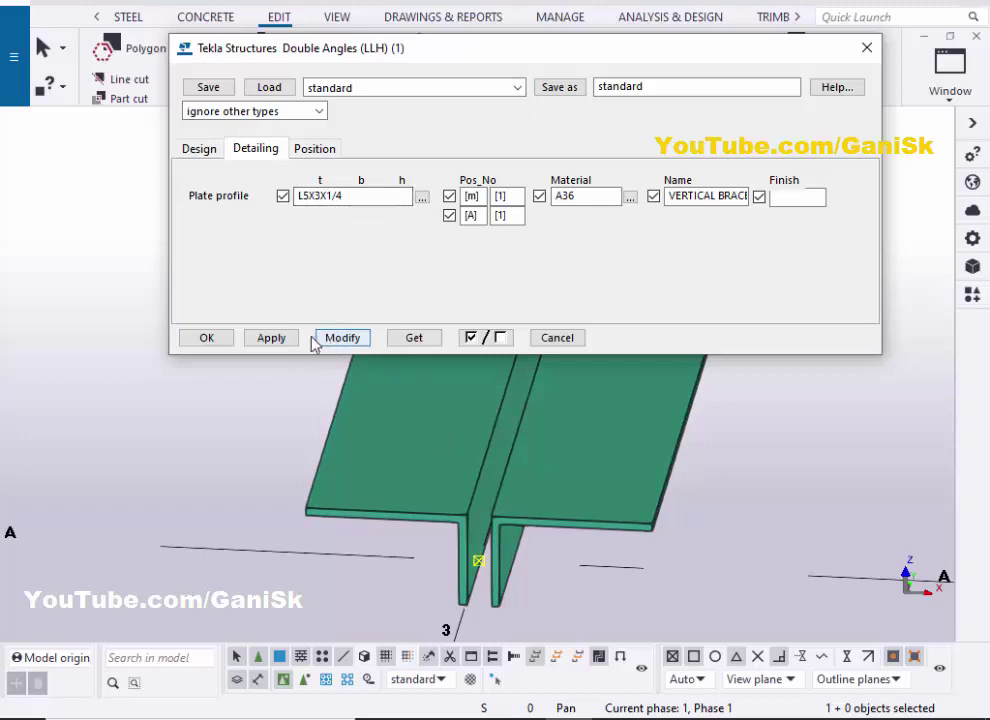
Close the brace settings and switch to the elevation on grid A, zoomed to the angles
left_click(206, 338)
scroll(280, 410, "down", 2)
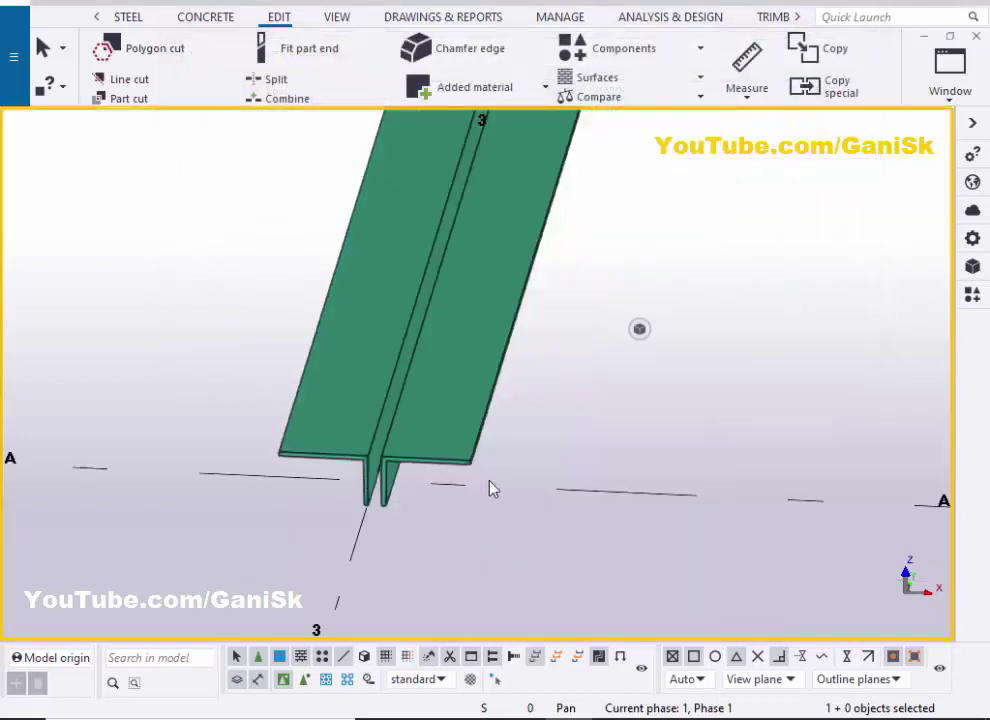
left_click(950, 70)
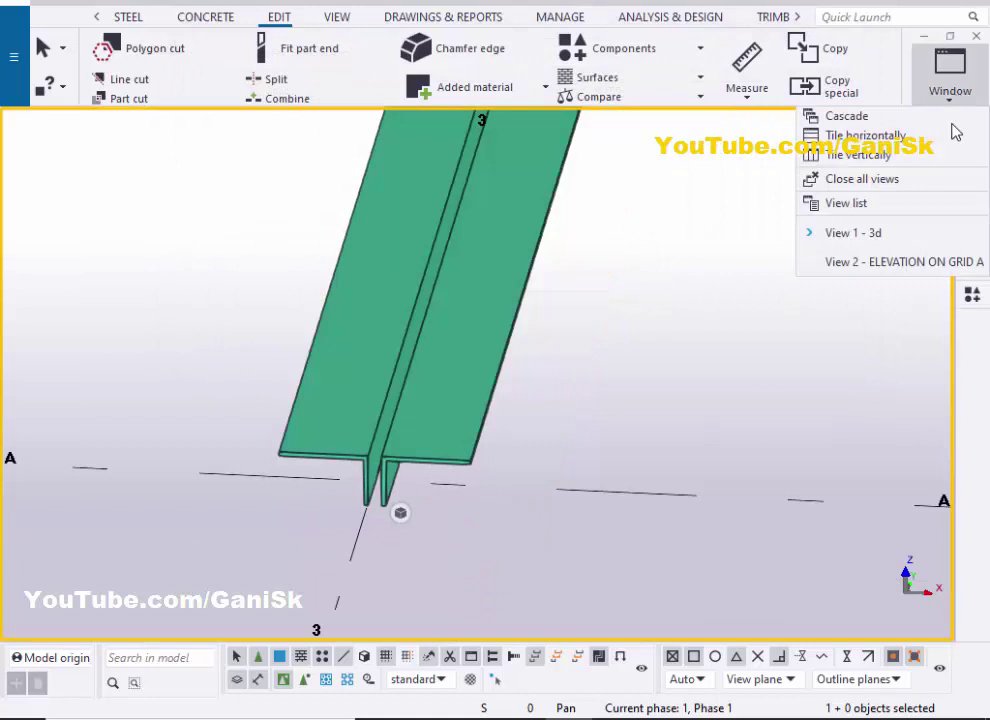
left_click(922, 264)
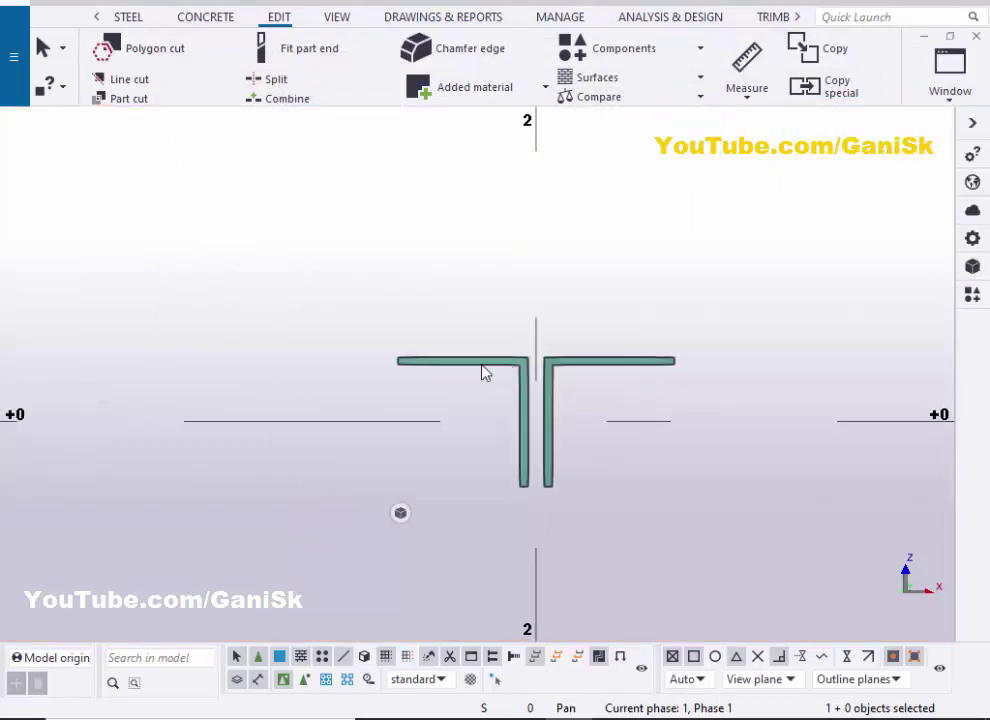
scroll(484, 372, "down", 6)
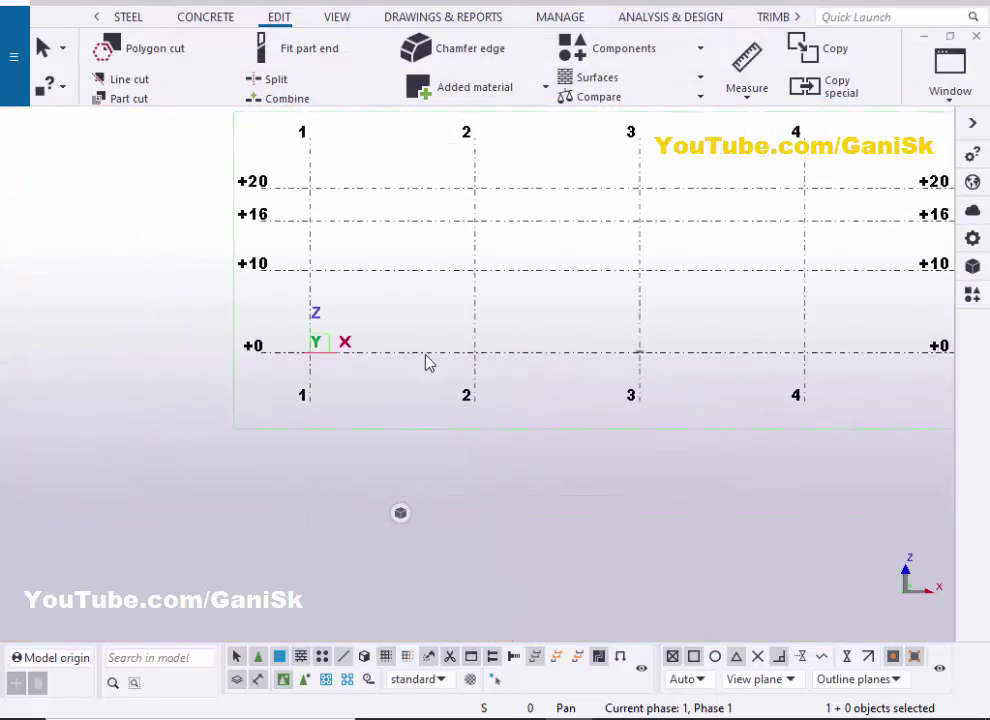
scroll(641, 356, "up", 8)
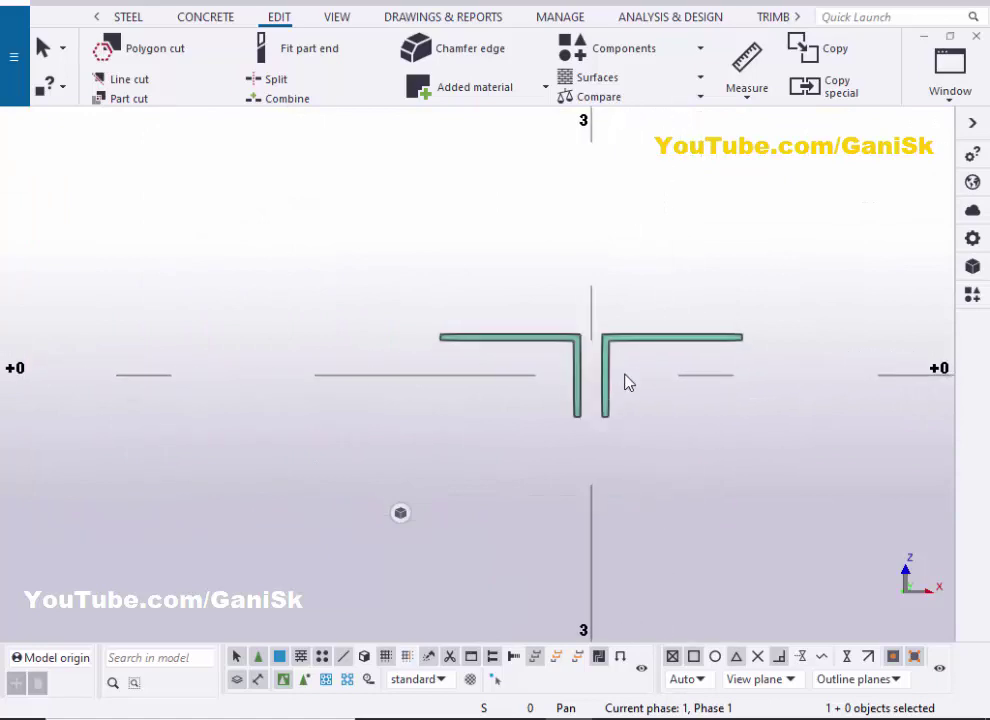
scroll(628, 382, "up", 2)
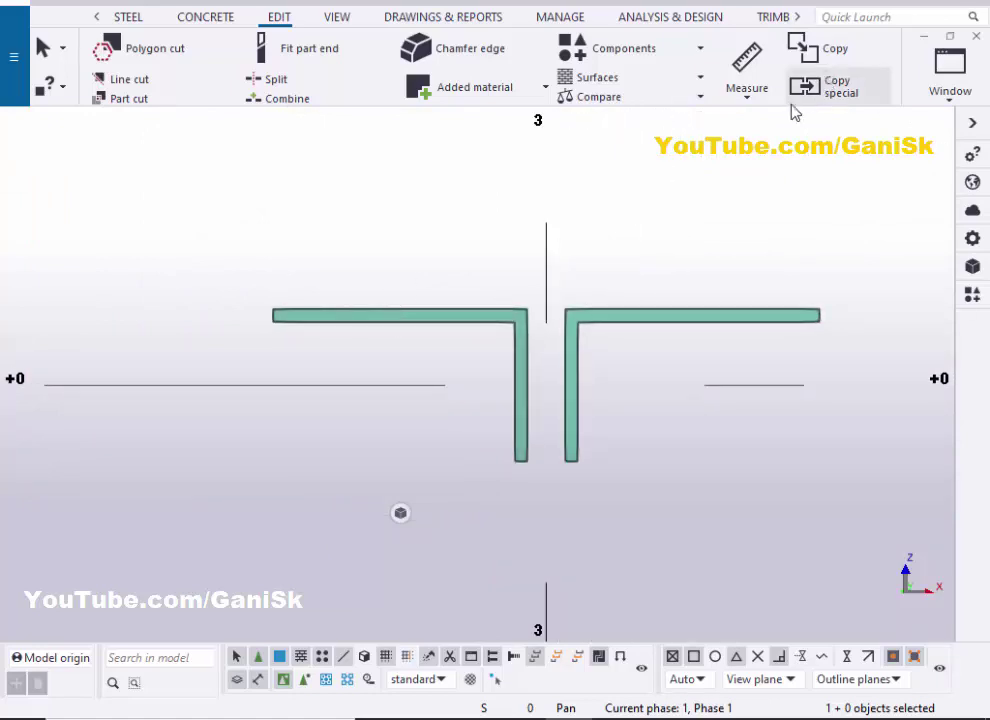
Measure the horizontal gap between the two grid 3 angles, confirming 3/4, then stop measuring
left_click(752, 95)
left_click(773, 168)
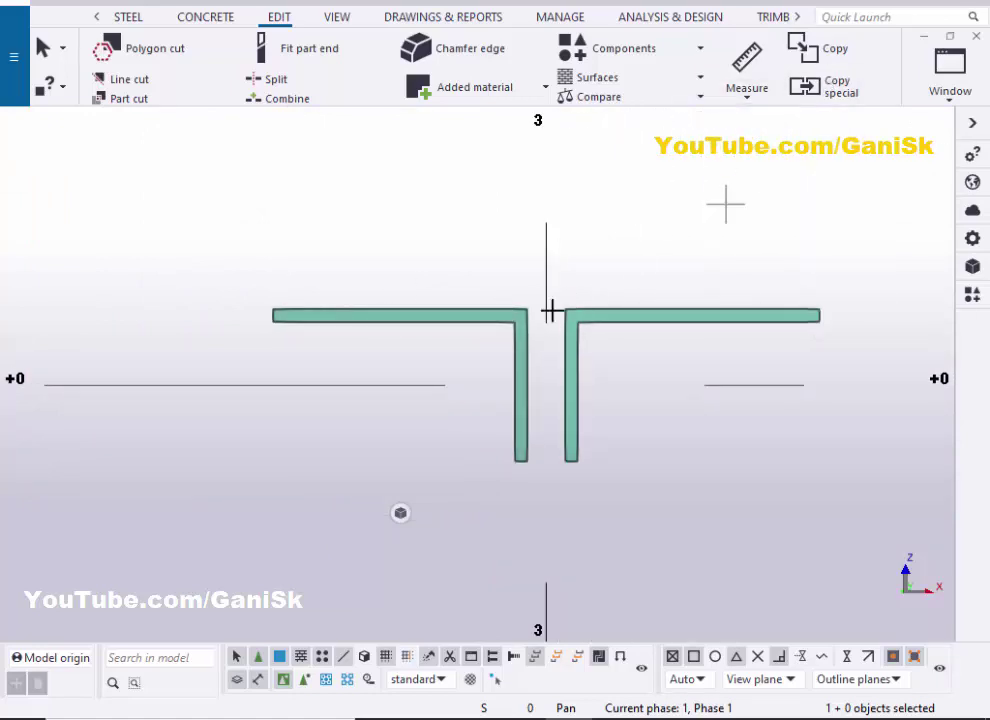
scroll(540, 310, "up", 3)
left_click(514, 305)
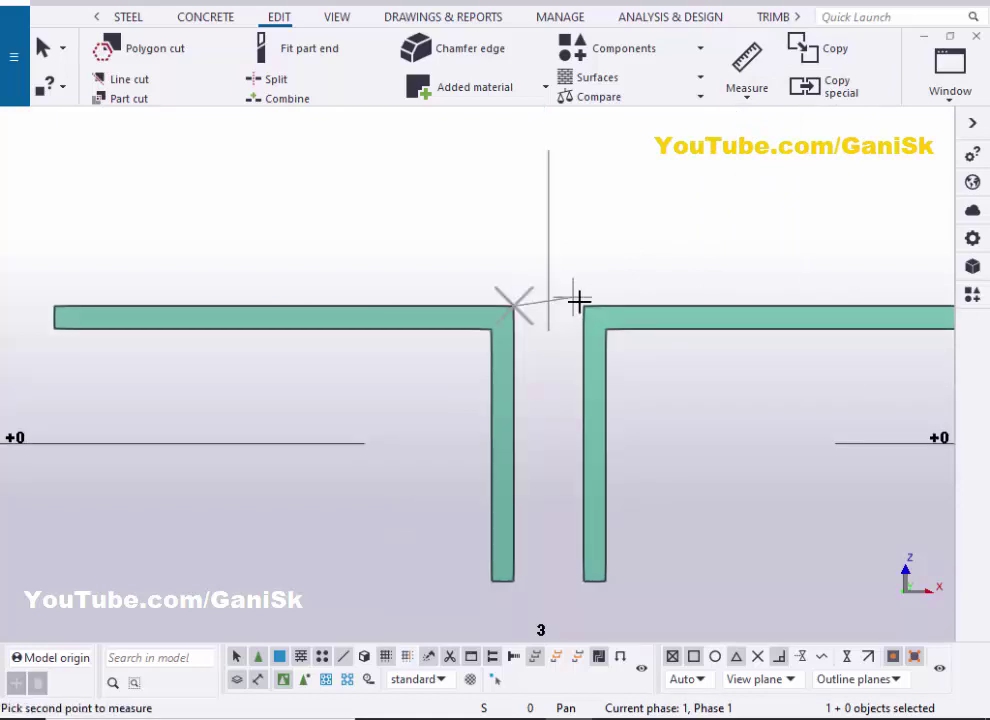
left_click(583, 306)
left_click(610, 258)
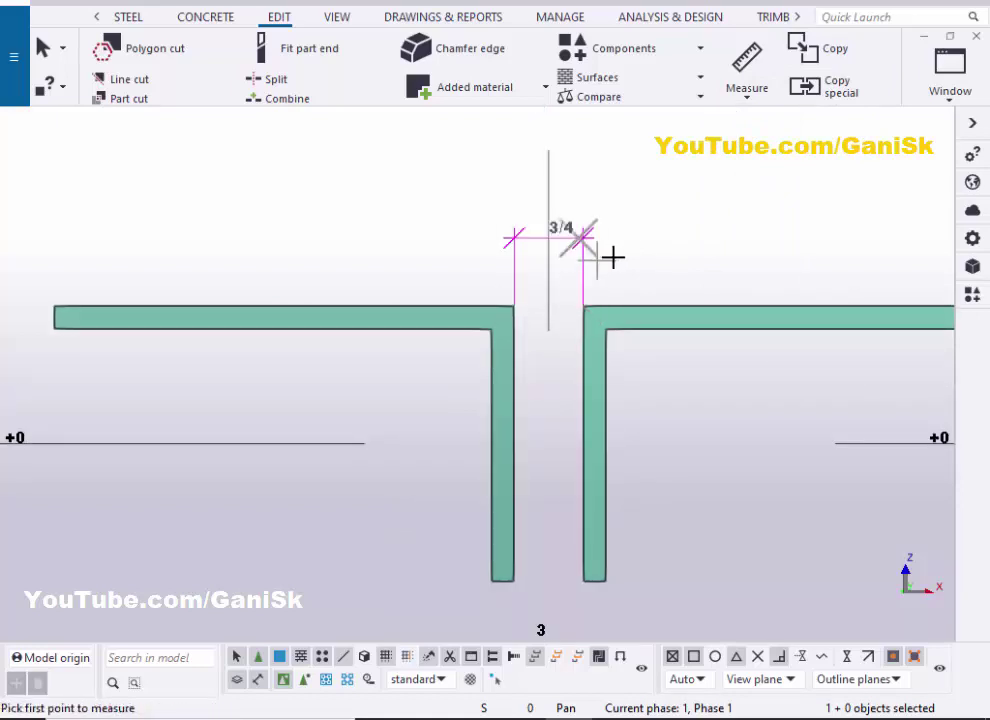
scroll(600, 240, "down", 3)
right_click(524, 195)
left_click(560, 202)
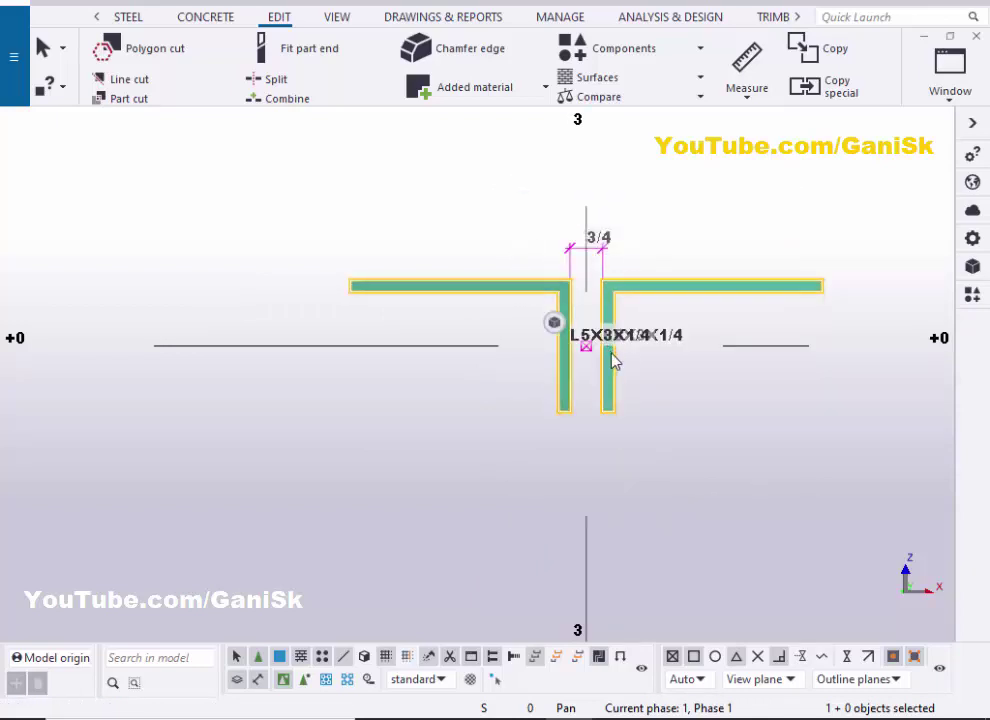
scroll(613, 362, "up", 10)
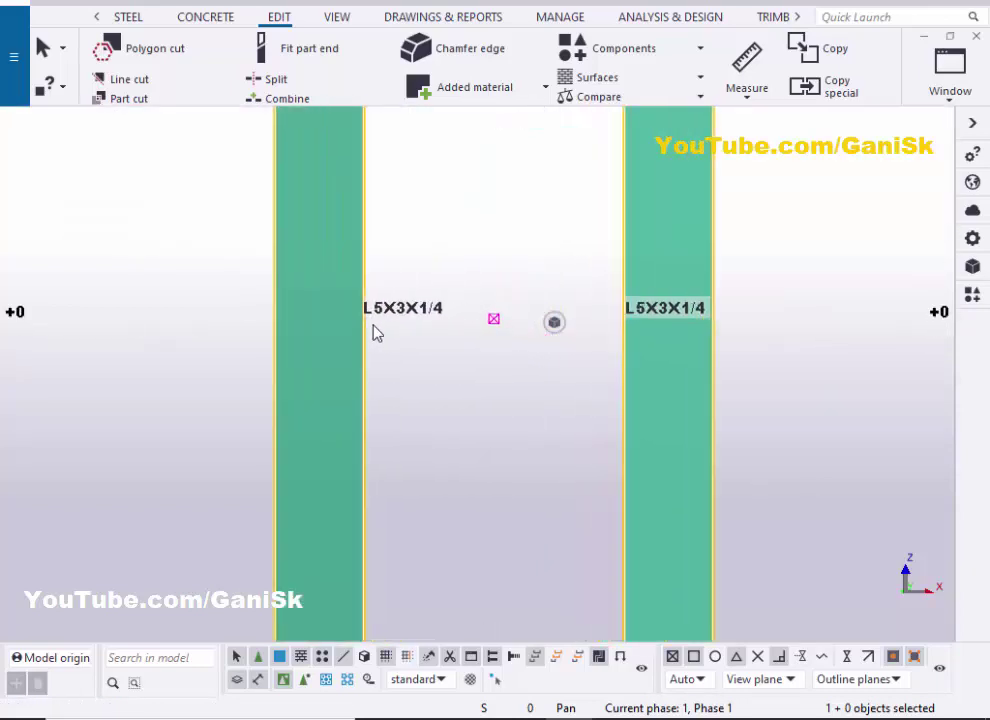
scroll(400, 336, "down", 6)
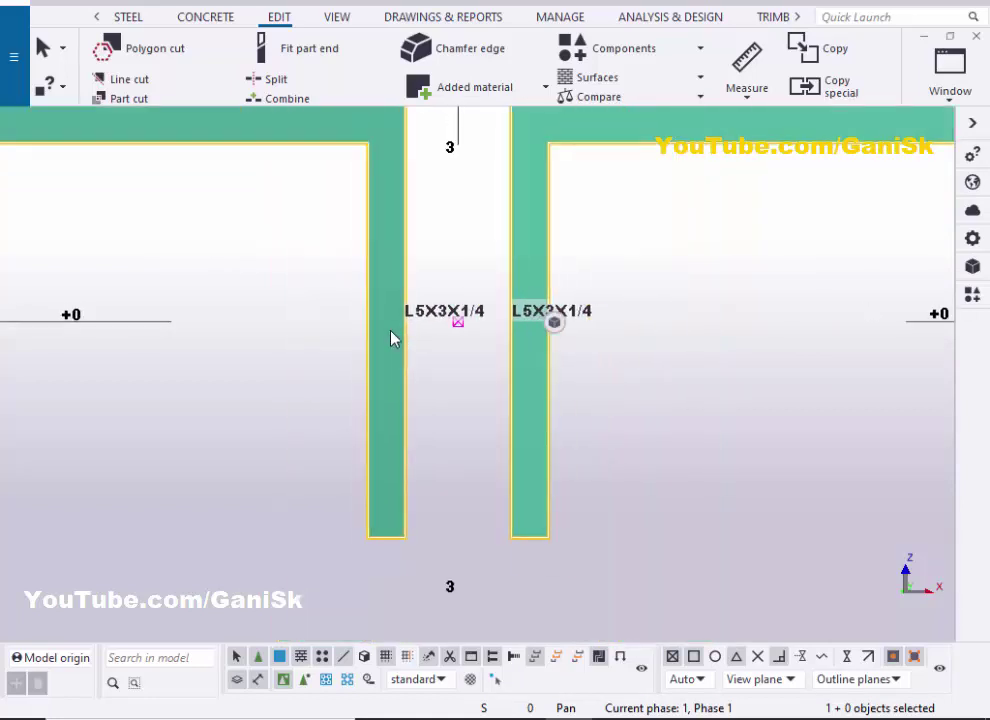
left_click(962, 97)
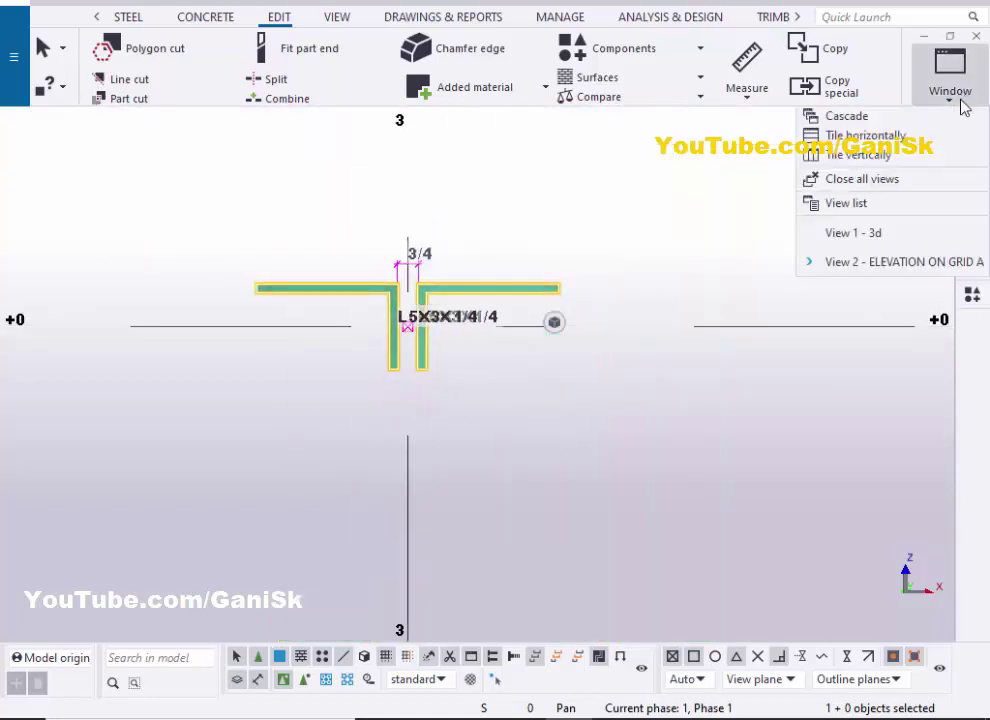
In View 1 - 3d, place a Double Angles (LLV) brace from grid 4/A to 4/B, then interrupt
left_click(898, 236)
scroll(600, 290, "down", 6)
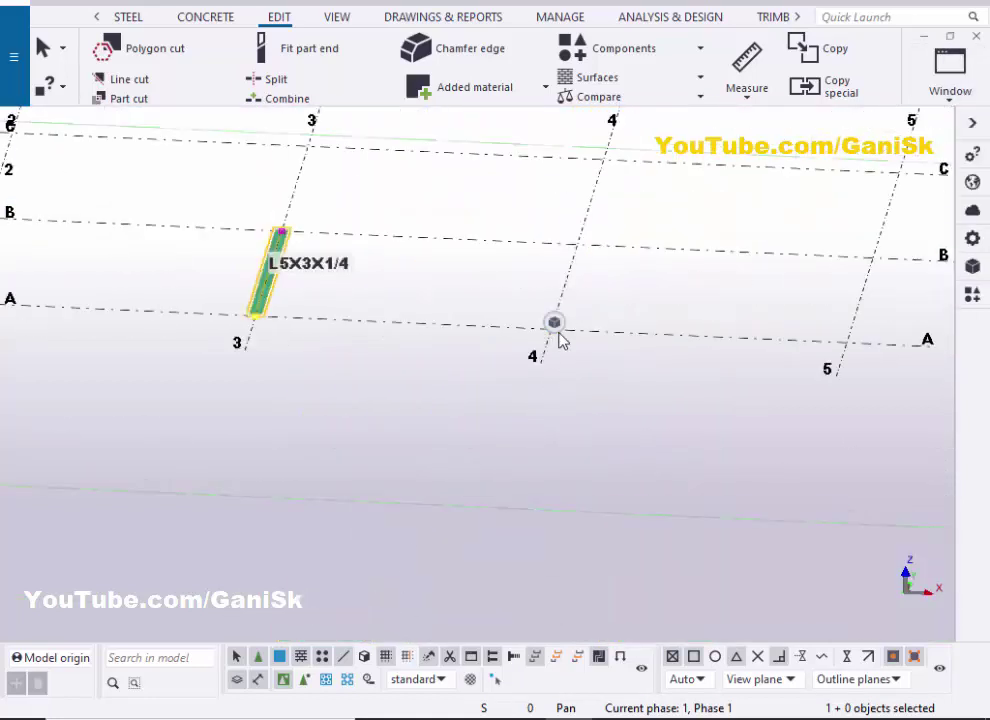
left_click(973, 296)
left_click(842, 430)
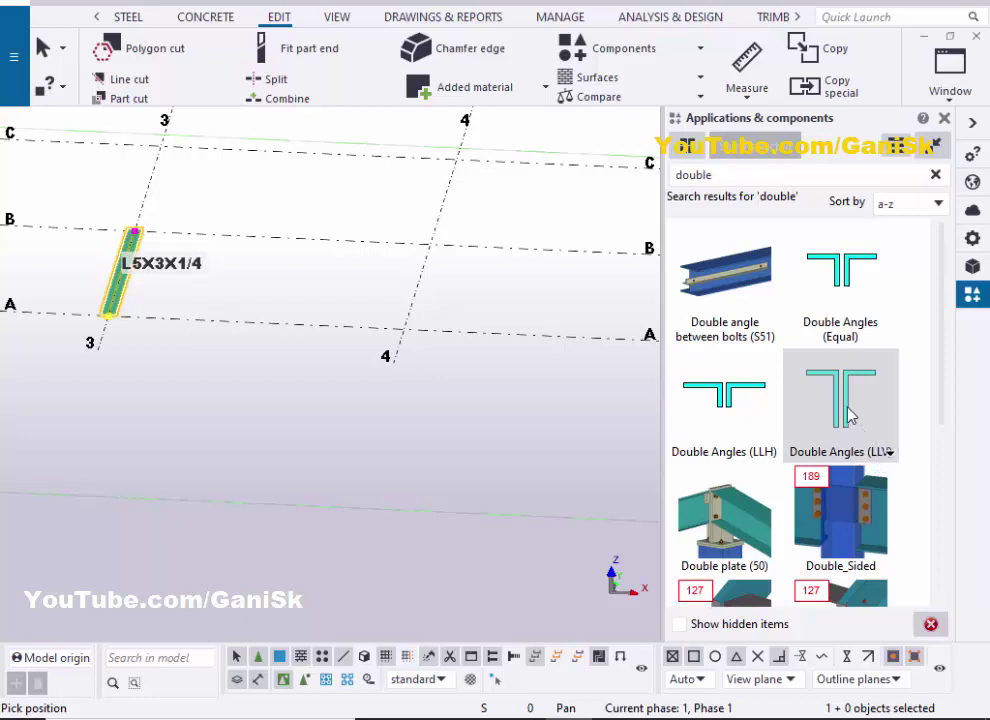
left_click(419, 279)
left_click(426, 264)
scroll(400, 330, "up", 5)
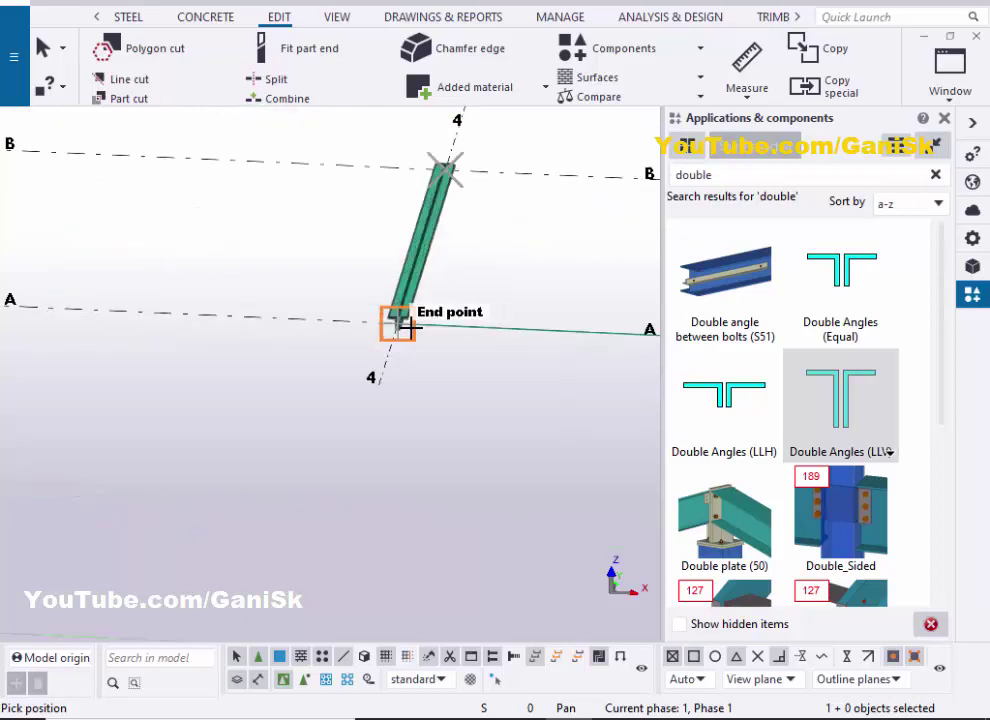
scroll(356, 334, "up", 2)
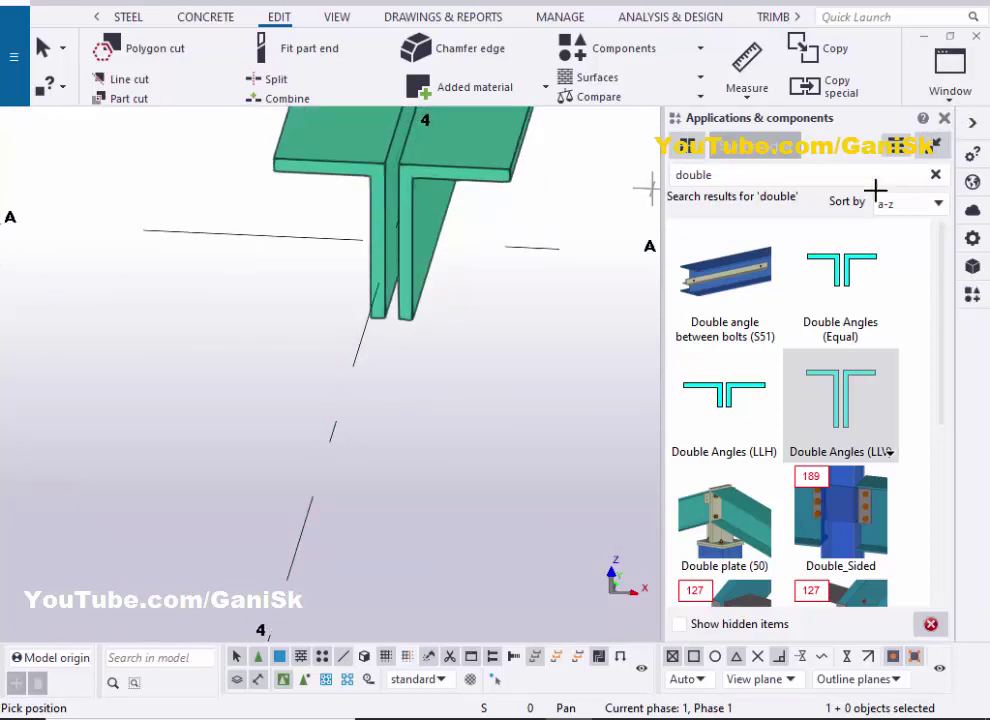
scroll(736, 223, "down", 4)
right_click(703, 202)
left_click(701, 212)
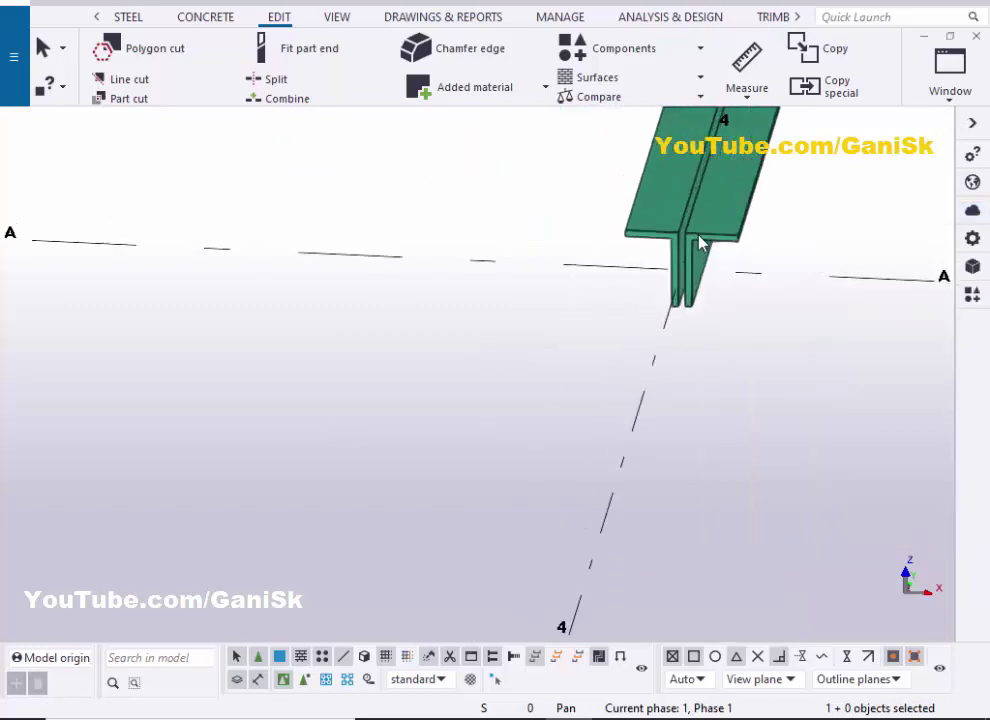
scroll(700, 242, "up", 3)
Give the grid 4 Double Angles (LLV) brace a 3/4 spacer gap
double_click(720, 240)
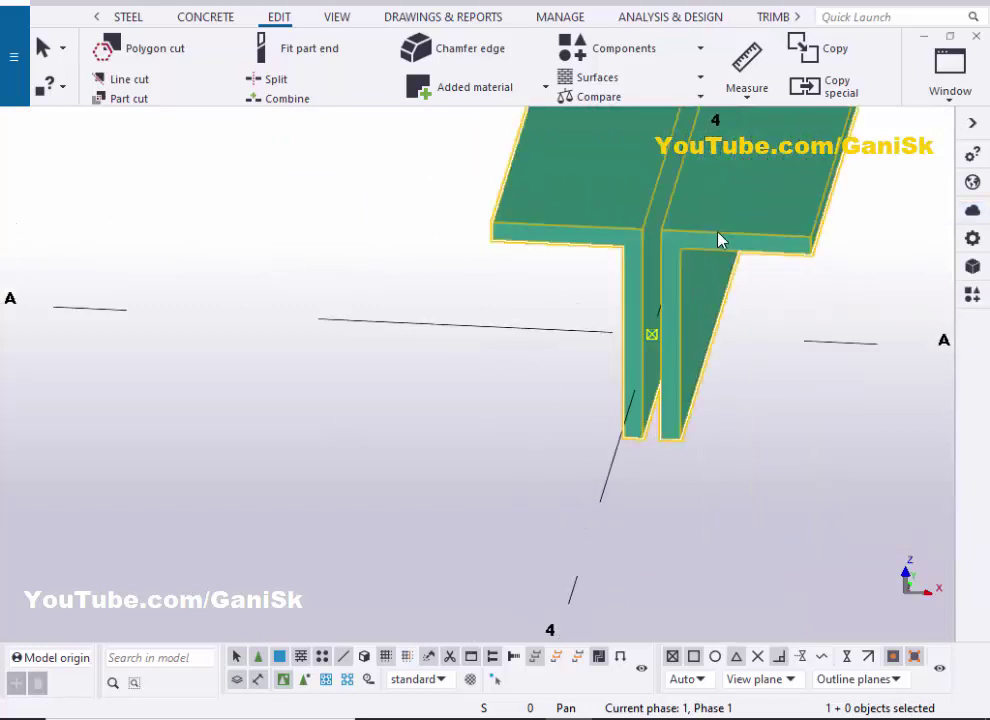
left_click_drag(625, 212, 527, 83)
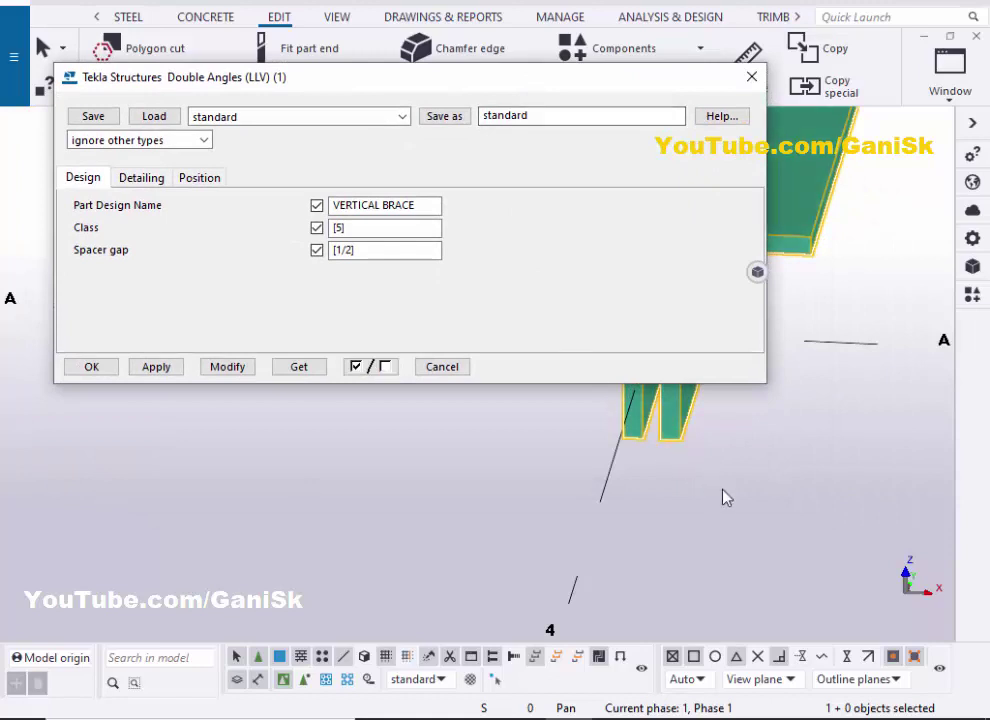
middle_click_drag(720, 495, 753, 591, "ctrl")
scroll(753, 591, "up", 4)
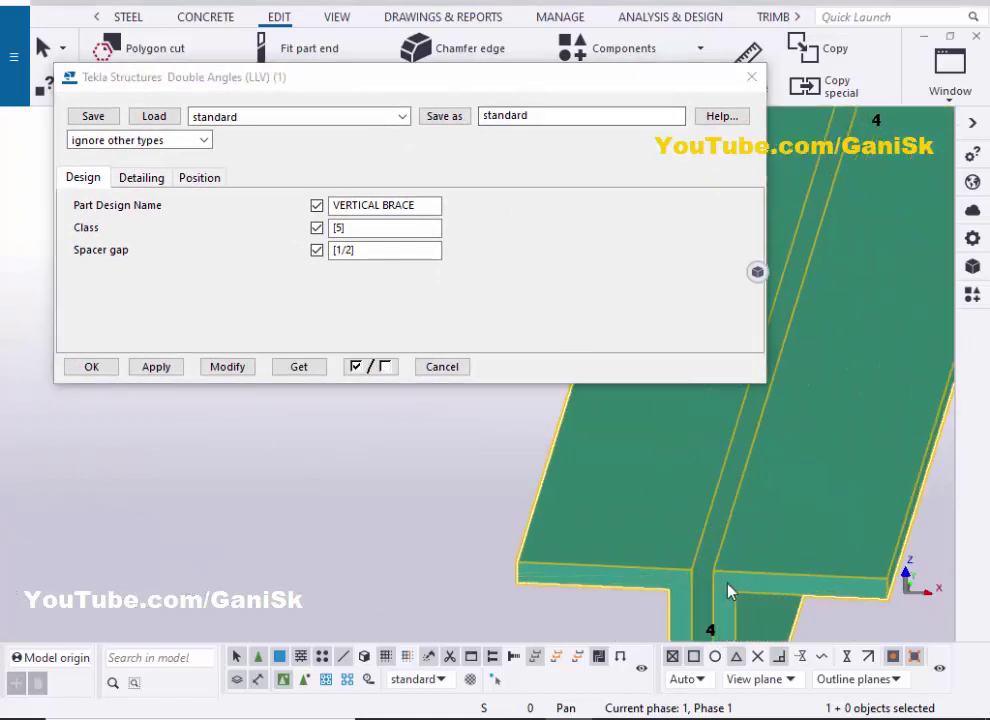
double_click(363, 251)
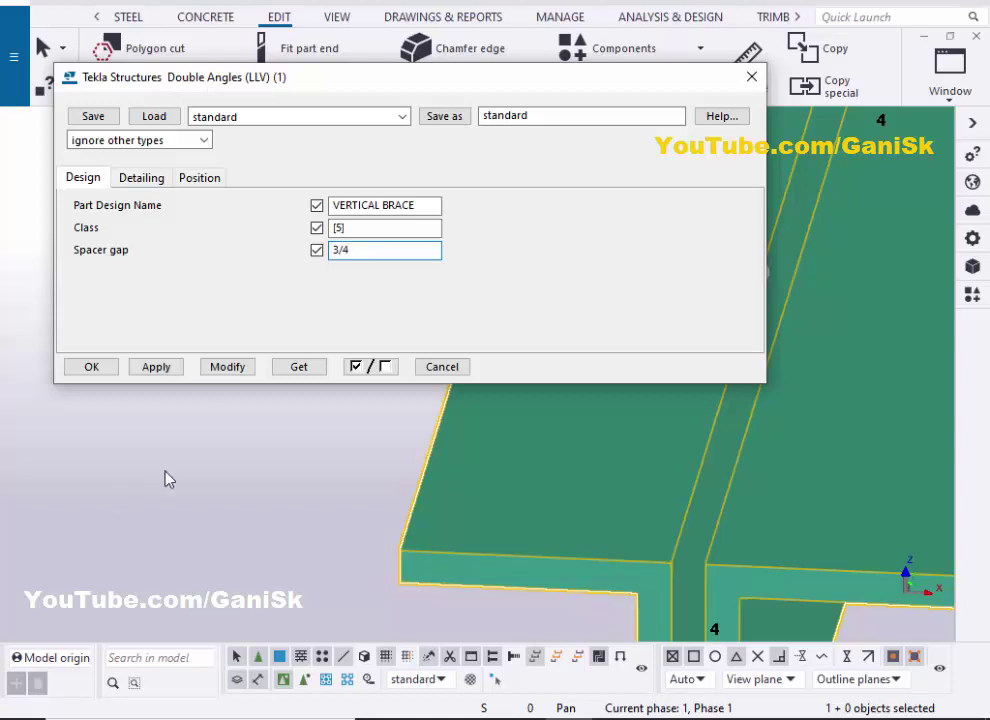
left_click(228, 367)
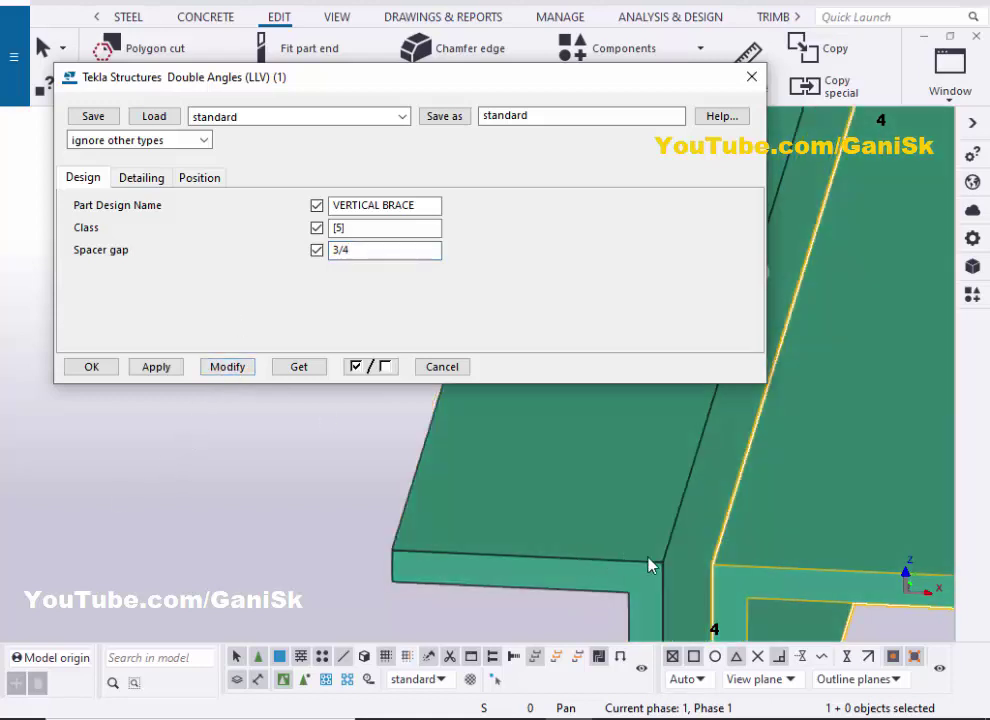
middle_click_drag(650, 565, 617, 495, "ctrl")
Switch the grid 4 brace to L5X3X1/4 angles, update it, and close its settings
left_click(136, 179)
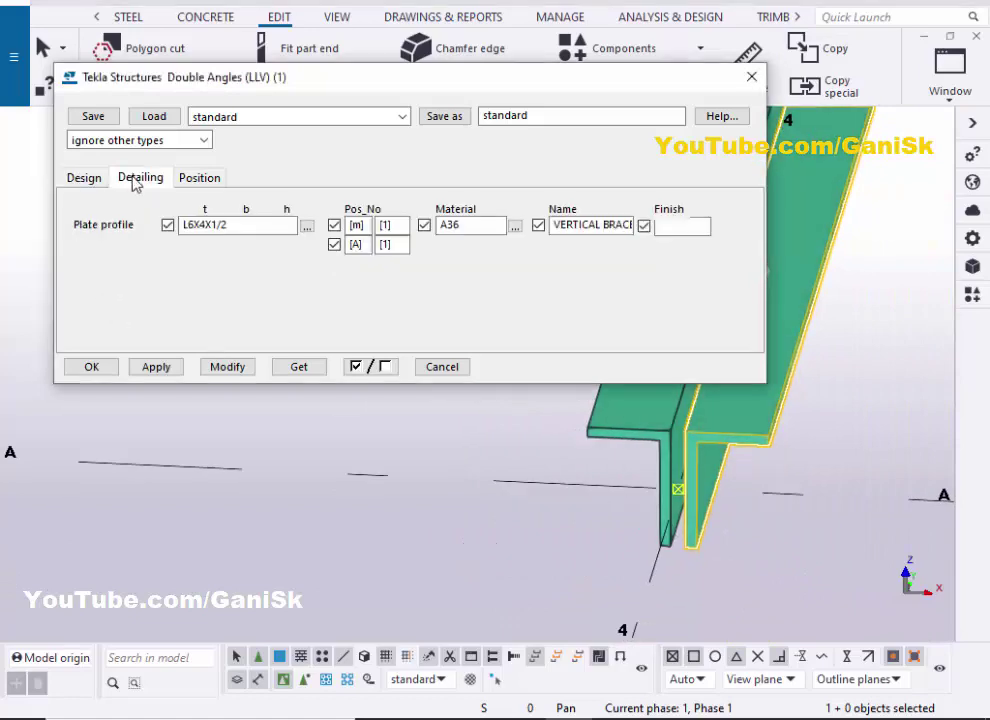
left_click(307, 228)
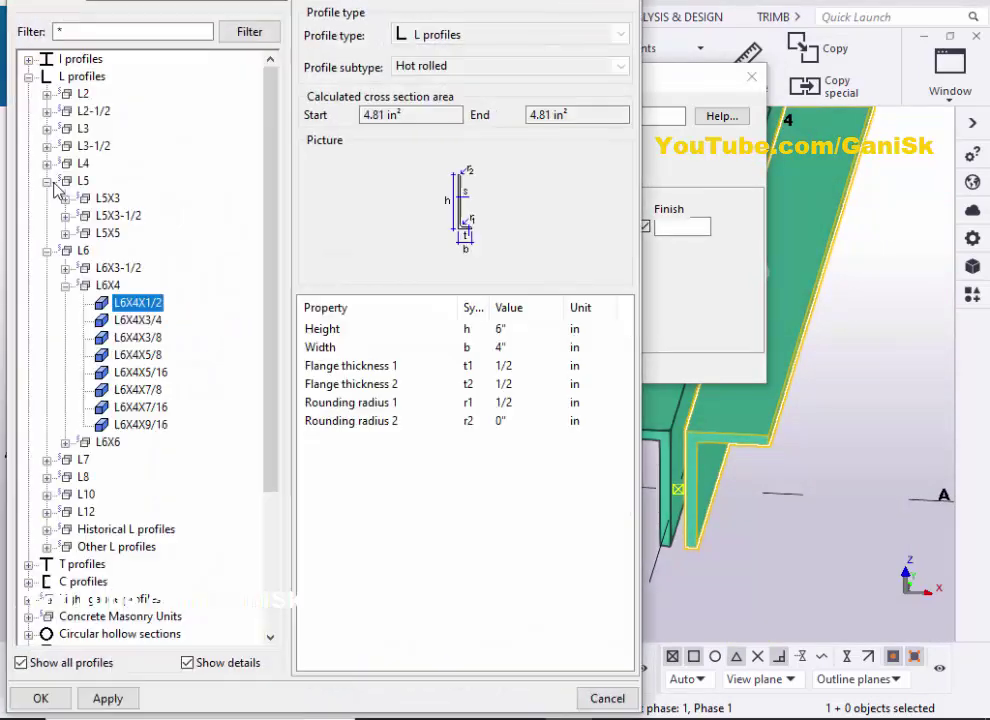
left_click(65, 199)
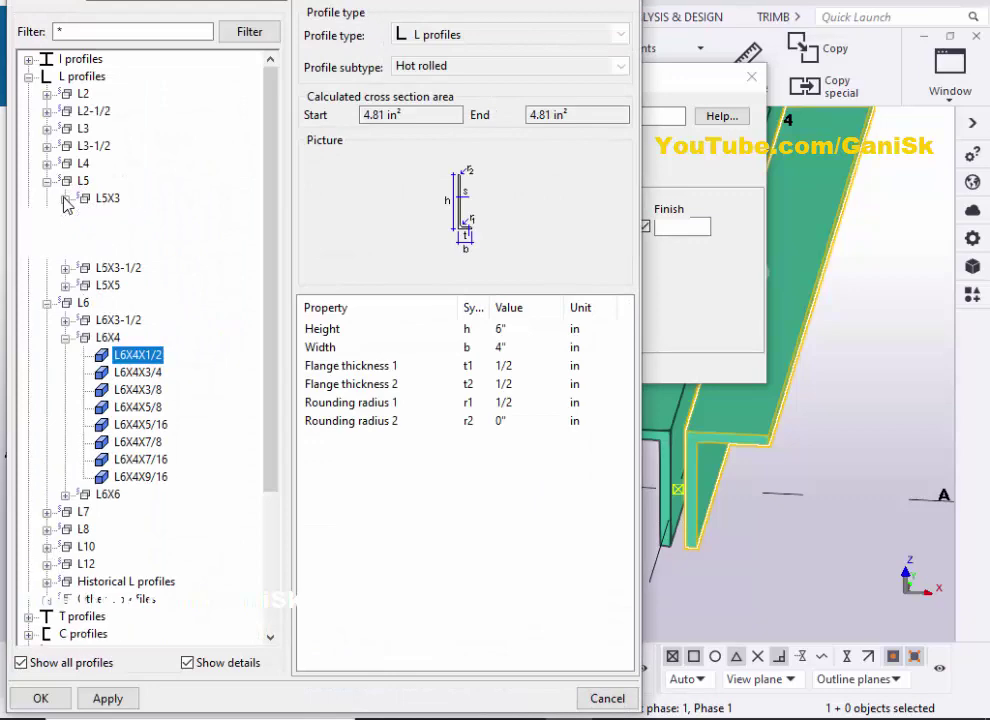
left_click(138, 232)
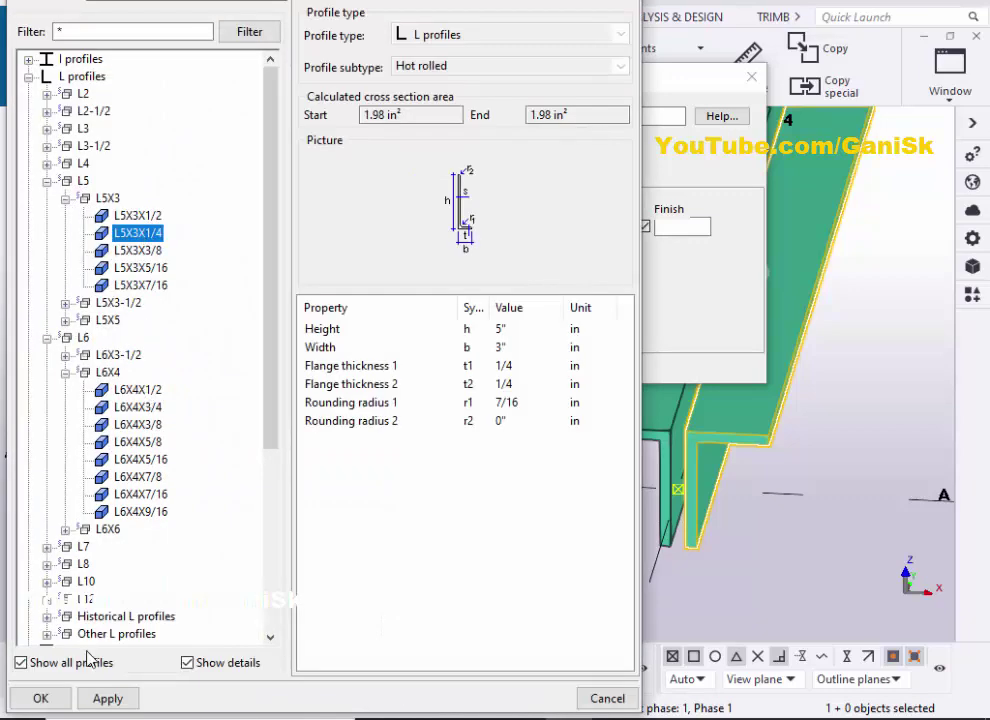
left_click(106, 698)
left_click(40, 698)
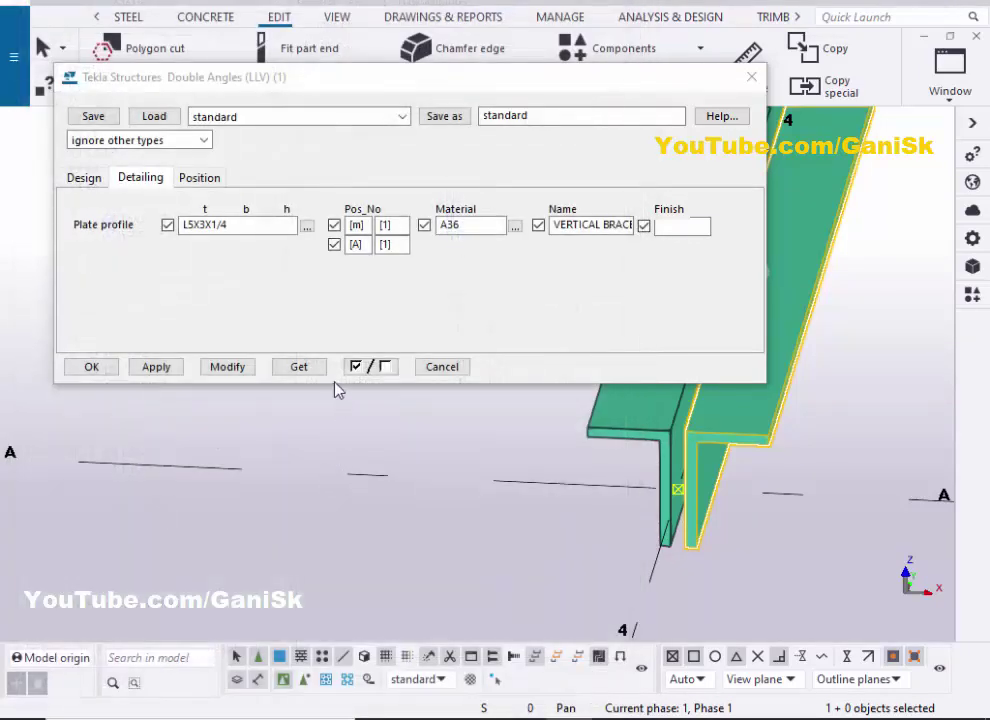
left_click(226, 367)
scroll(703, 460, "up", 3)
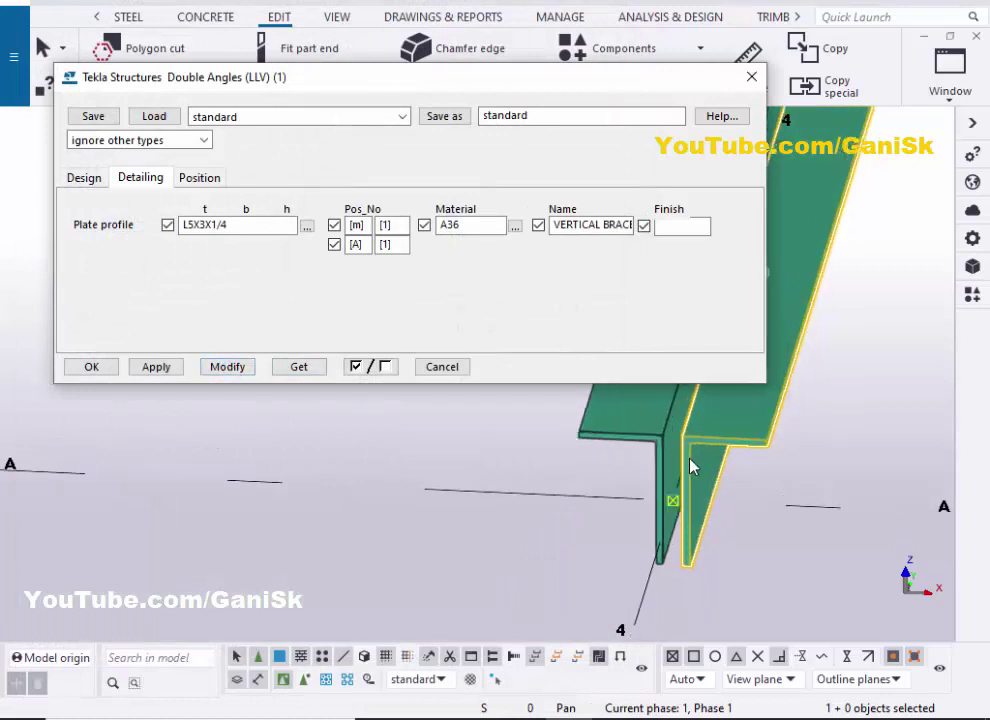
scroll(675, 470, "up", 2)
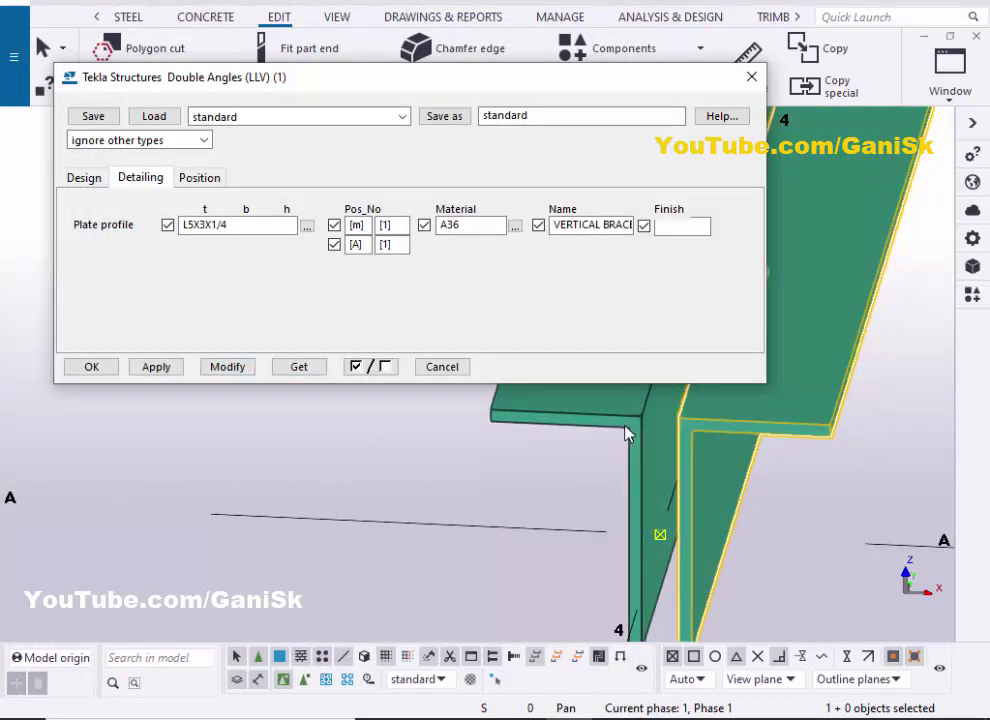
left_click(229, 374)
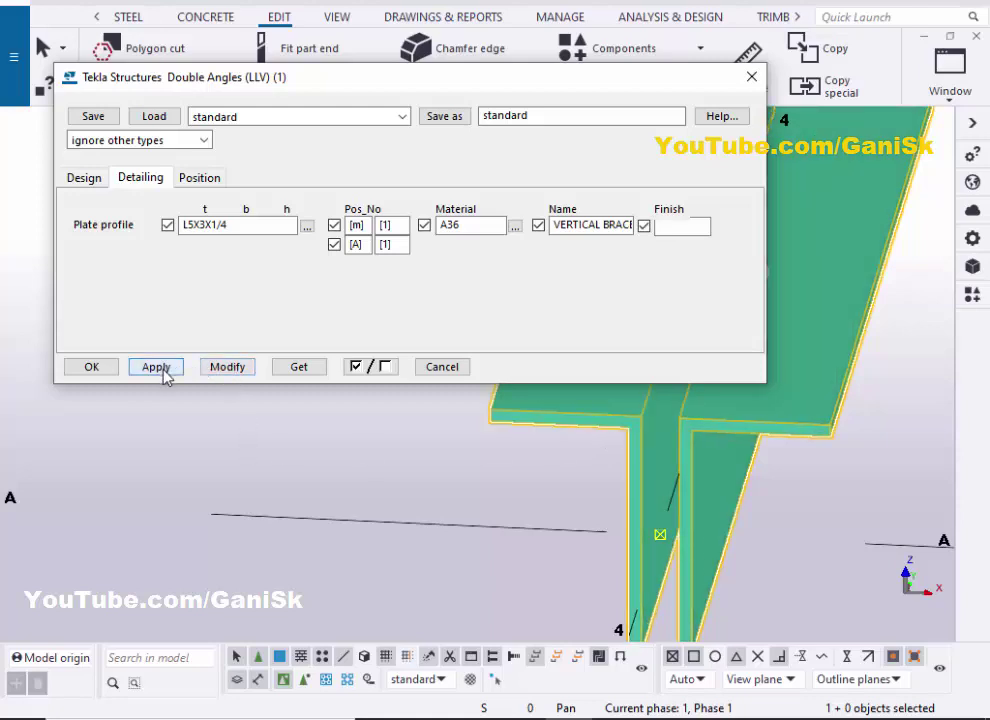
left_click(89, 370)
Switch to the elevation on grid A and center the double-angle section at level +0
left_click(926, 92)
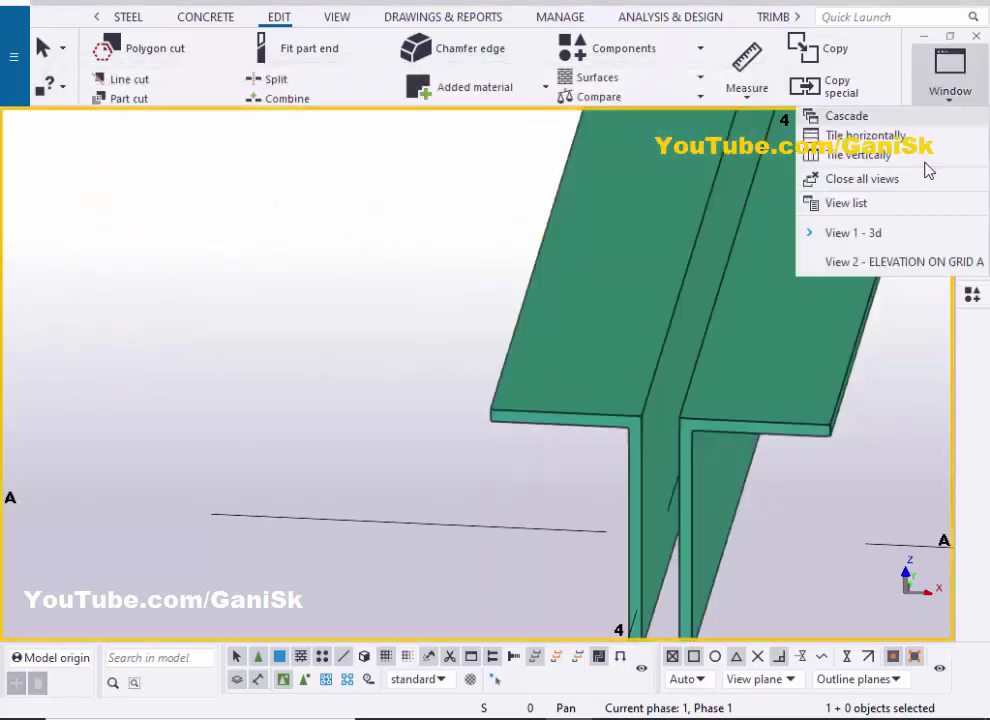
left_click(900, 263)
scroll(524, 336, "down", 8)
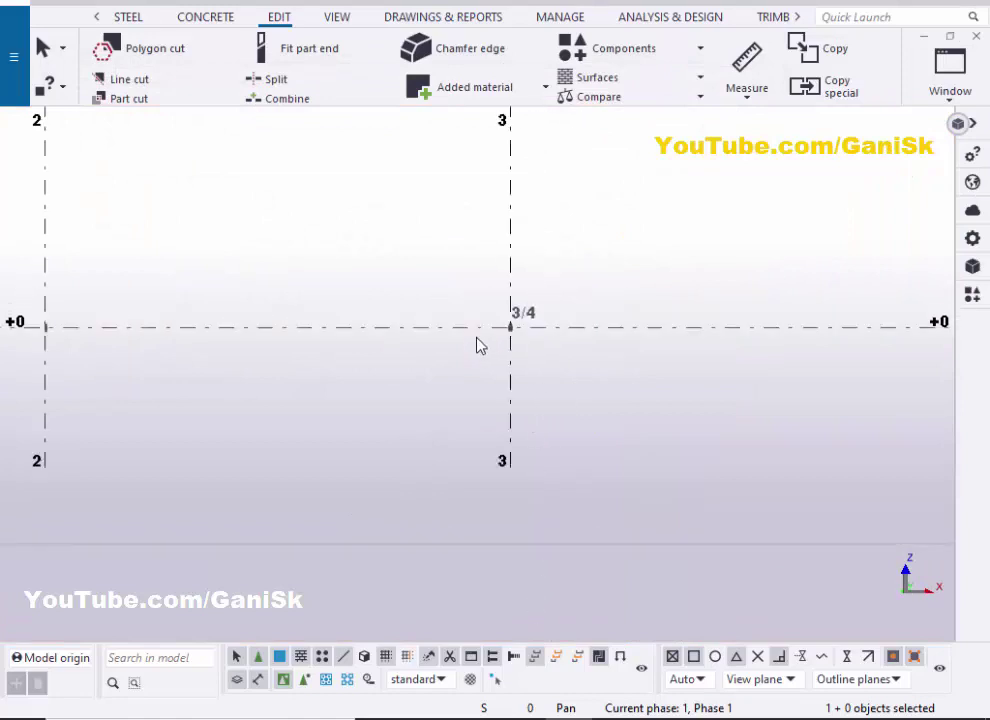
scroll(583, 346, "up", 8)
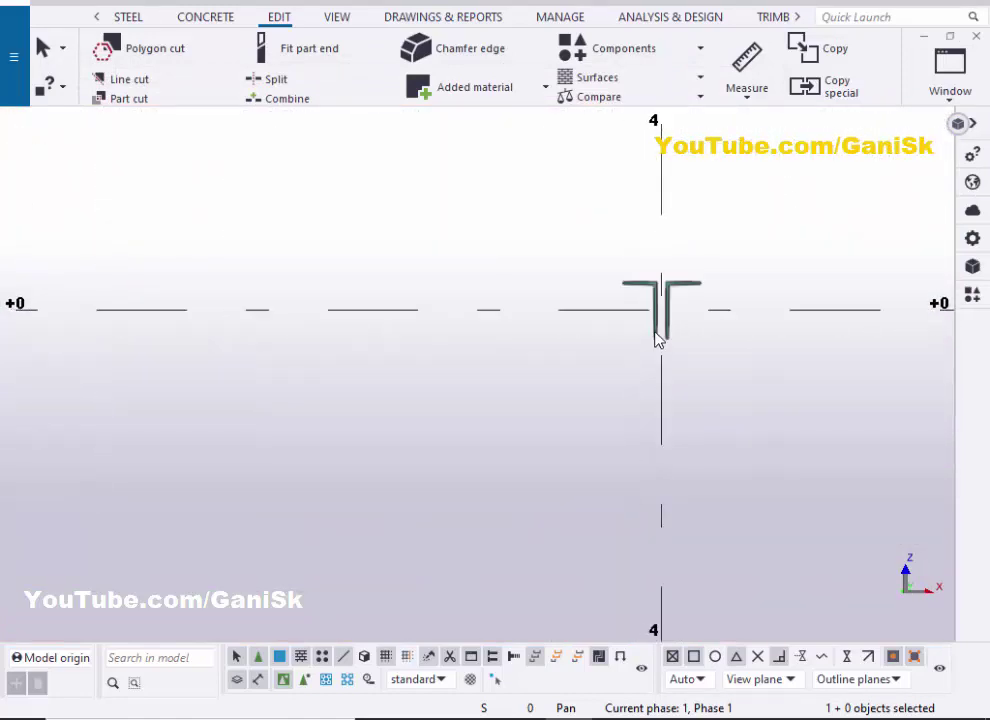
scroll(650, 350, "down", 2)
middle_click_drag(597, 411, 656, 274)
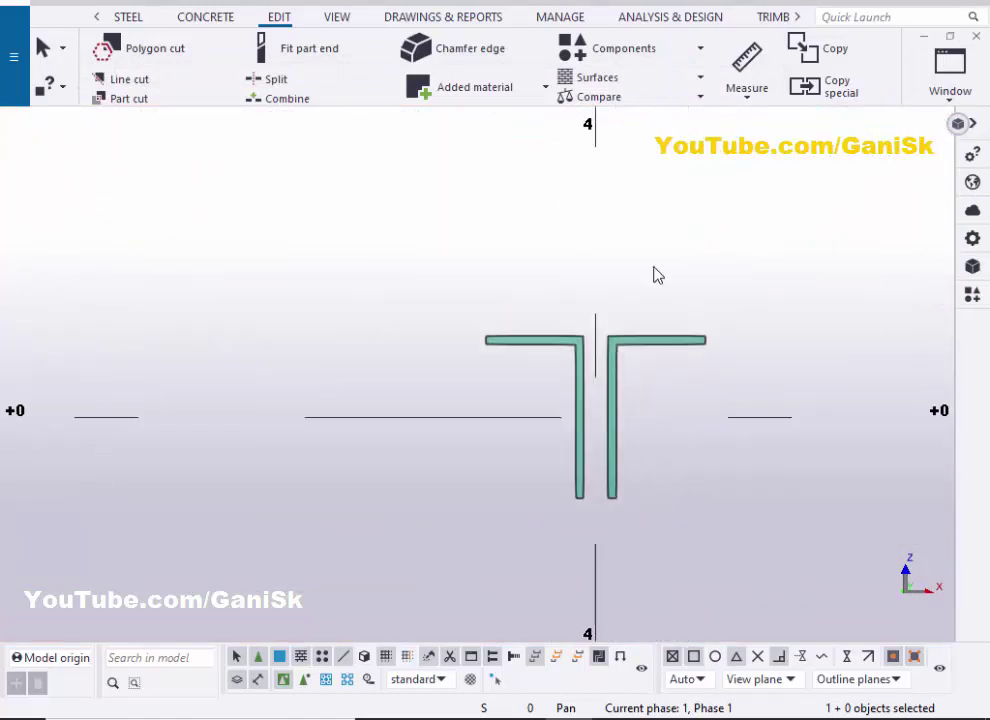
Dimension the horizontal gap between the grid 4 angles as 3/4, then stop measuring
left_click(746, 90)
left_click(756, 172)
scroll(599, 314, "up", 3)
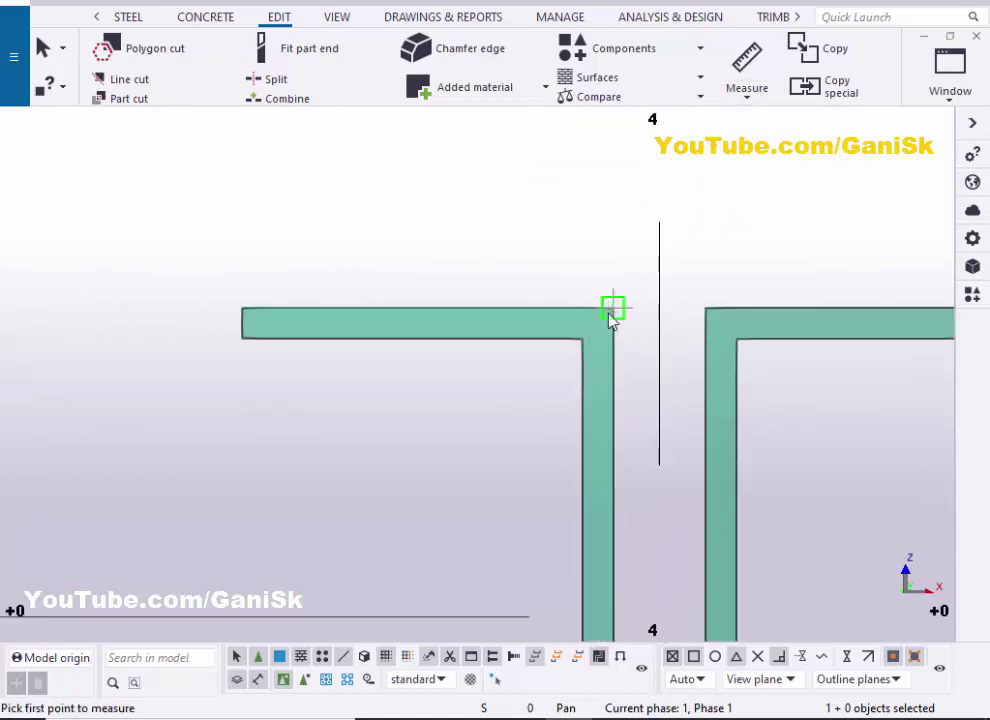
left_click(612, 308)
left_click(705, 308)
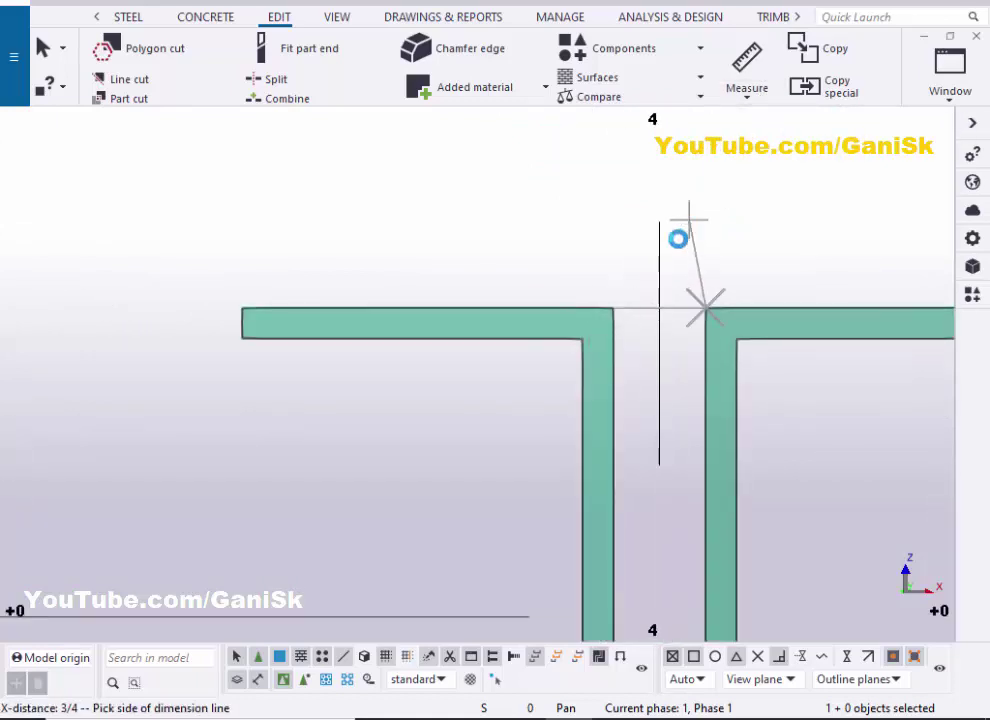
left_click(640, 255)
scroll(646, 256, "down", 2)
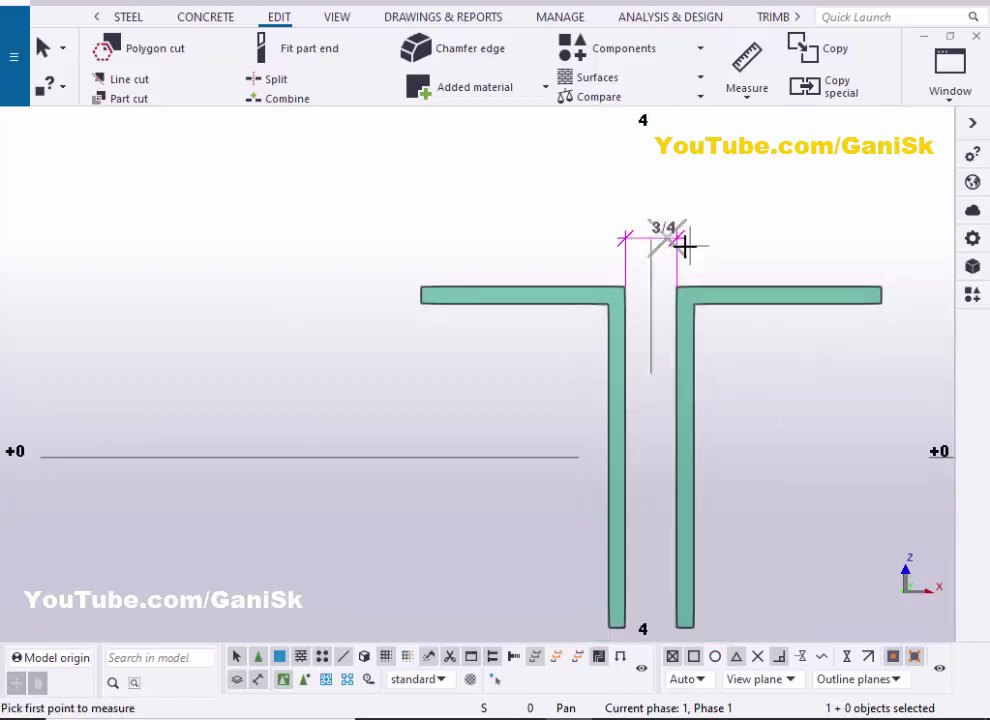
scroll(684, 246, "down", 2)
right_click(568, 210)
left_click(610, 222)
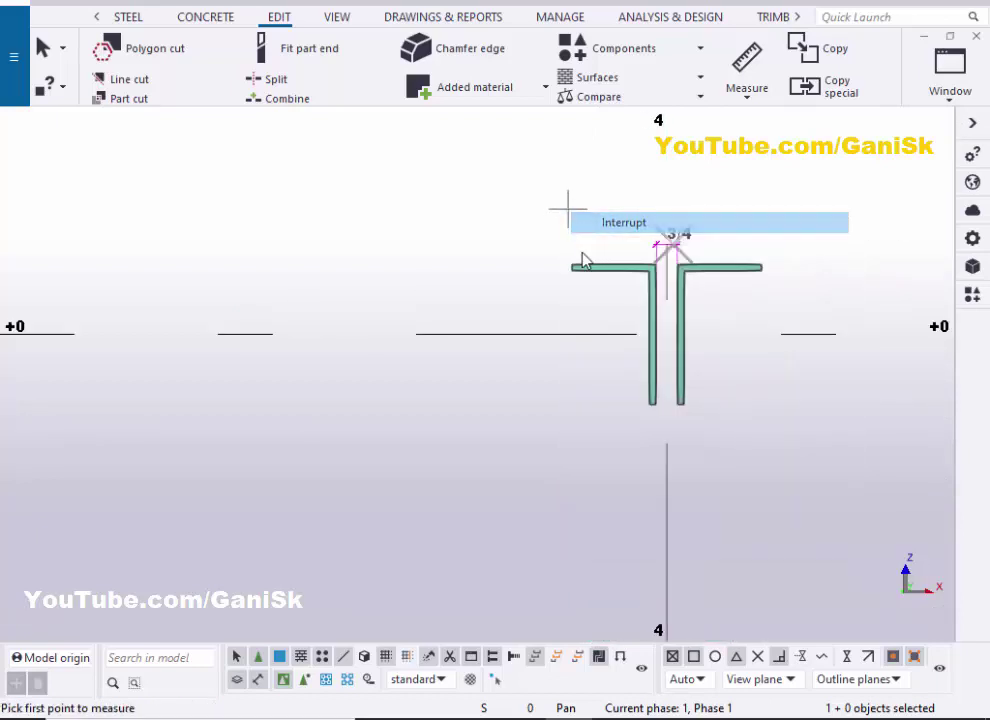
scroll(656, 304, "up", 3)
Select the double angle to check its profile and bring both angle legs into view
left_click(650, 318)
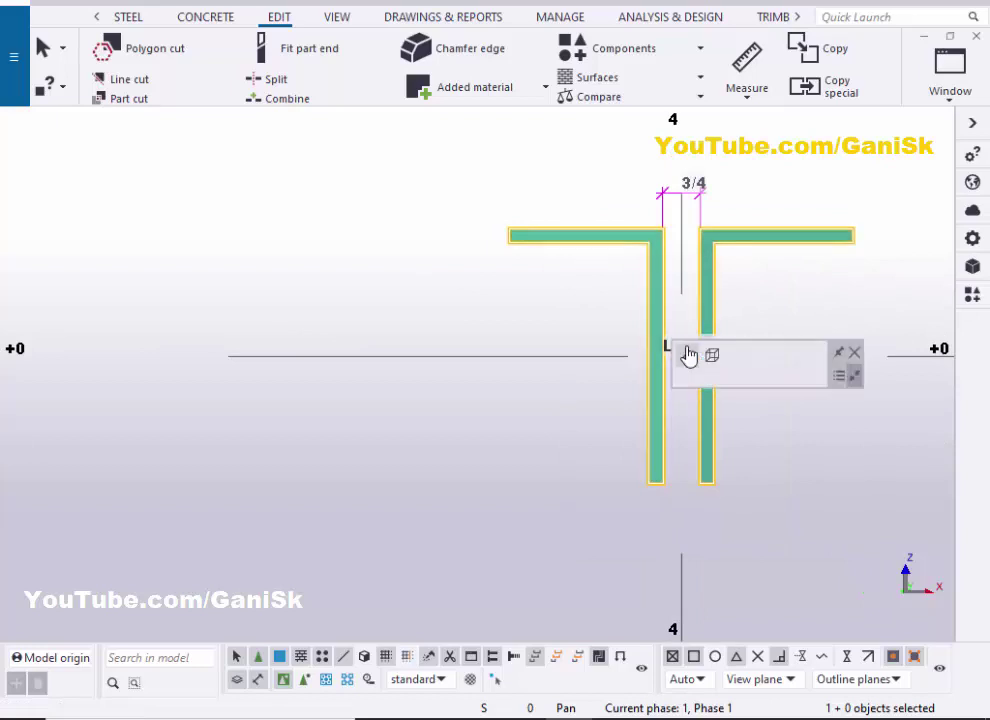
scroll(620, 440, "up", 5)
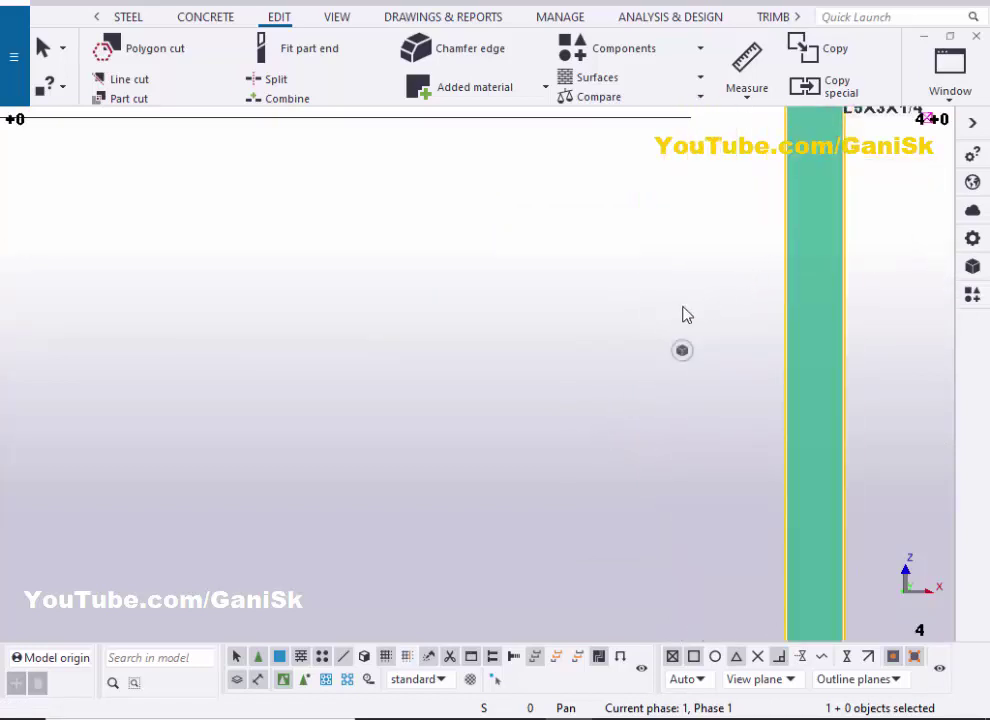
scroll(686, 315, "down", 4)
middle_click_drag(433, 387, 229, 449)
scroll(561, 300, "up", 5)
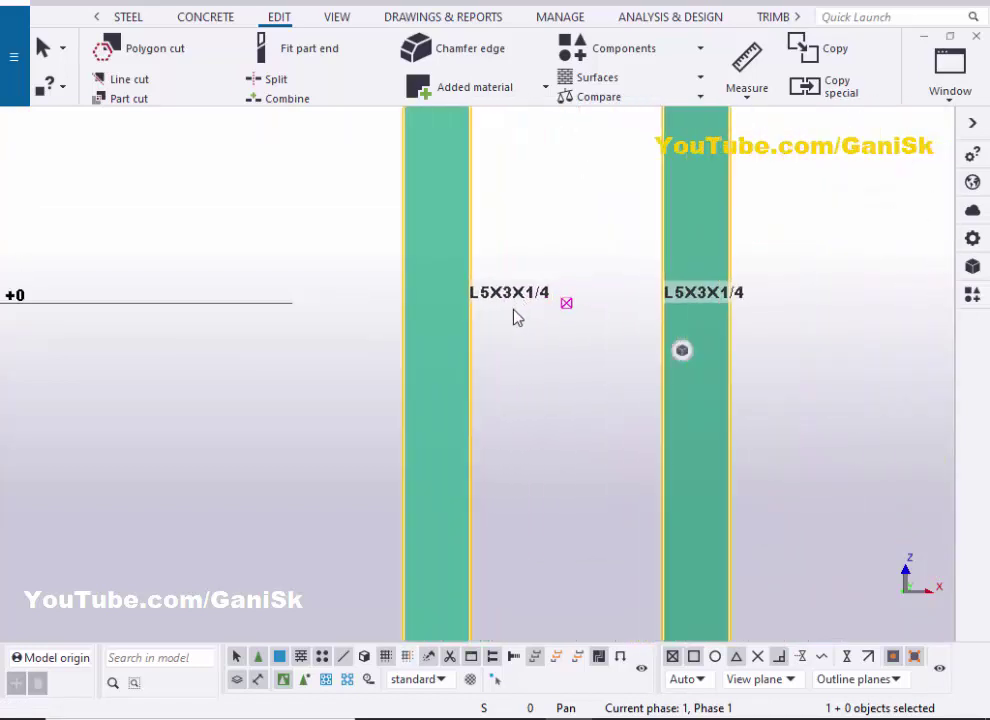
scroll(541, 325, "down", 5)
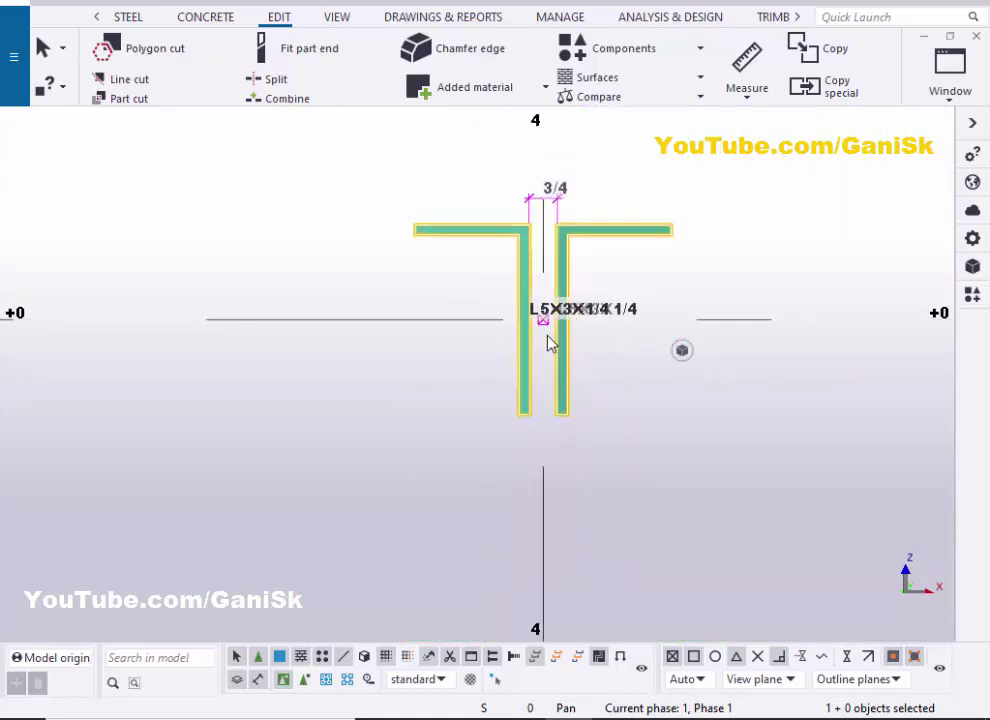
right_click(404, 177)
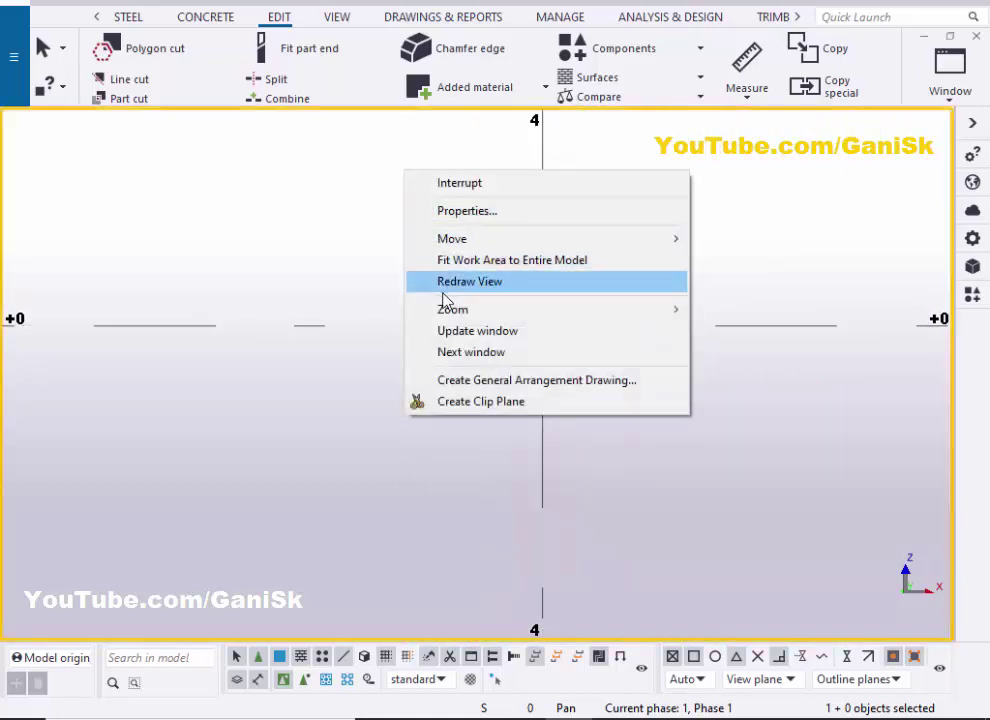
Redraw the elevation, then return to View 1 - 3d and orbit to see the grid from above
left_click(442, 290)
left_click(953, 100)
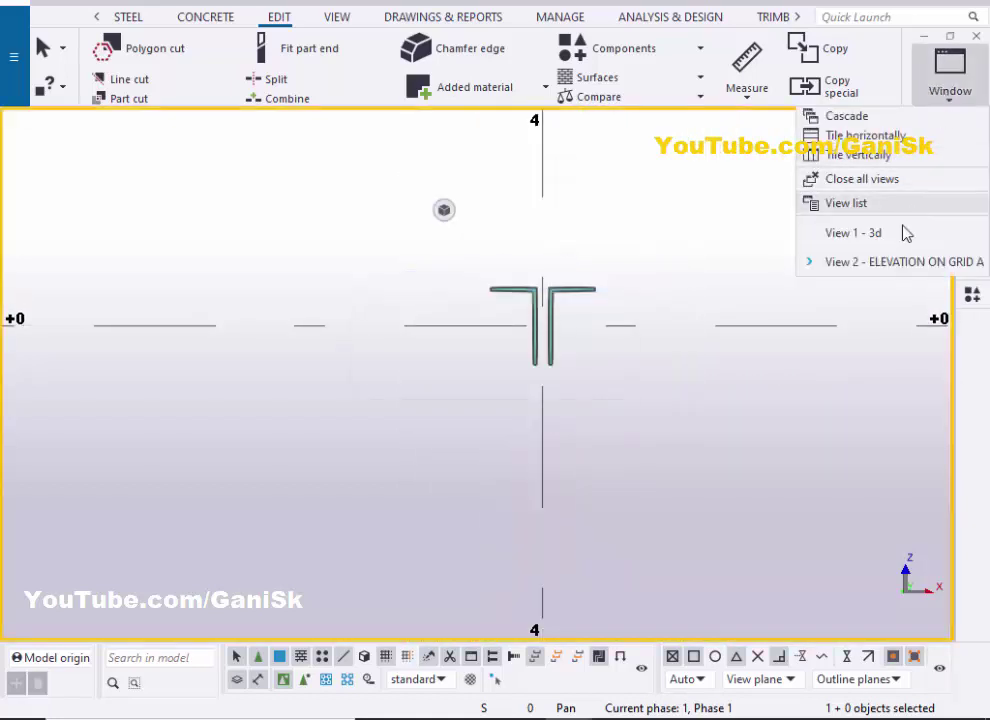
left_click(844, 230)
scroll(645, 322, "down", 10)
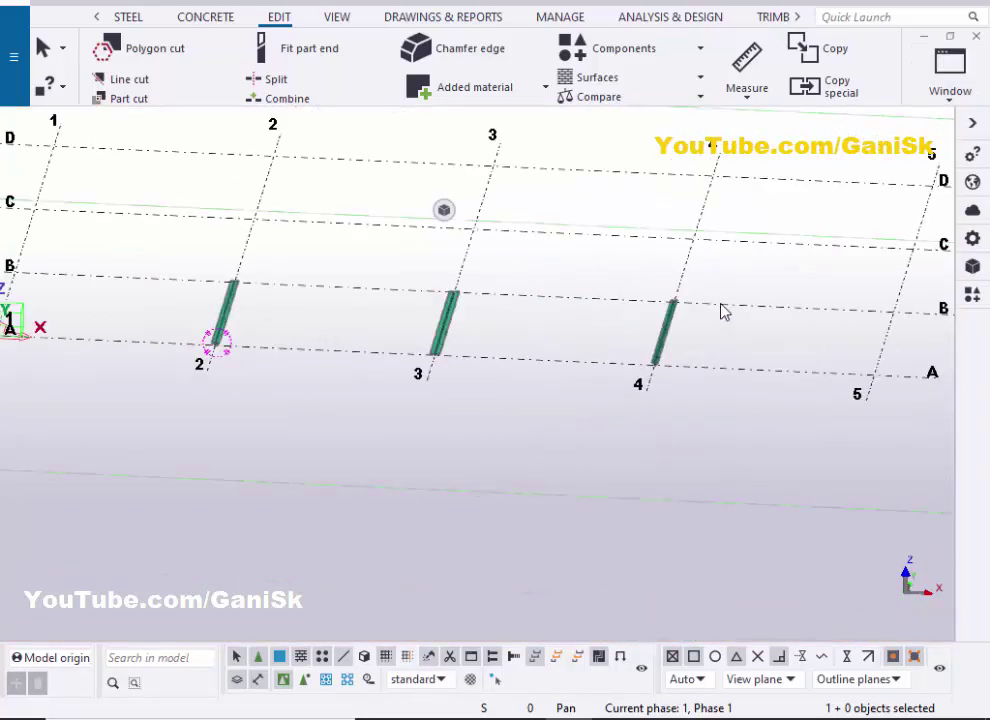
middle_click_drag(663, 380, 700, 300, "ctrl")
Place a Double Angles (Equal) member from grid C-3 to D-4, then interrupt the command
left_click(971, 298)
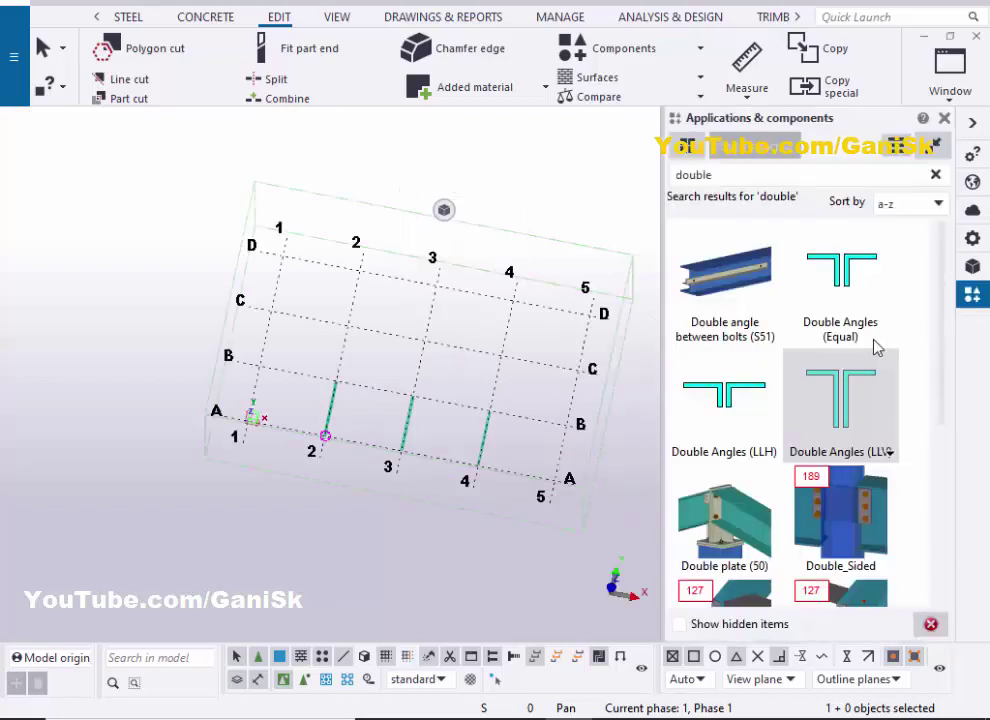
left_click(829, 292)
scroll(407, 338, "up", 4)
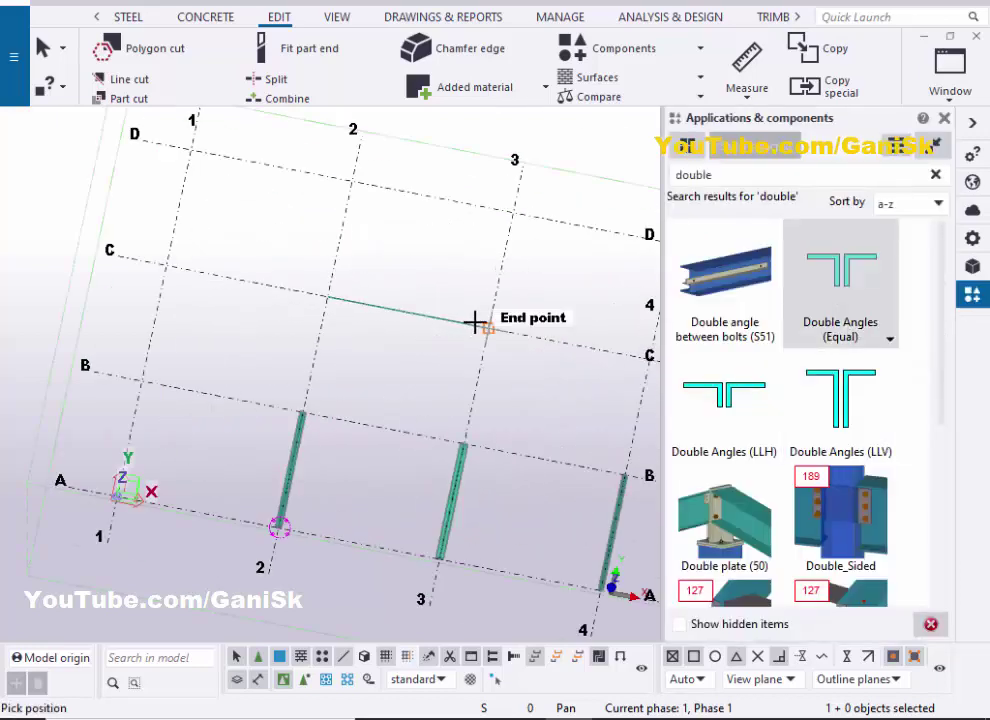
left_click(447, 342)
scroll(520, 328, "down", 4)
scroll(393, 295, "up", 6)
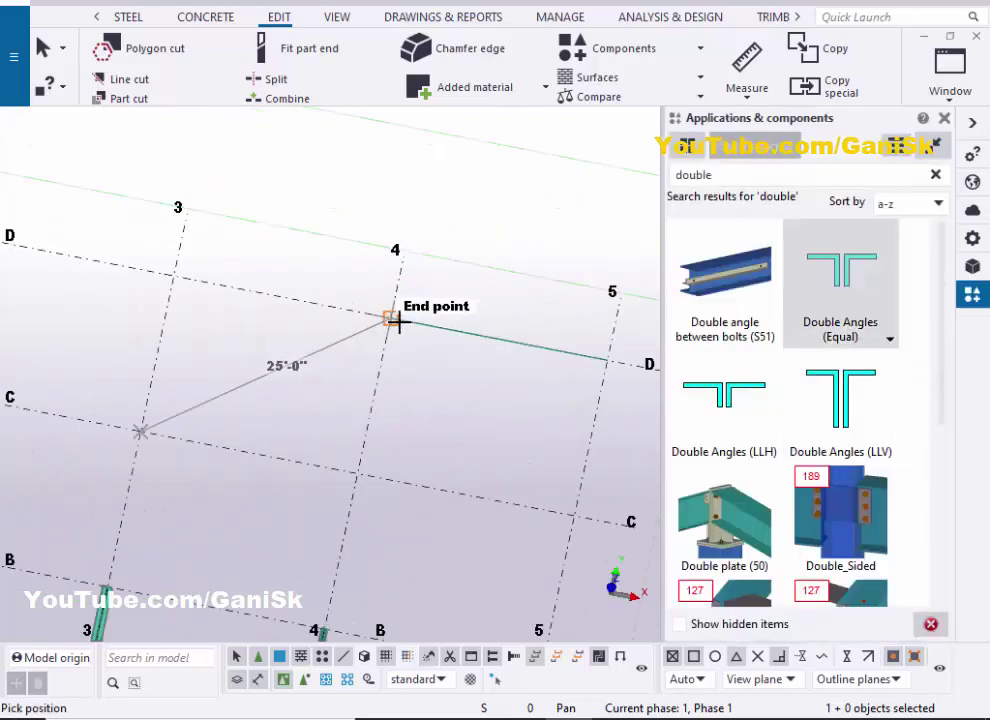
right_click(250, 259)
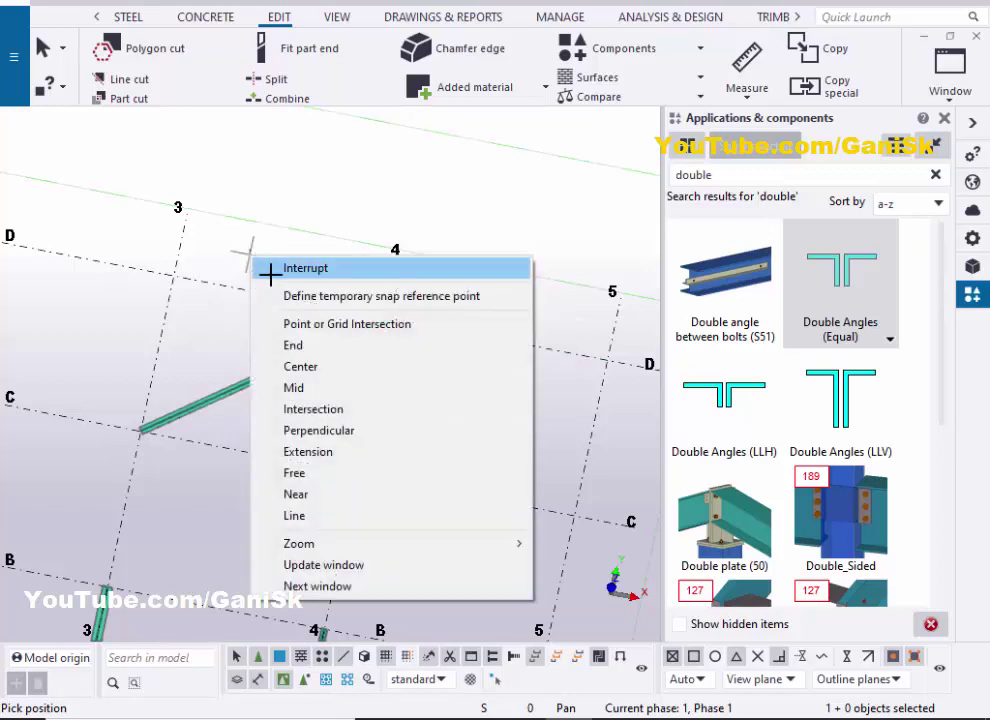
left_click(267, 267)
Zoom and orbit the view to inspect the new double-angle member's ends
scroll(160, 455, "up", 4)
scroll(178, 480, "up", 2)
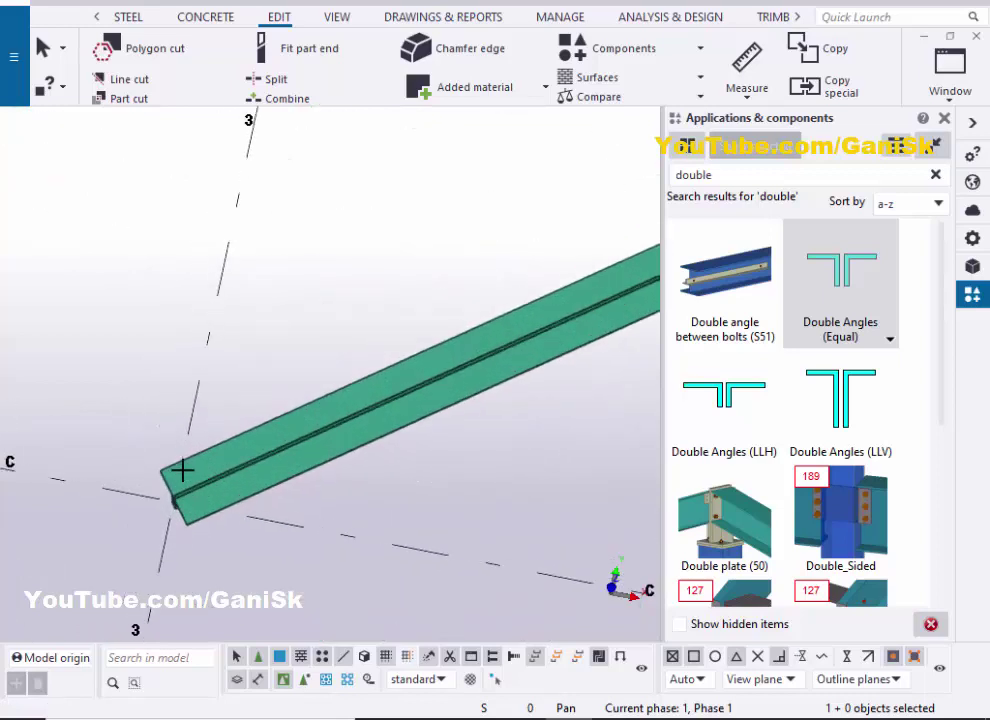
mouse_move(198, 490)
middle_mouse_down("ctrl")
mouse_move(195, 522)
mouse_move(268, 352)
mouse_move(206, 495)
mouse_move(190, 502)
mouse_move(238, 377)
mouse_move(267, 391)
mouse_move(124, 499)
mouse_move(136, 510)
middle_mouse_up("ctrl")
scroll(136, 510, "down", 10)
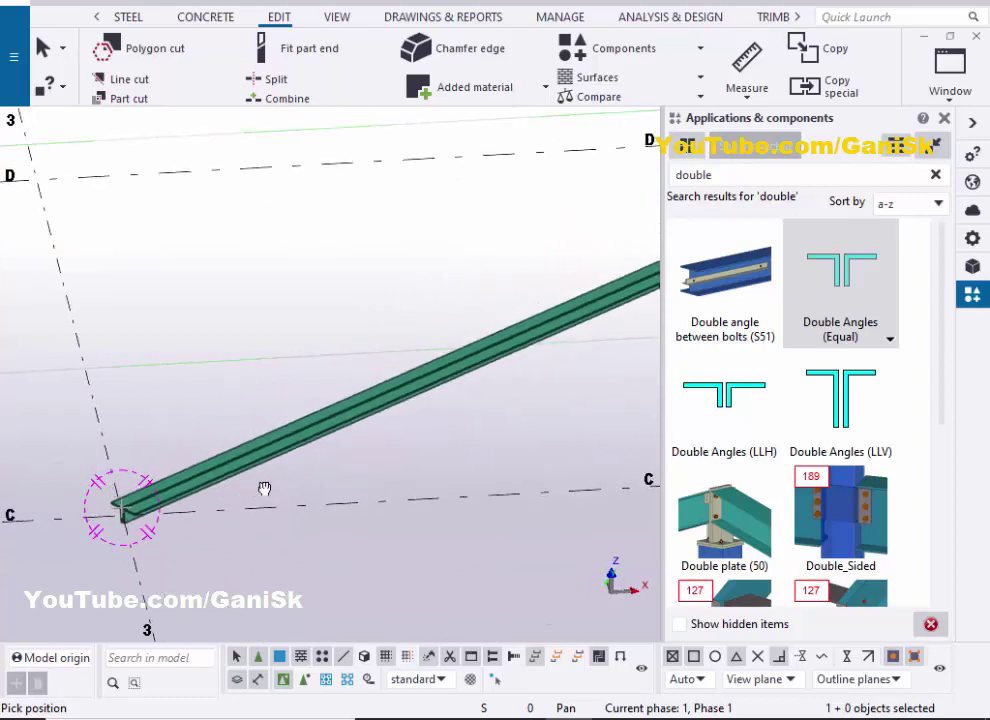
scroll(238, 477, "up", 10)
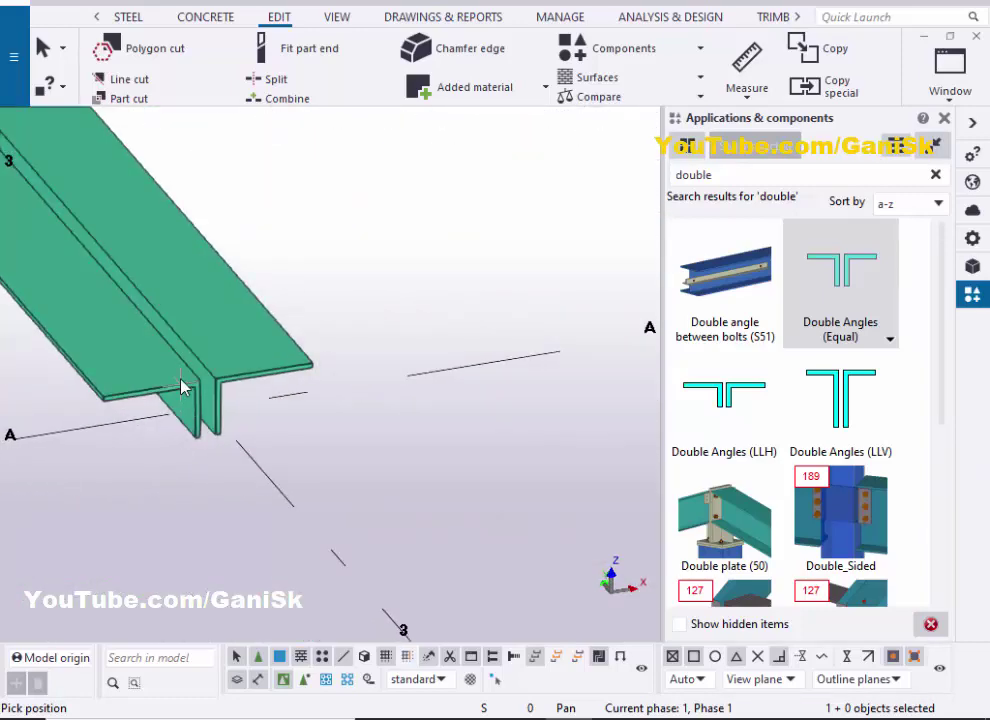
mouse_move(182, 388)
middle_mouse_down("ctrl")
mouse_move(205, 390)
mouse_move(194, 402)
mouse_move(164, 373)
mouse_move(150, 267)
mouse_move(171, 316)
mouse_move(234, 347)
mouse_move(267, 347)
mouse_move(205, 379)
mouse_move(126, 400)
mouse_move(201, 385)
mouse_move(195, 391)
middle_mouse_up("ctrl")
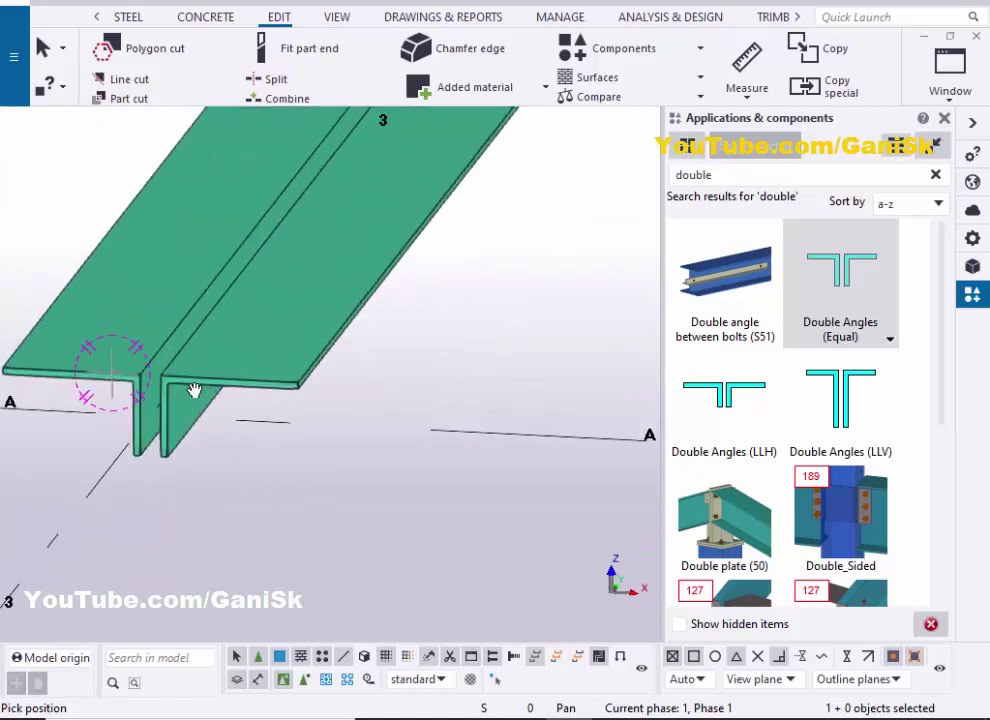